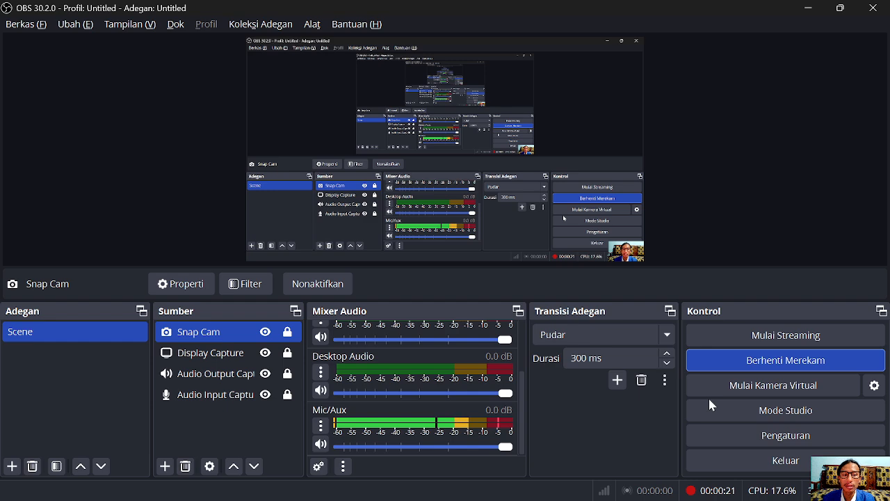
Bring the Chrome window with the Moodle 'Pengumpulan UAS DW' assignment page to the front
mouse_move(468, 498)
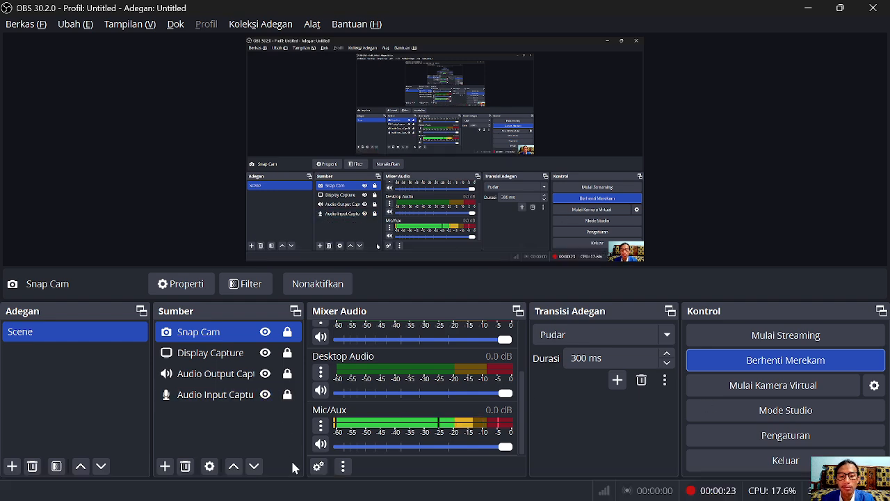
click(246, 490)
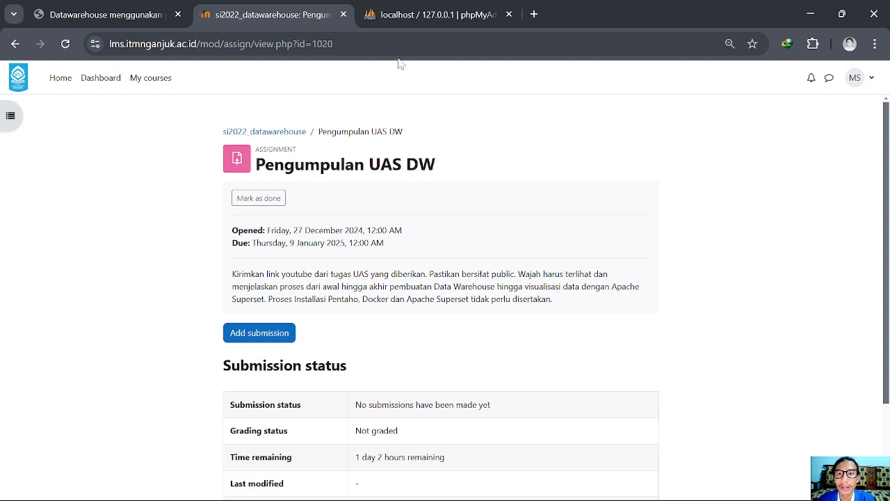
Switch to the phpMyAdmin tab showing the server's Databases list
click(398, 20)
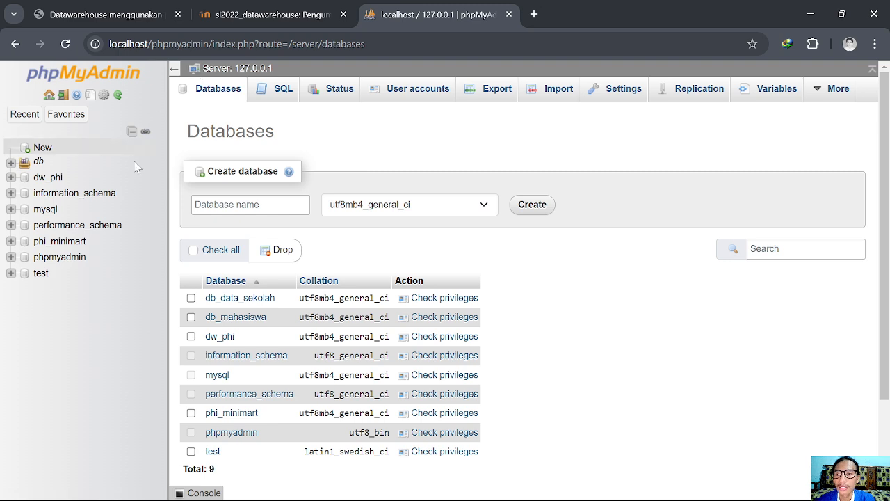
Open the User accounts overview listing Any, pma and the three root accounts
click(59, 115)
click(42, 119)
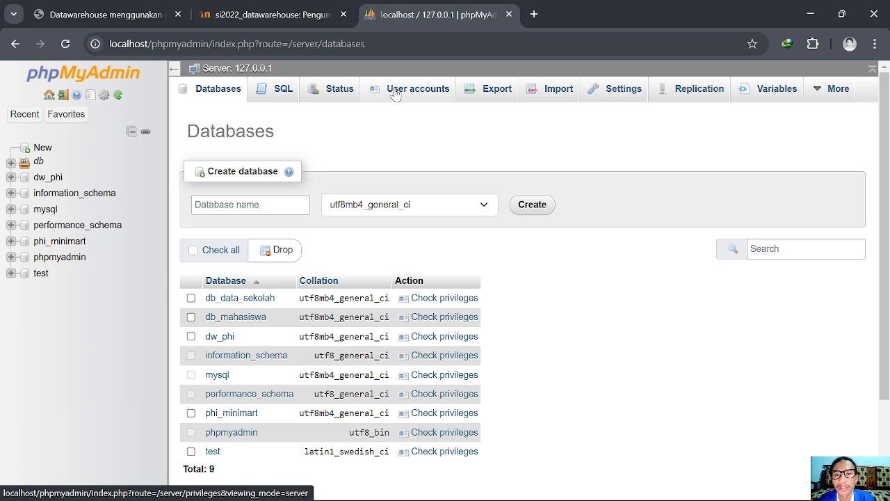
click(438, 98)
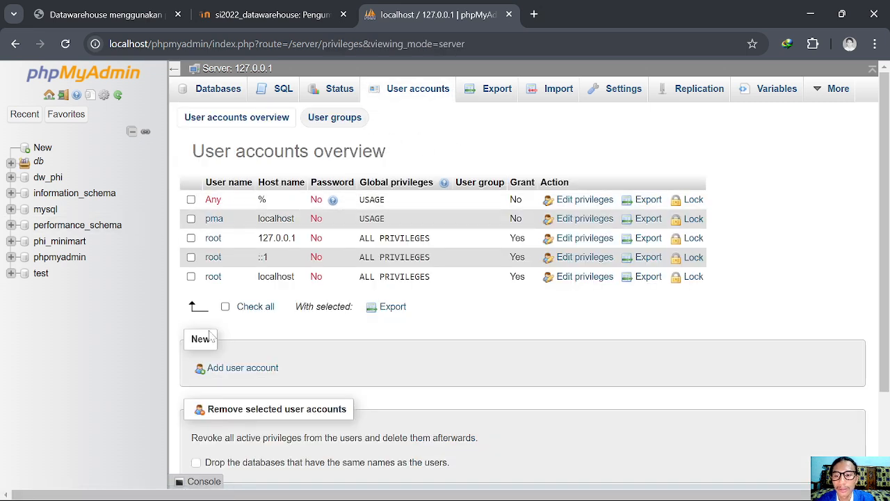
Fill a new account form with user name dwphi, host Local (localhost) and a retyped password
click(219, 371)
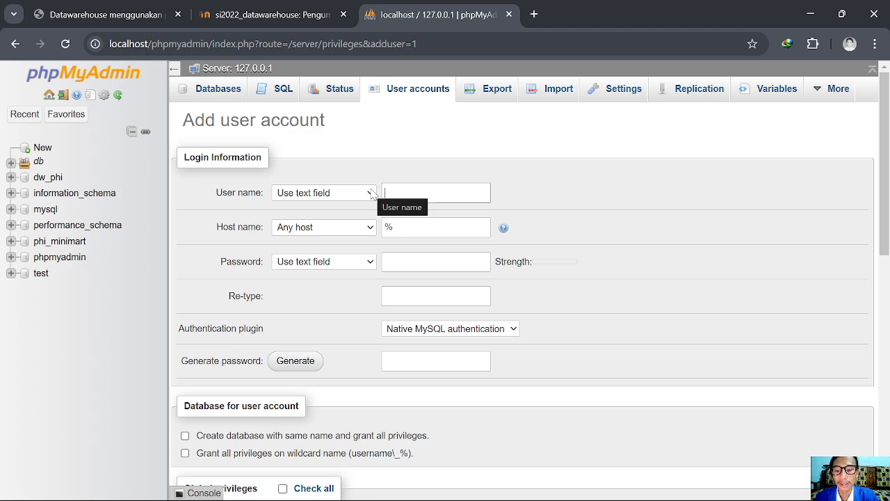
text(dwphi)
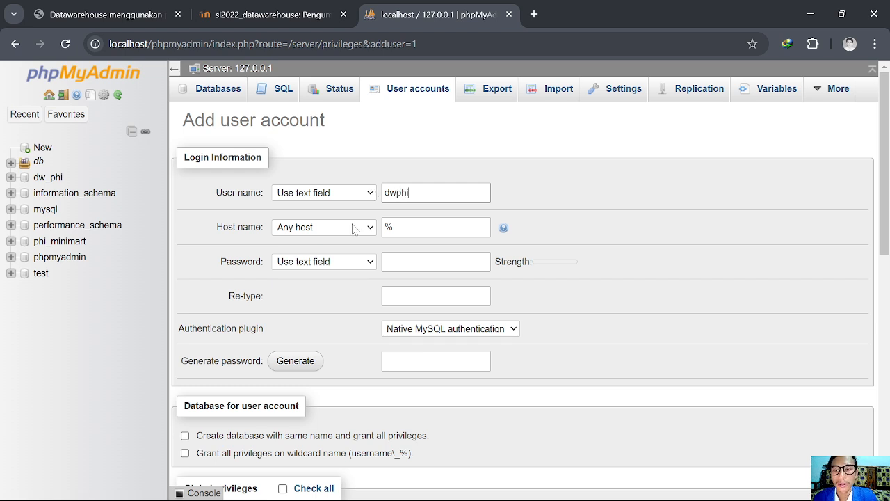
click(354, 229)
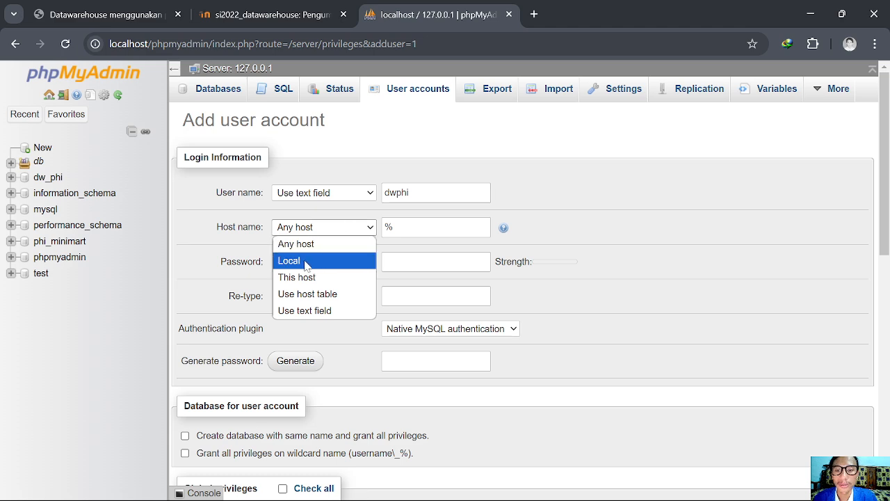
click(305, 261)
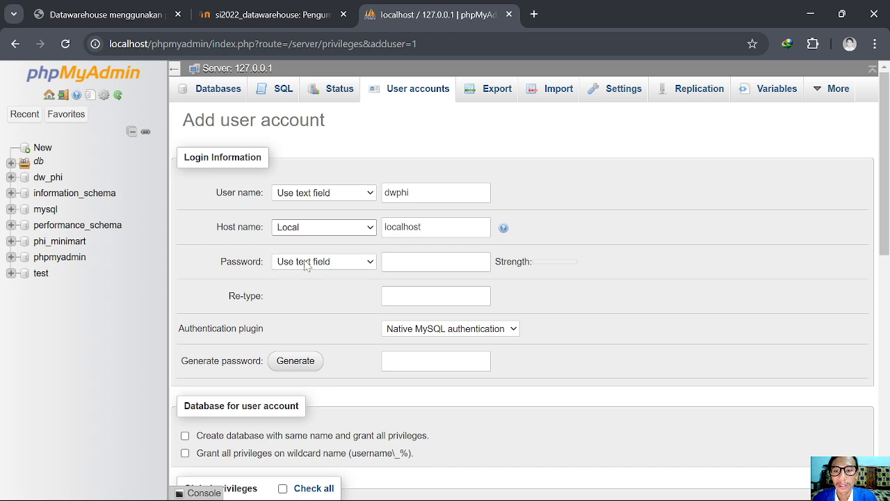
click(435, 229)
click(396, 258)
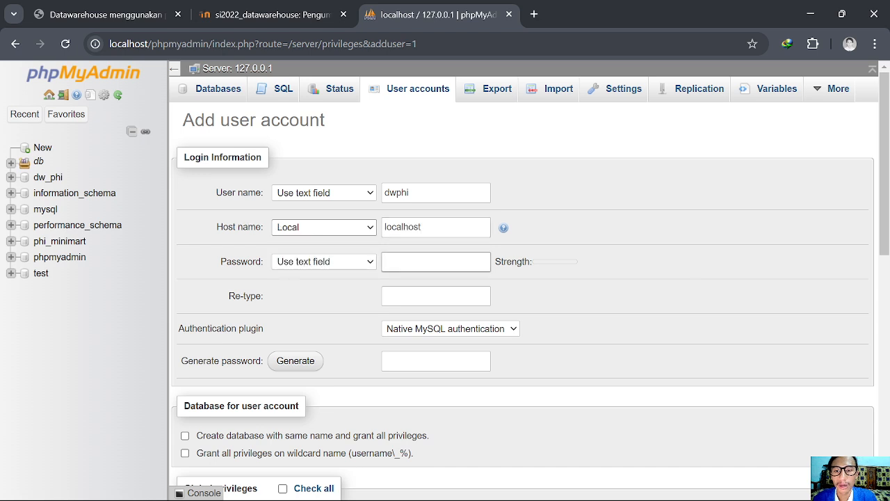
text(*******)
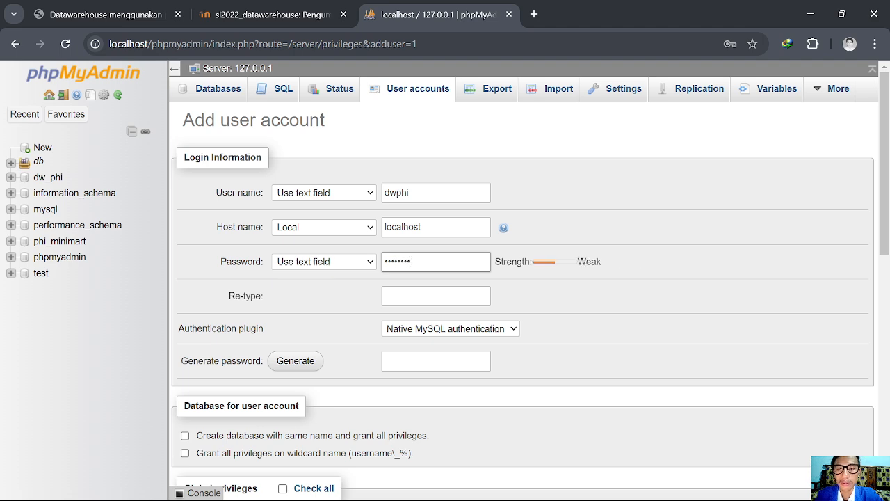
text(*****)
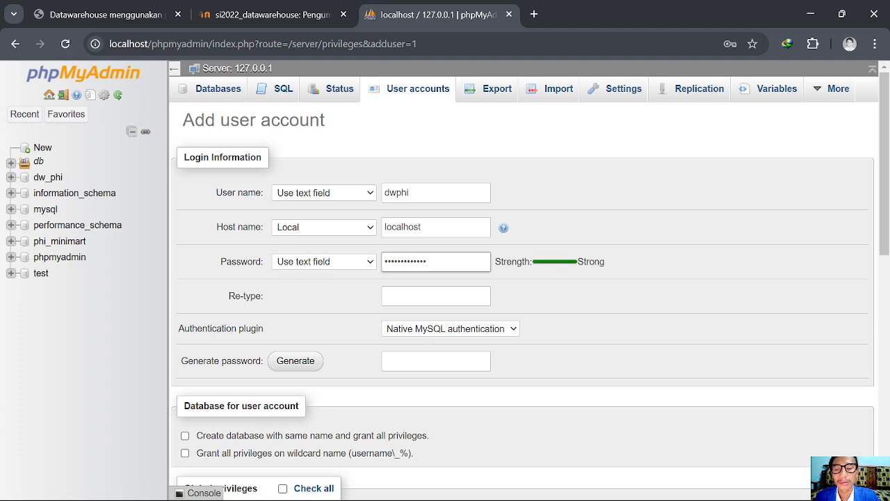
click(393, 297)
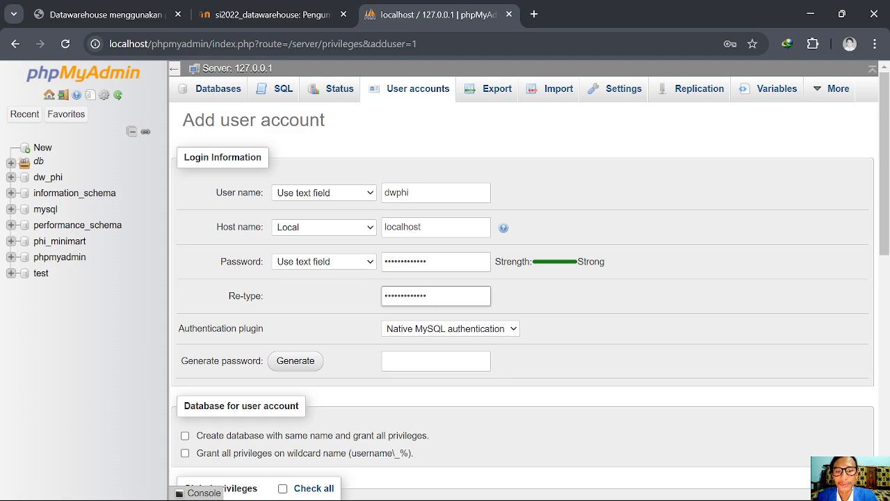
scroll(366, 327, down, 3)
scroll(441, 218, down, 4)
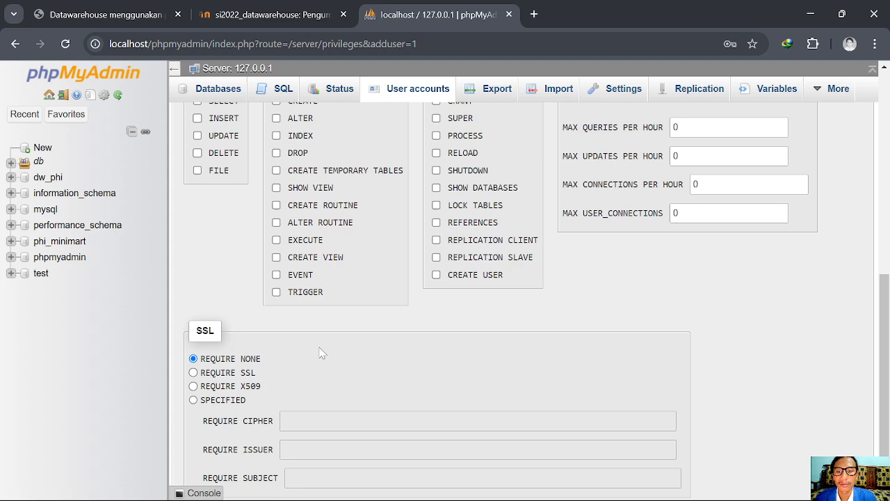
scroll(322, 353, down, 1)
Create dwphi@localhost and grant it all privileges on dw_phi with grant option
click(194, 446)
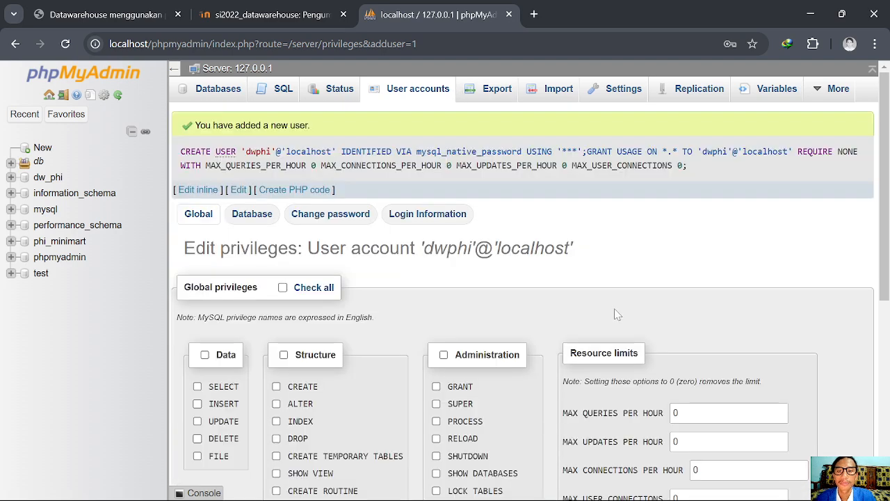
click(251, 217)
scroll(424, 382, down, 2)
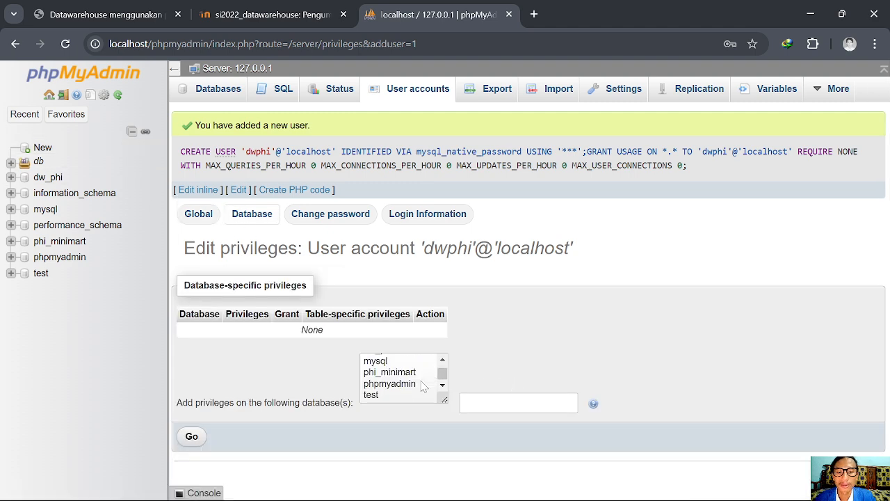
scroll(391, 379, up, 2)
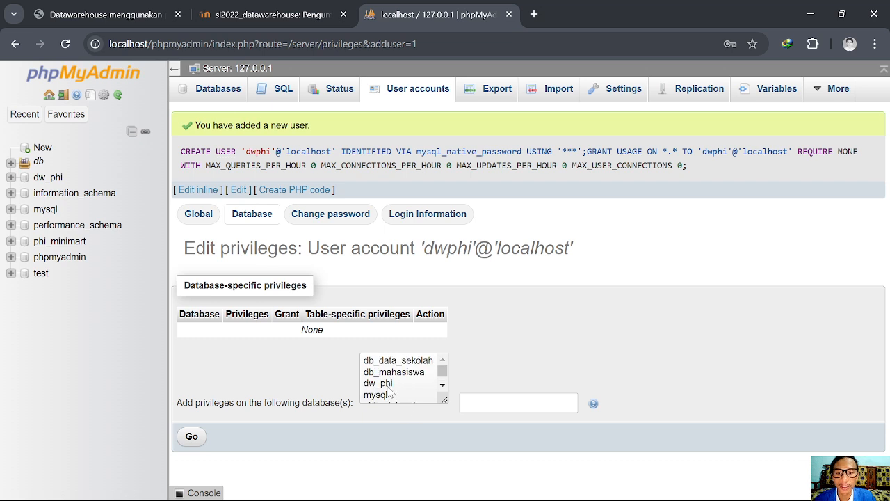
click(390, 385)
click(192, 436)
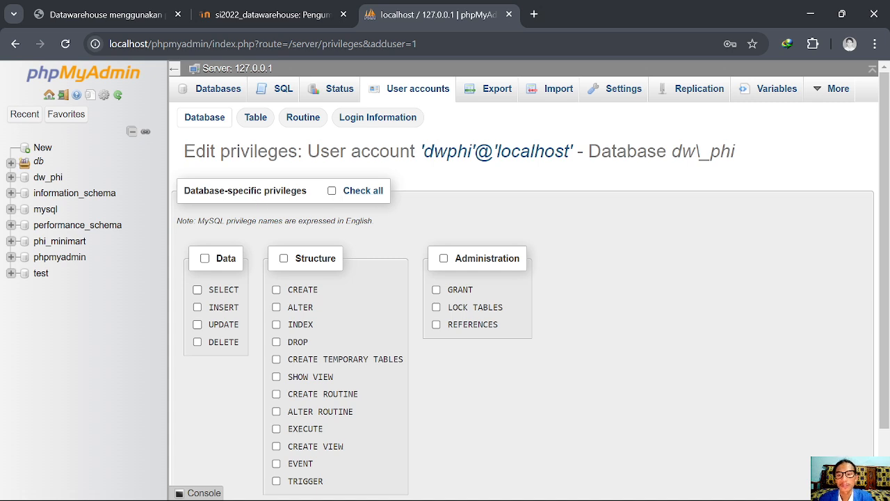
click(332, 192)
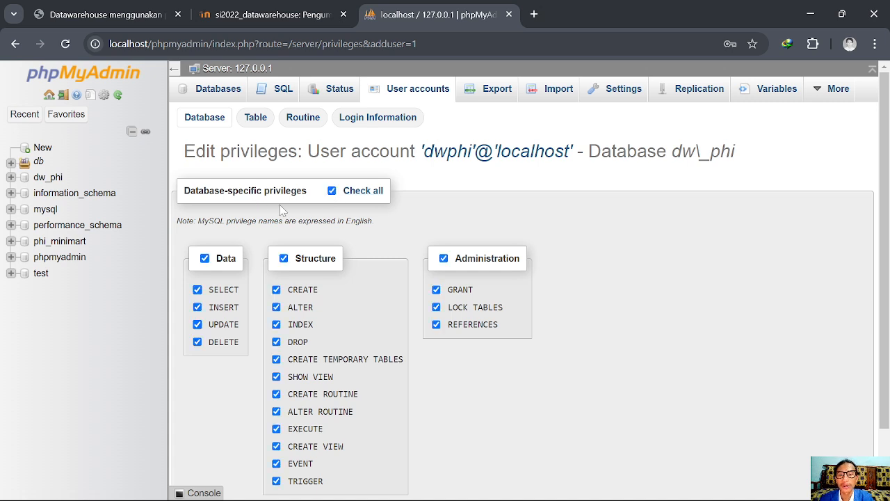
scroll(404, 314, down, 2)
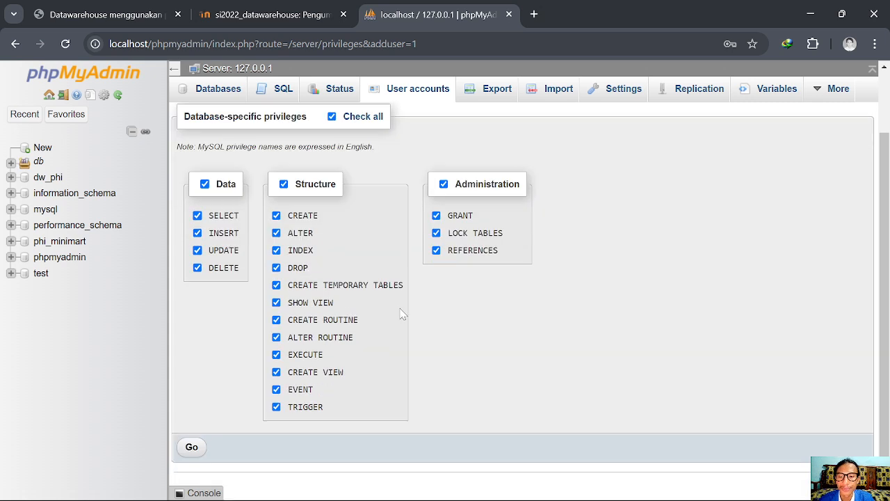
click(195, 450)
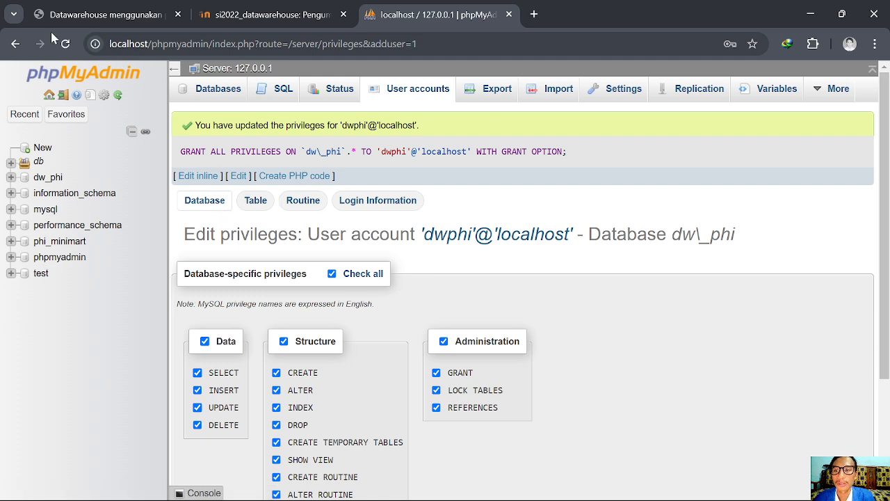
Log in as dwphi and confirm only dw_phi, information_schema and test databases are visible
click(62, 95)
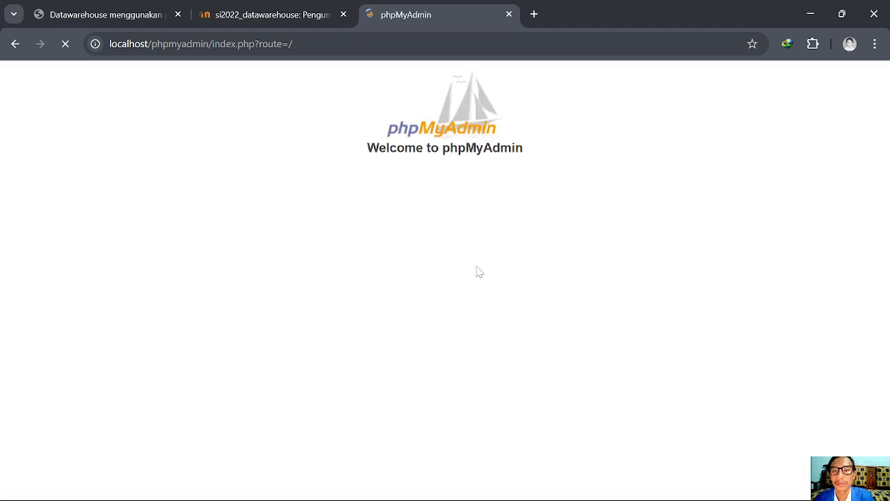
click(460, 288)
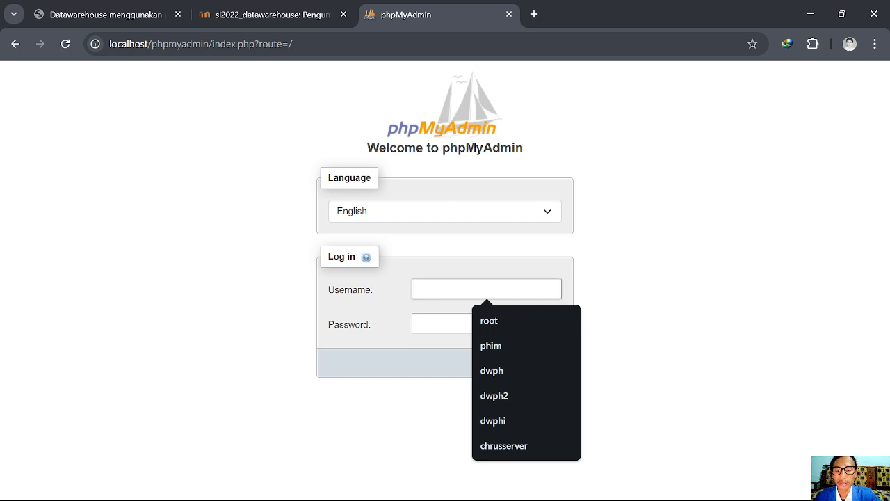
text(dwphi)
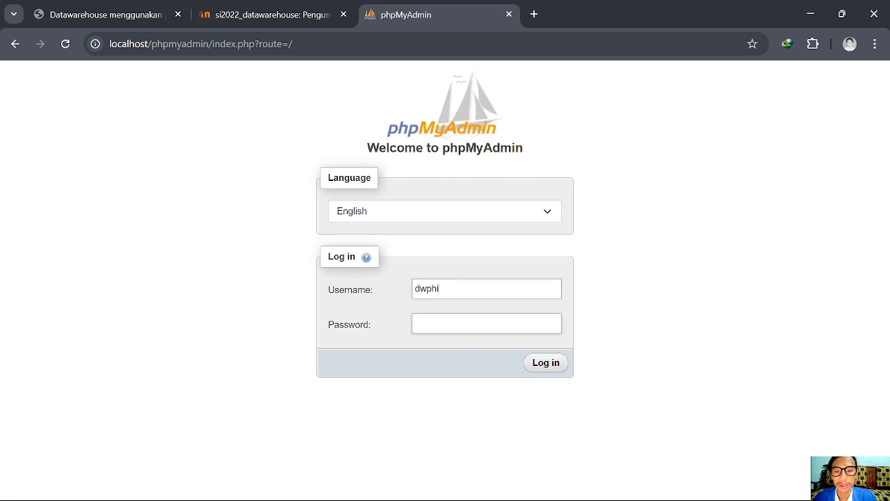
click(436, 323)
text(dw)
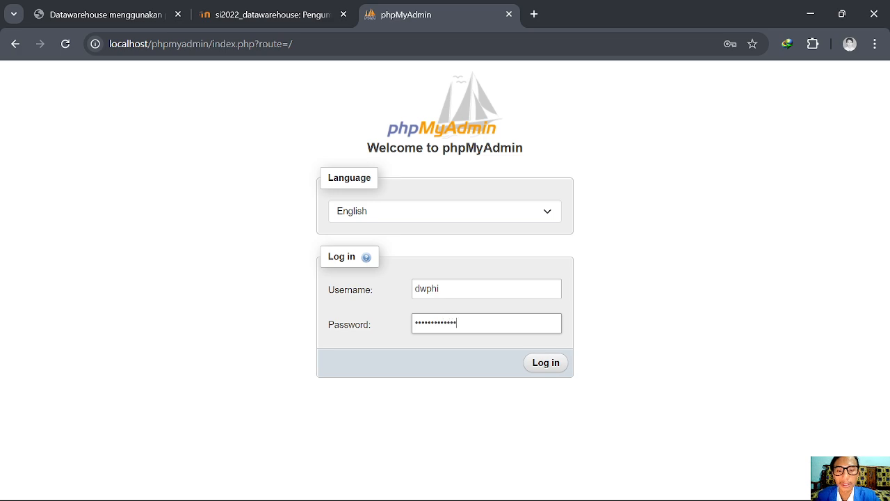
click(541, 362)
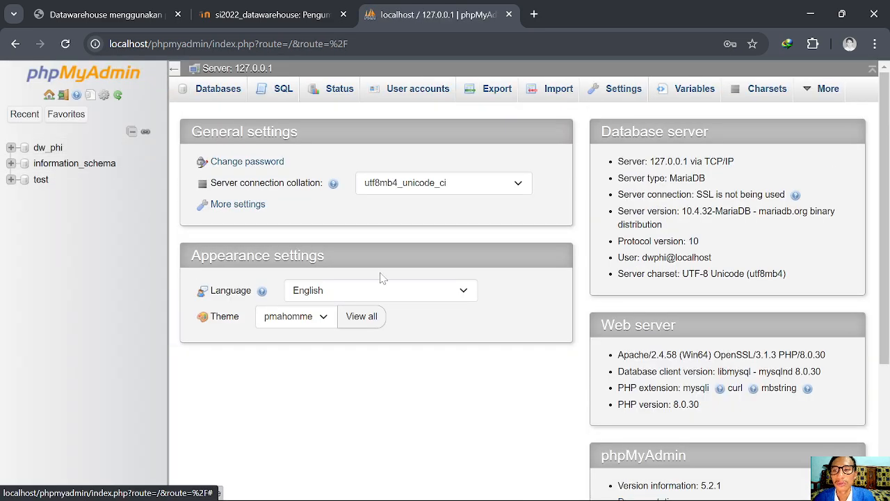
click(11, 147)
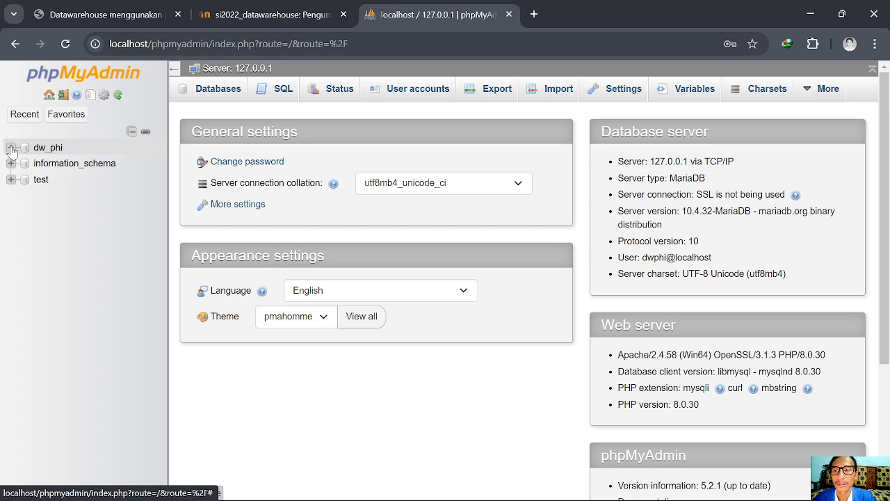
click(15, 43)
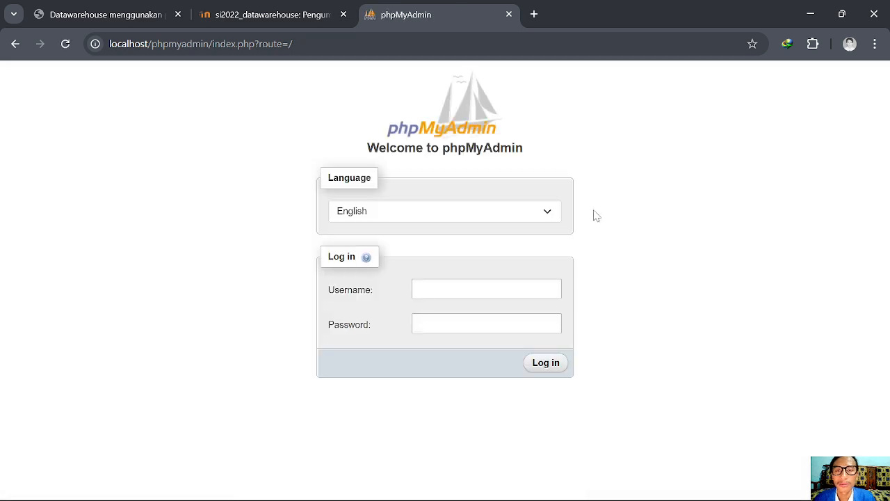
Log back in as root and start a blank new user account form
click(447, 288)
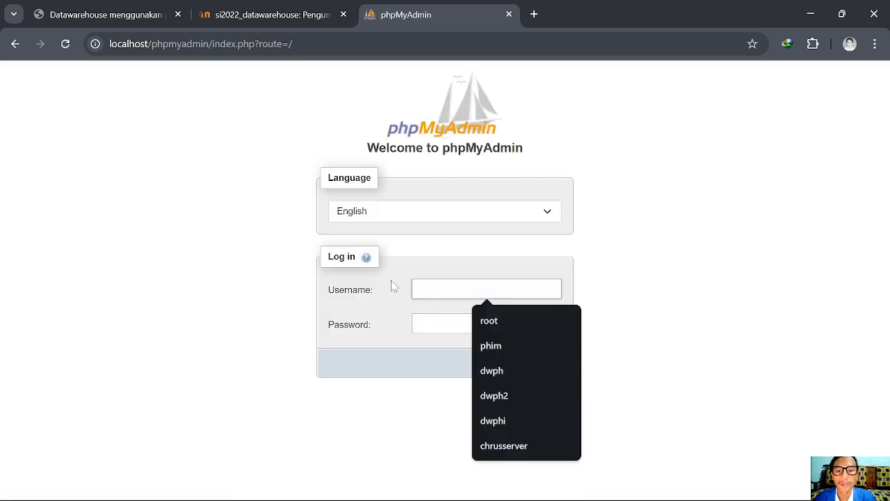
text(ro)
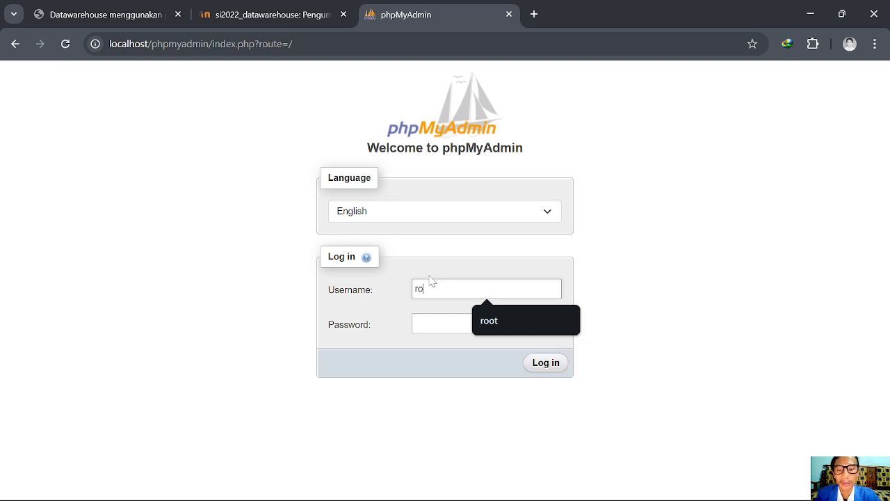
text(ot)
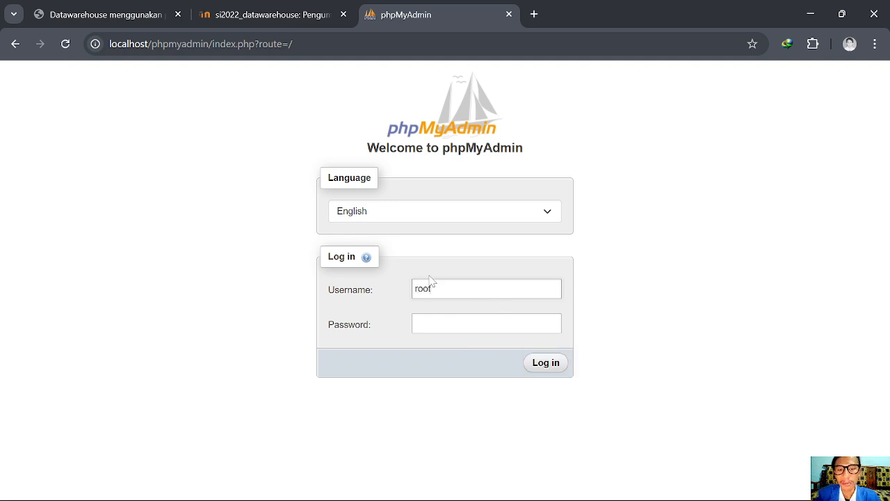
click(542, 364)
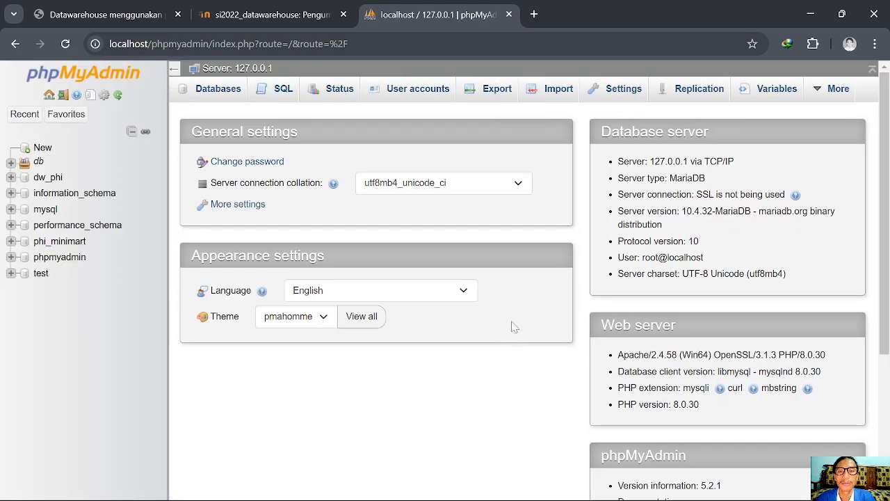
click(416, 89)
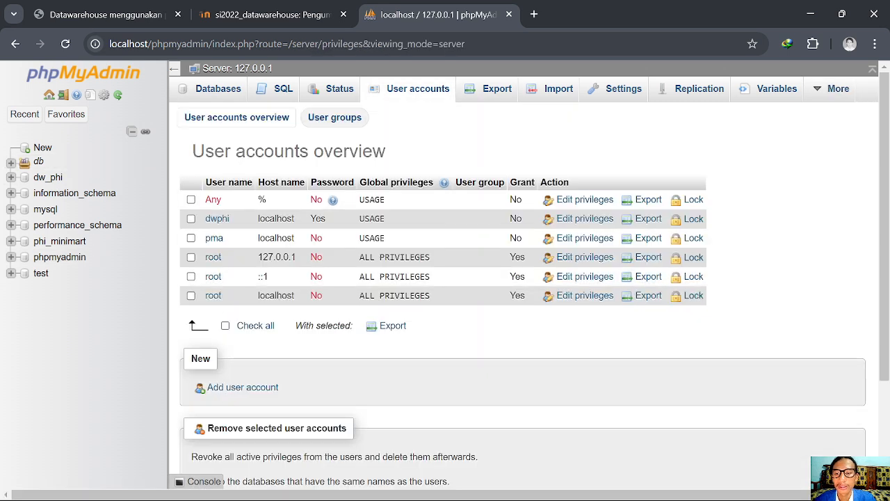
click(227, 391)
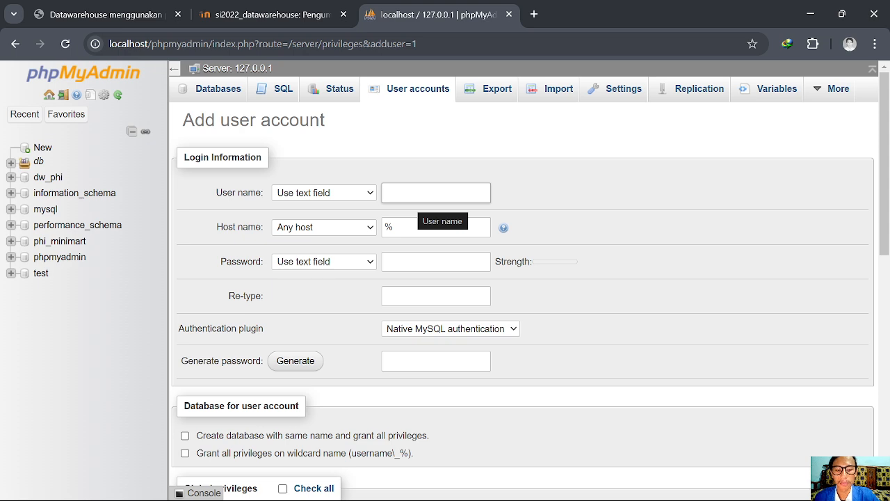
Create user phimi restricted to localhost, with its password entered and confirmed
text(phimi)
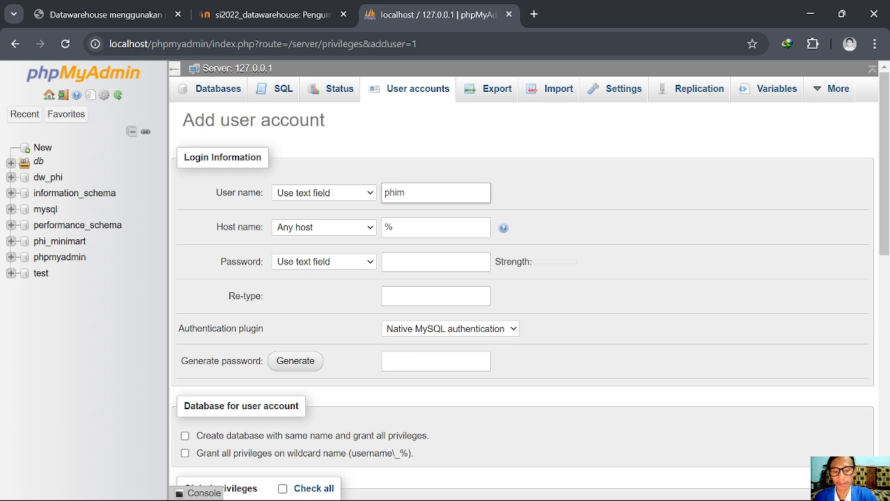
click(336, 230)
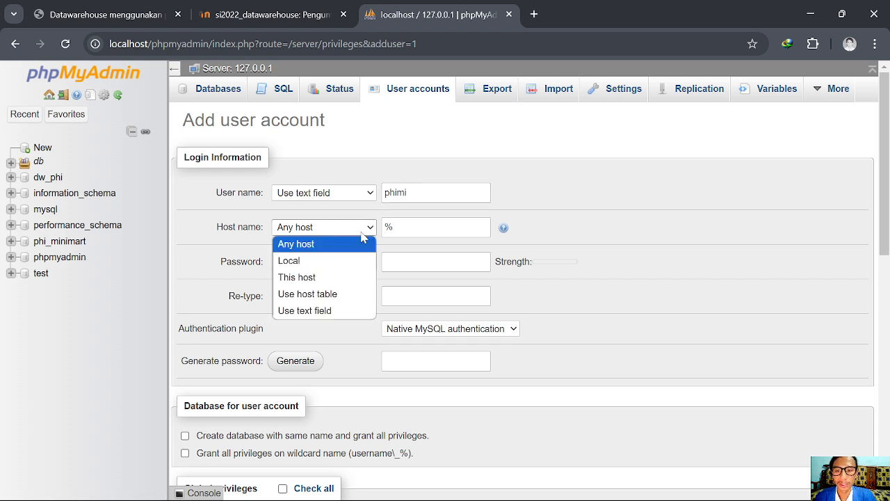
click(292, 262)
click(418, 258)
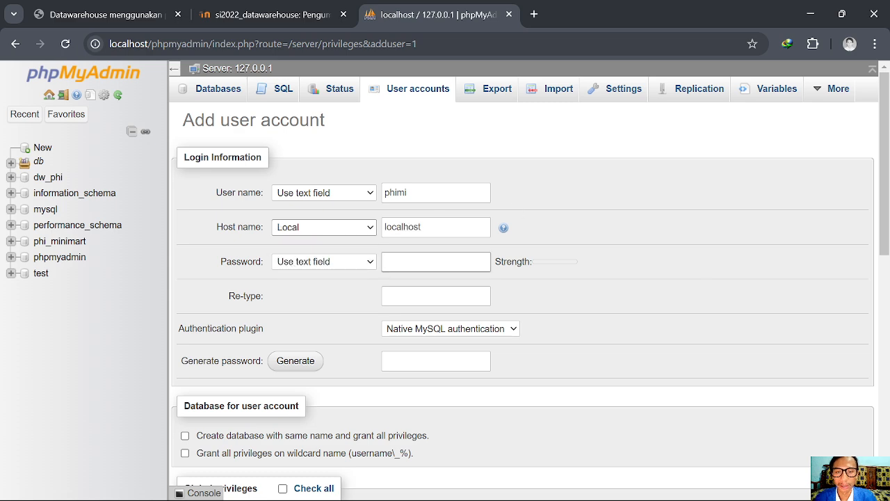
text(1234)
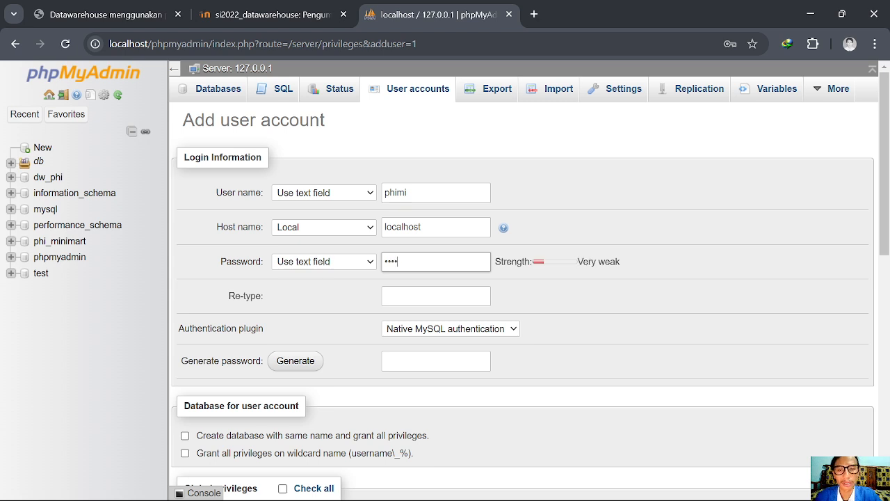
key(BackSpace)
key(BackSpace)
key(BackSpace)
key(BackSpace)
text(phim)
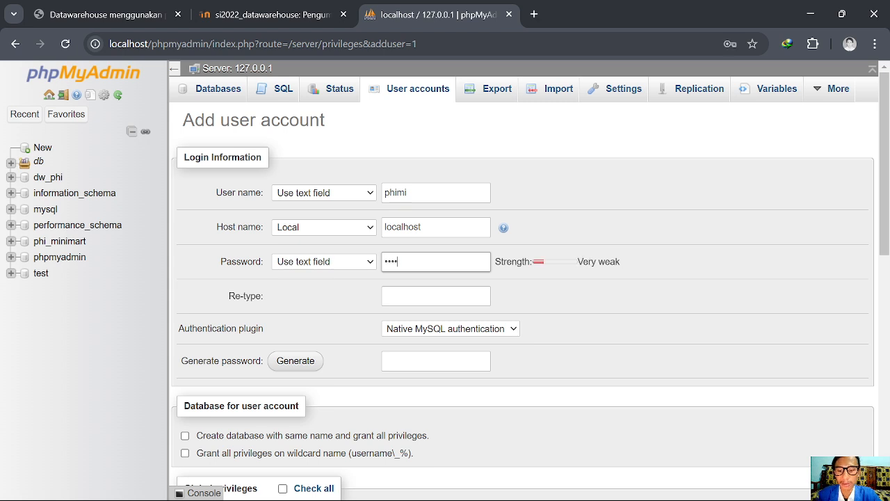
text(i1234)
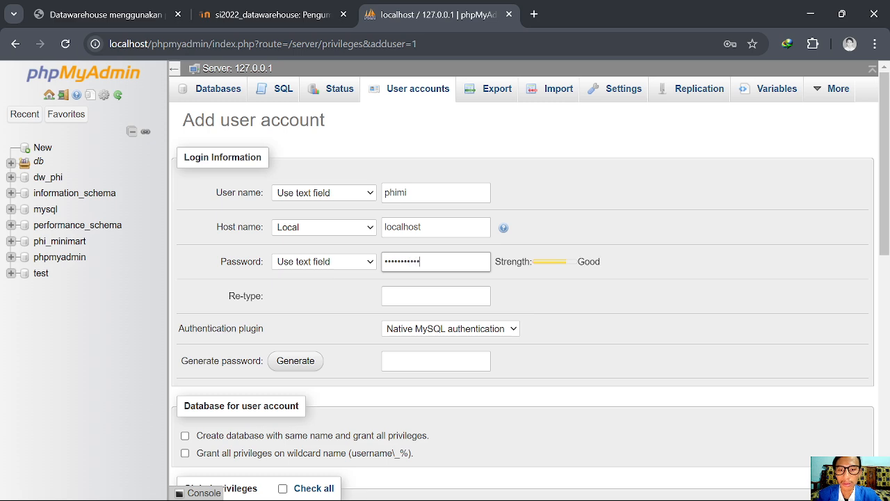
text(56)
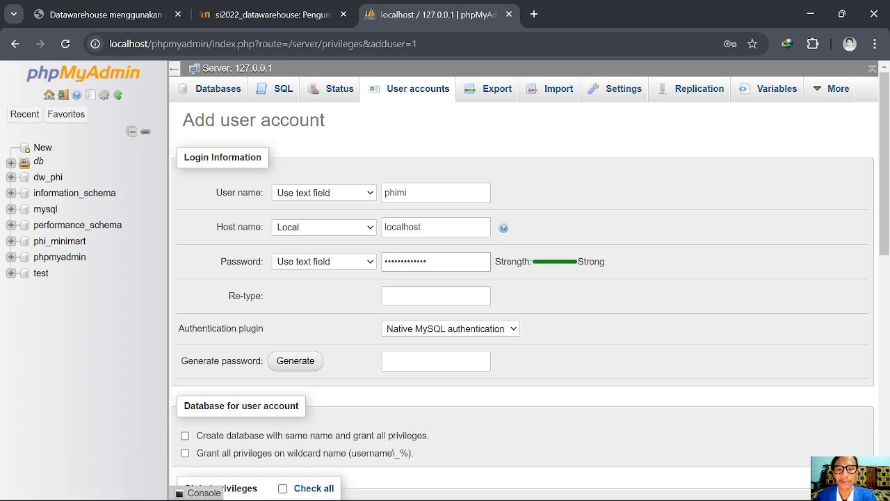
click(436, 297)
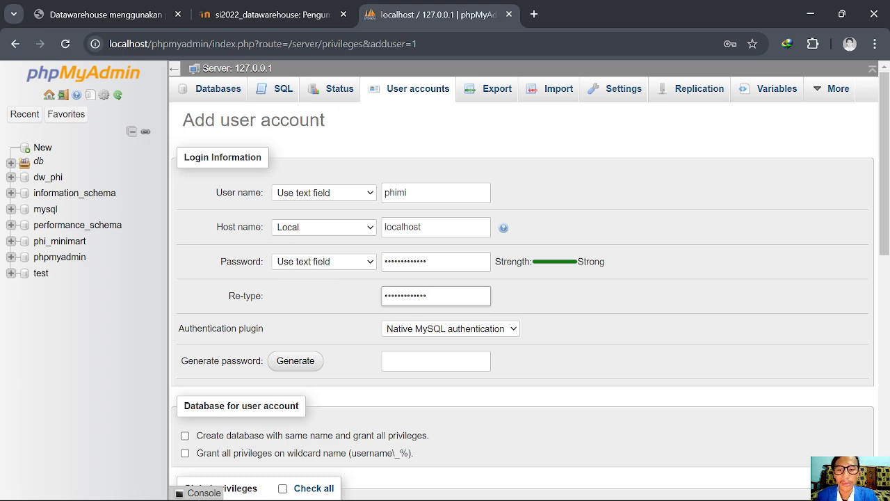
scroll(273, 245, down, 6)
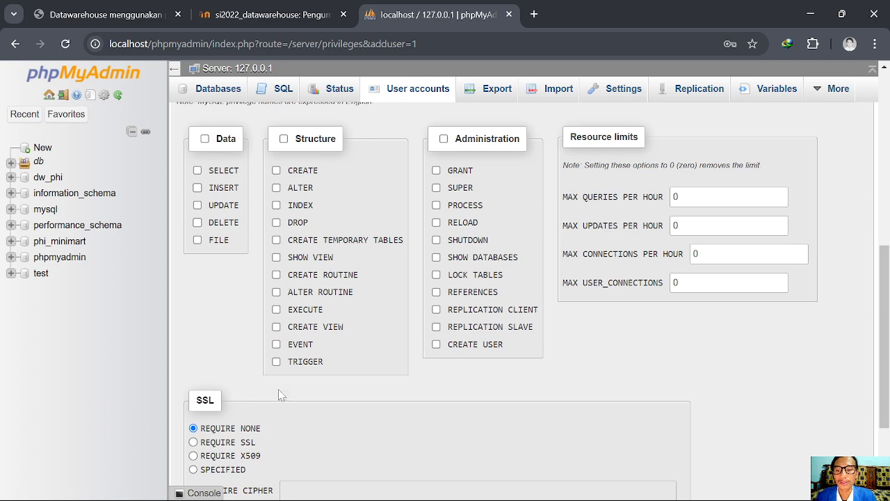
scroll(278, 394, down, 3)
click(190, 445)
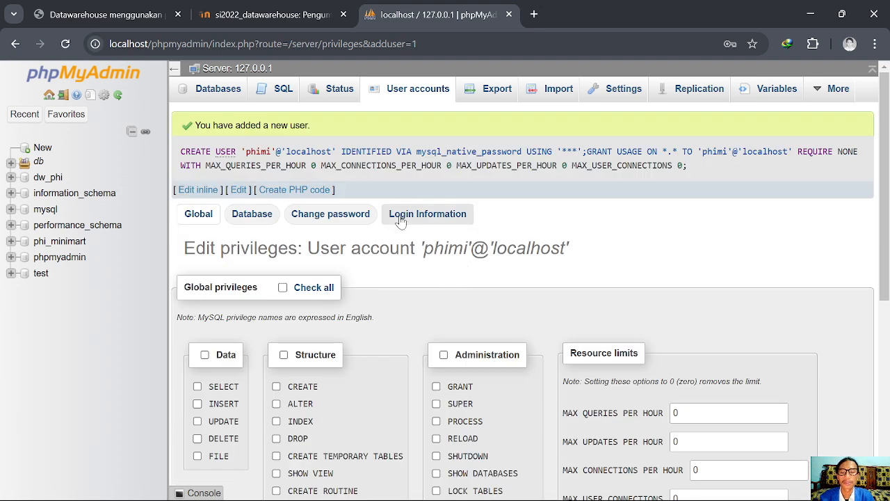
Grant phimi@localhost all privileges on phi_minimart with grant option
click(252, 215)
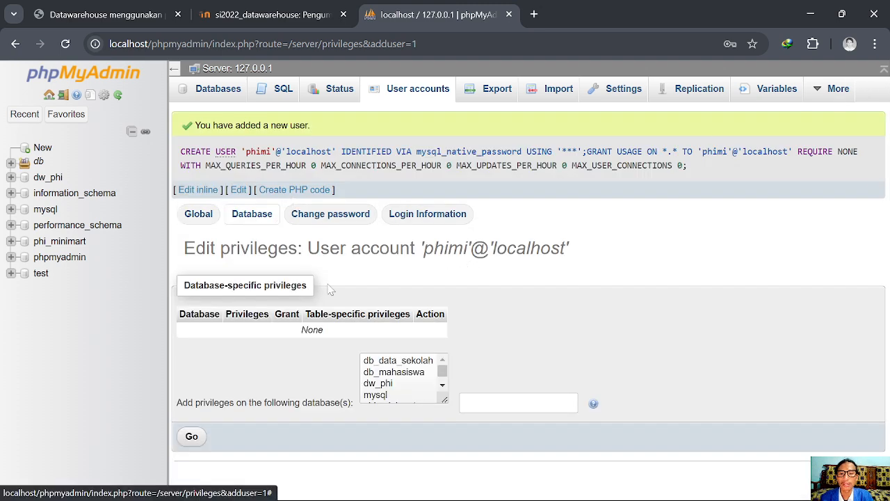
scroll(381, 376, down, 2)
click(381, 373)
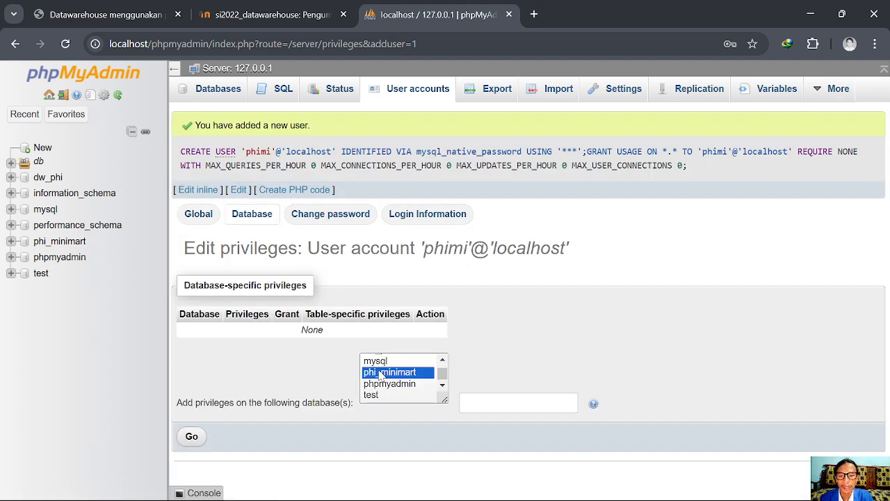
click(192, 437)
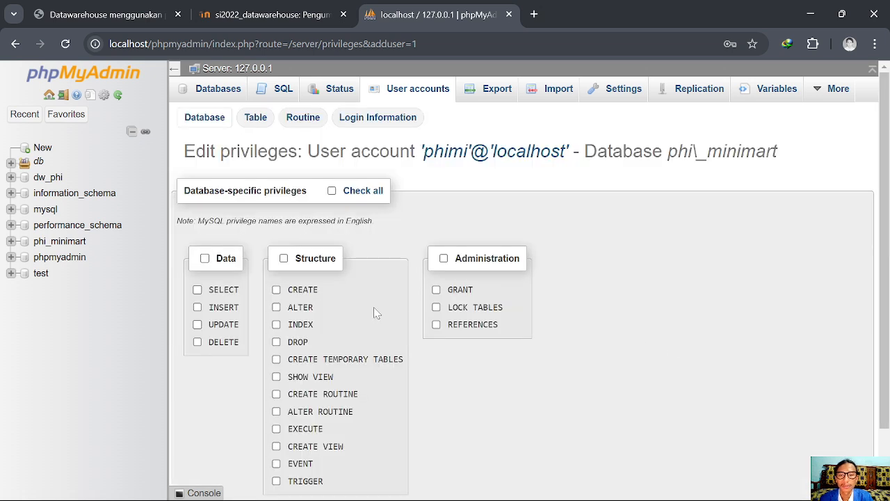
scroll(374, 307, down, 2)
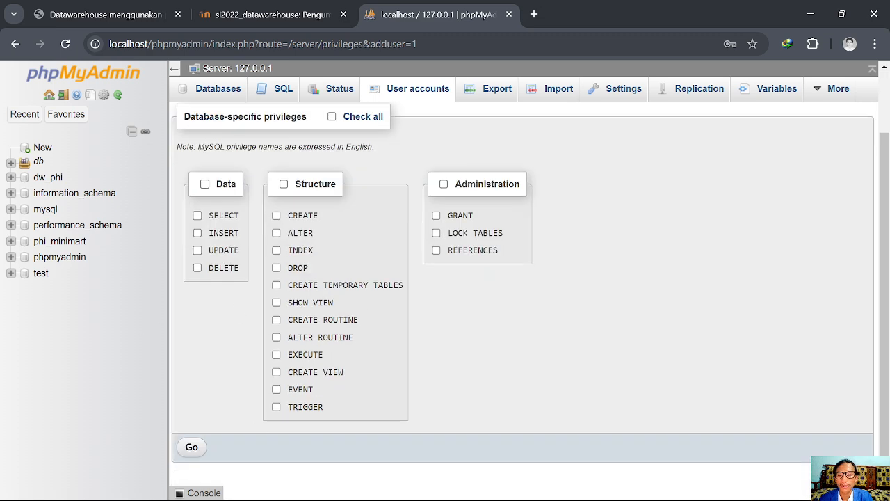
scroll(365, 209, up, 2)
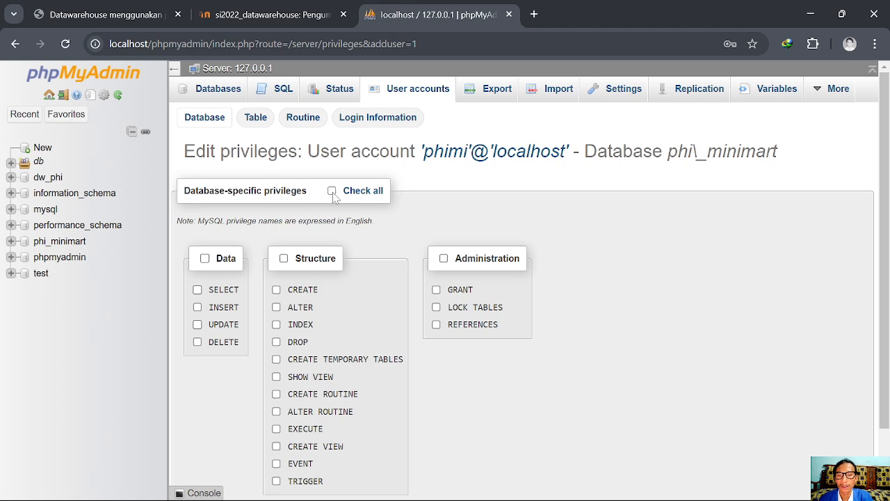
click(332, 190)
scroll(234, 383, down, 2)
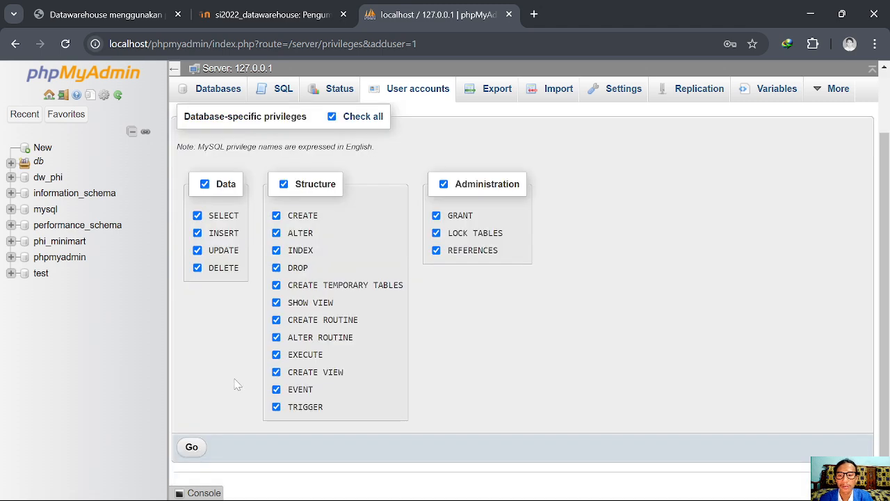
click(192, 447)
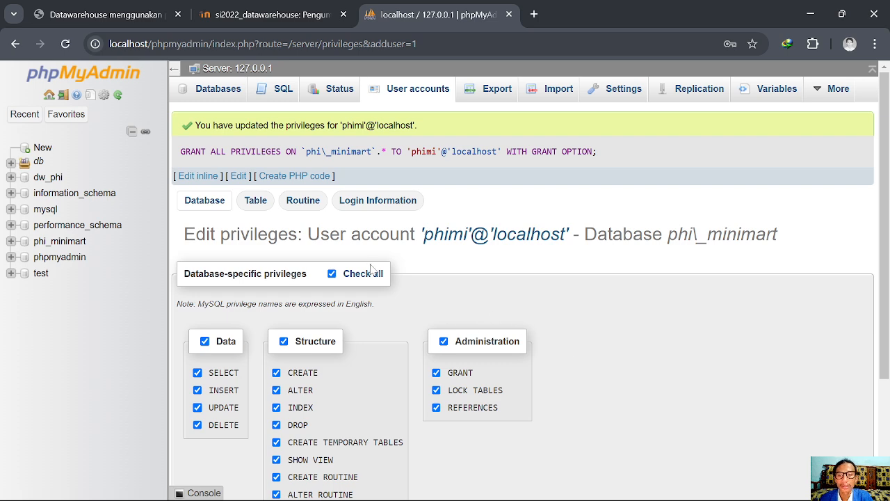
Log out of the root admin session
scroll(371, 268, down, 3)
scroll(267, 385, up, 3)
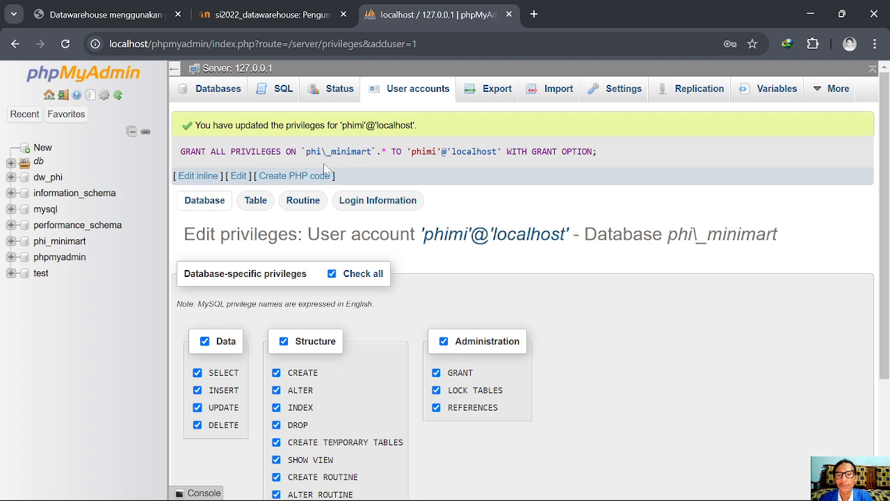
click(62, 95)
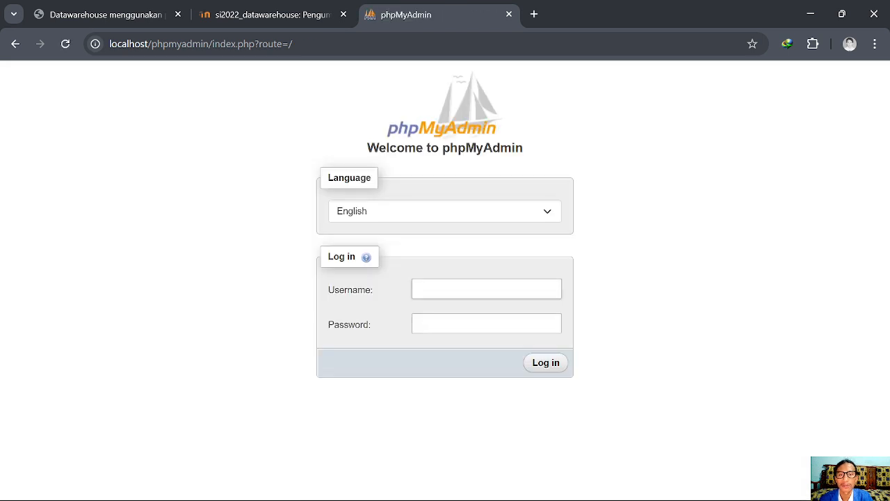
Log in as phimi, seeing only information_schema, phi_minimart and test databases
click(485, 289)
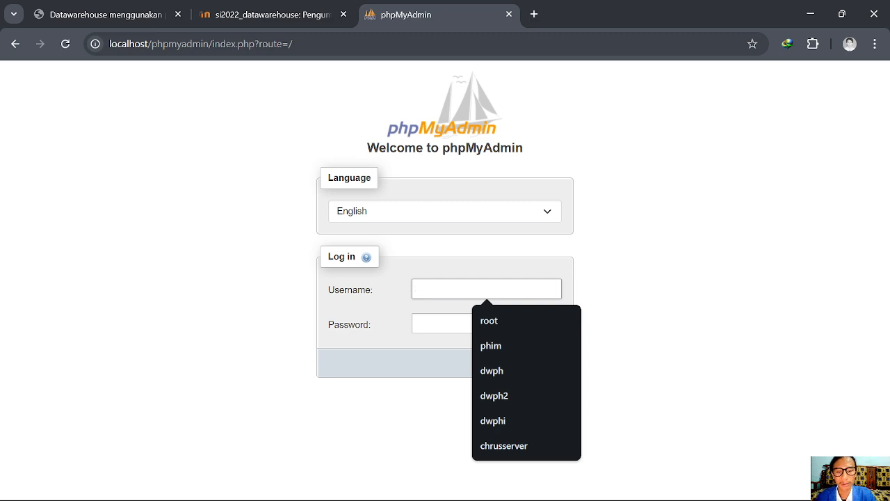
key(Down)
key(Down)
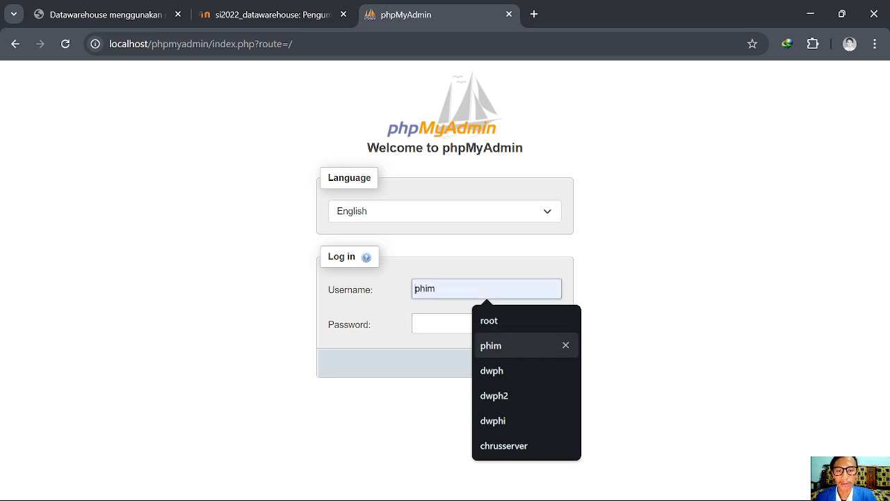
text(ph)
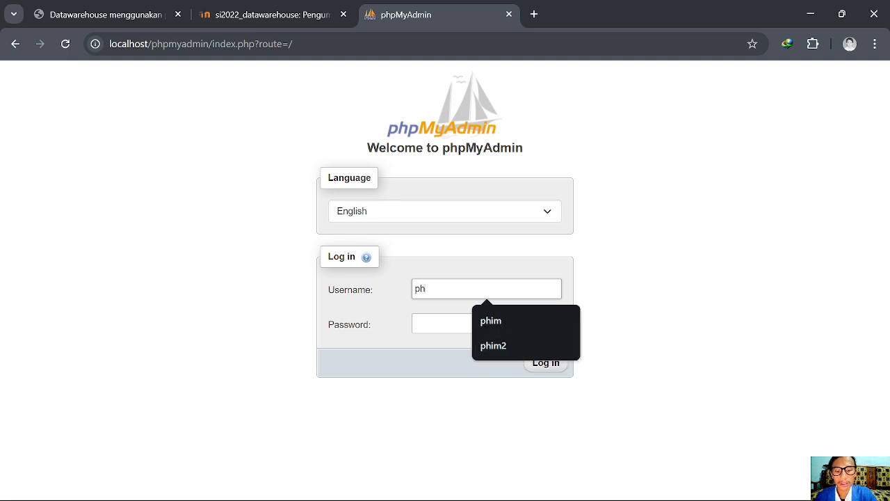
key(Escape)
key(Tab)
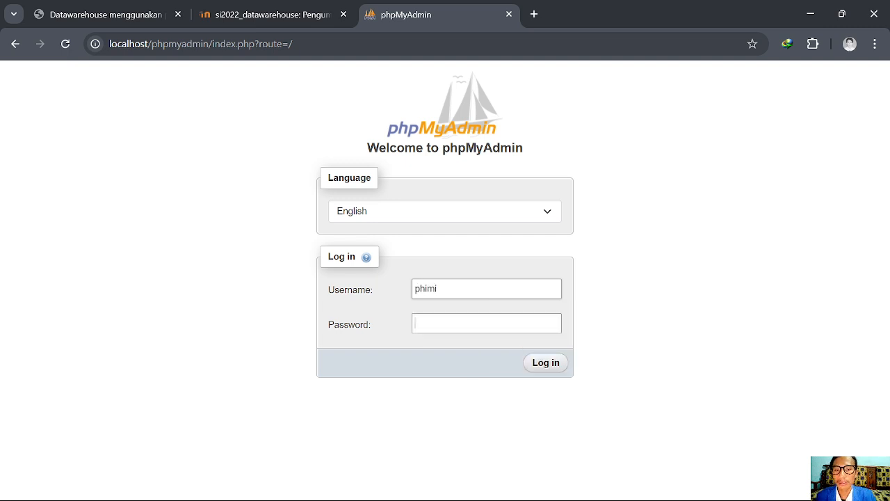
text(••)
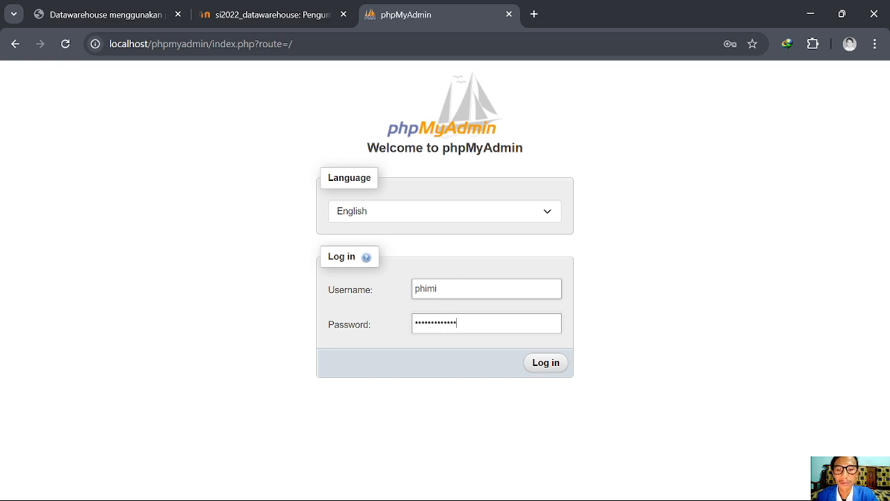
click(546, 364)
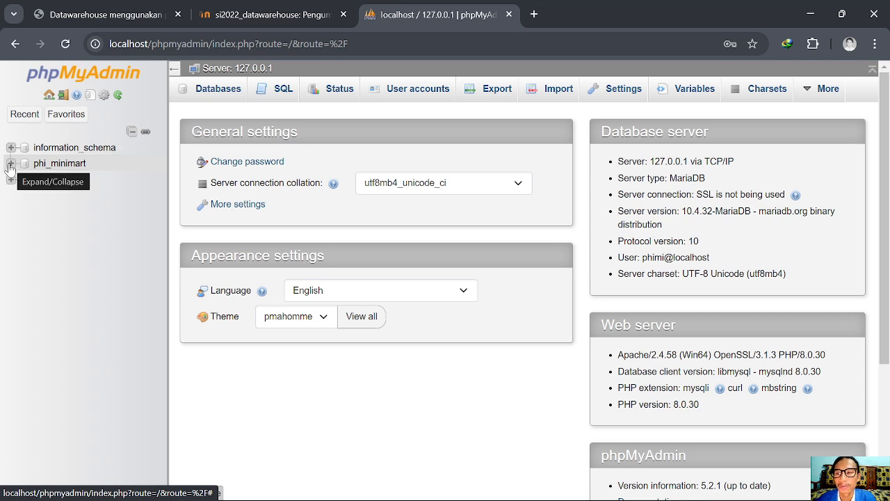
click(11, 163)
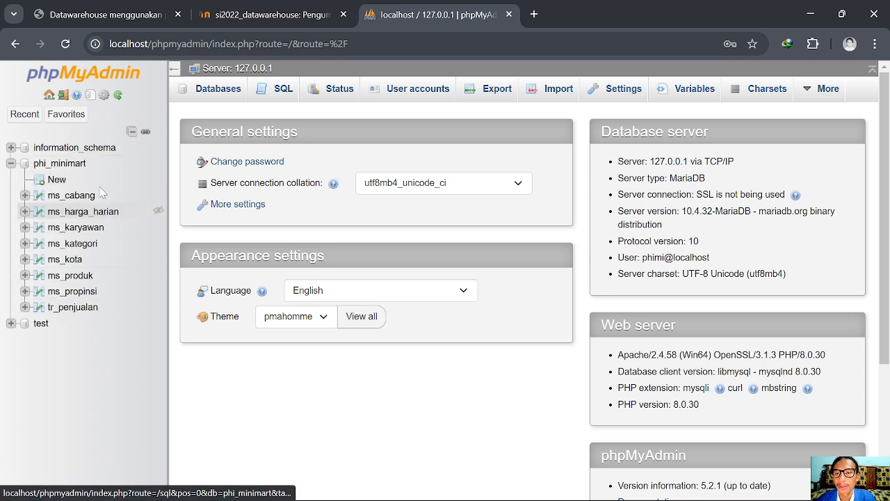
click(11, 164)
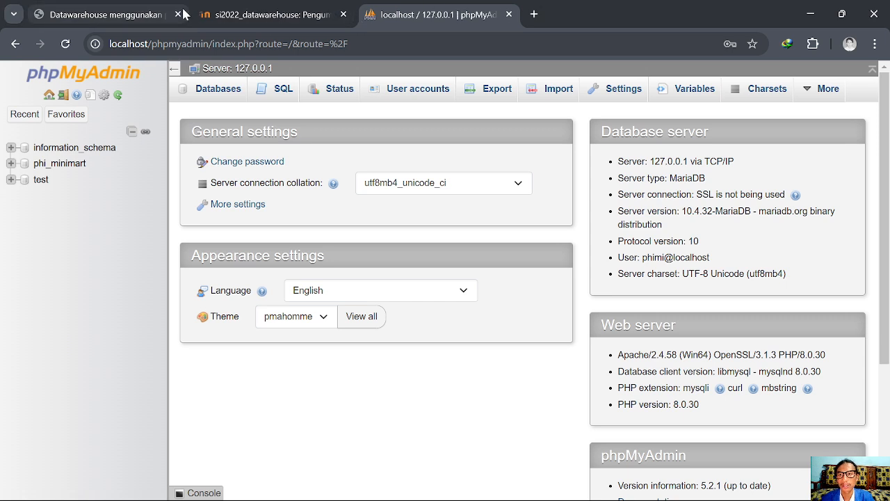
Minimize the browser, OBS and both Explorer windows, and maximize Spoon
click(813, 13)
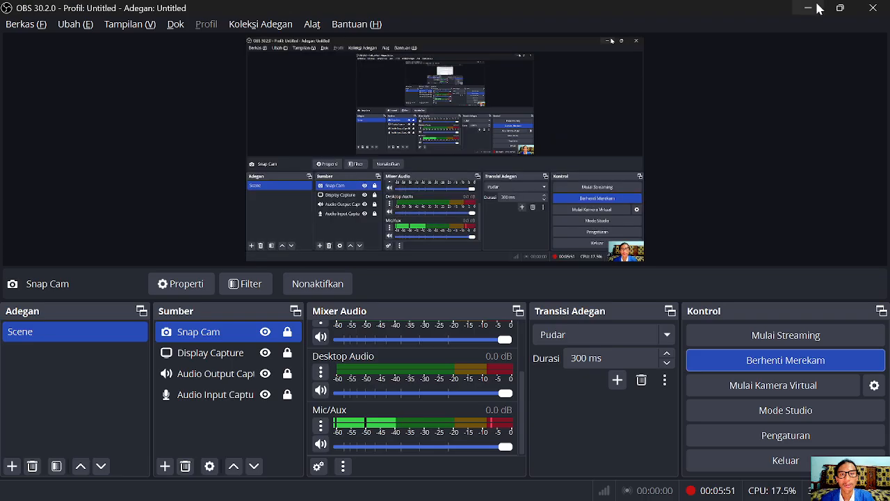
click(808, 8)
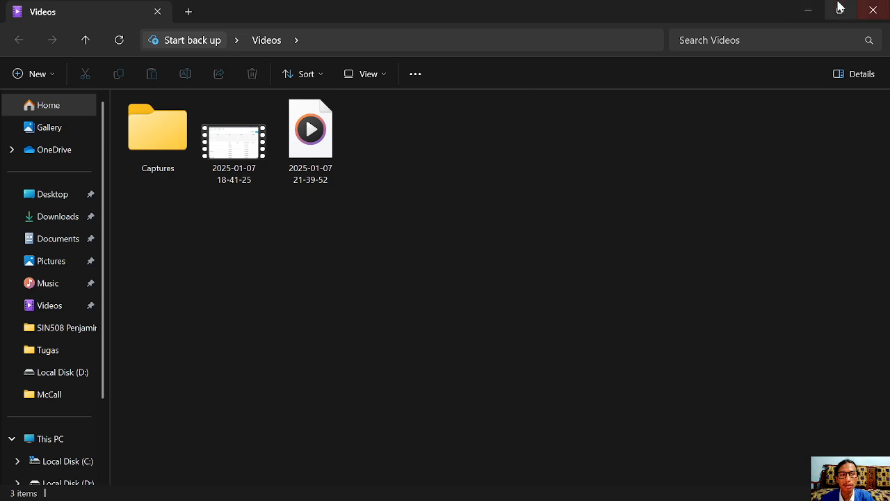
click(807, 10)
click(808, 10)
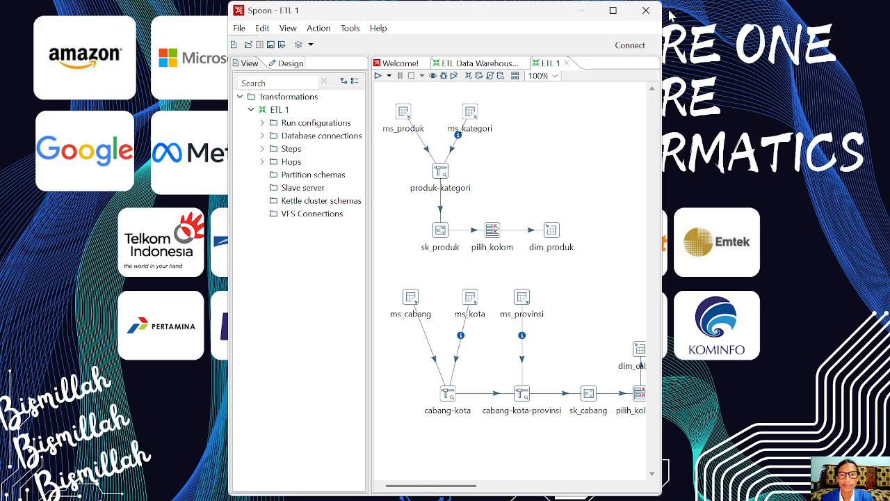
click(612, 11)
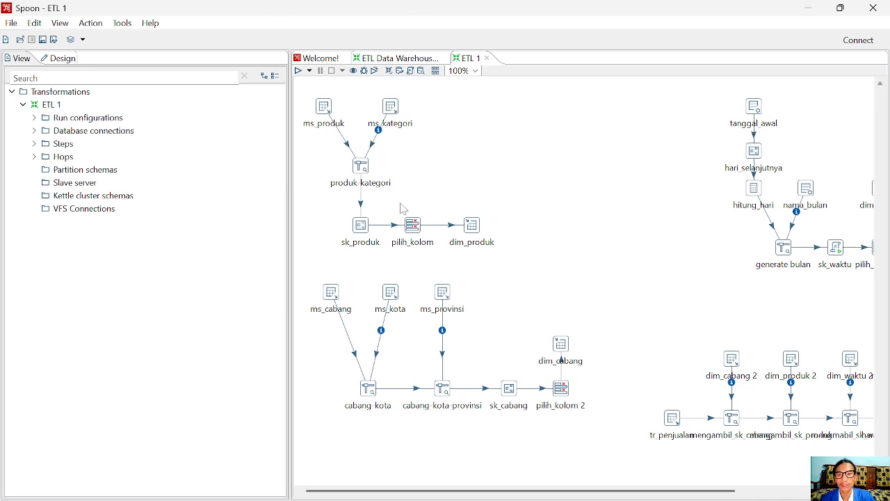
Start and cancel File > Open, then switch to the ETL Data Warehouse transformation
click(11, 26)
click(138, 56)
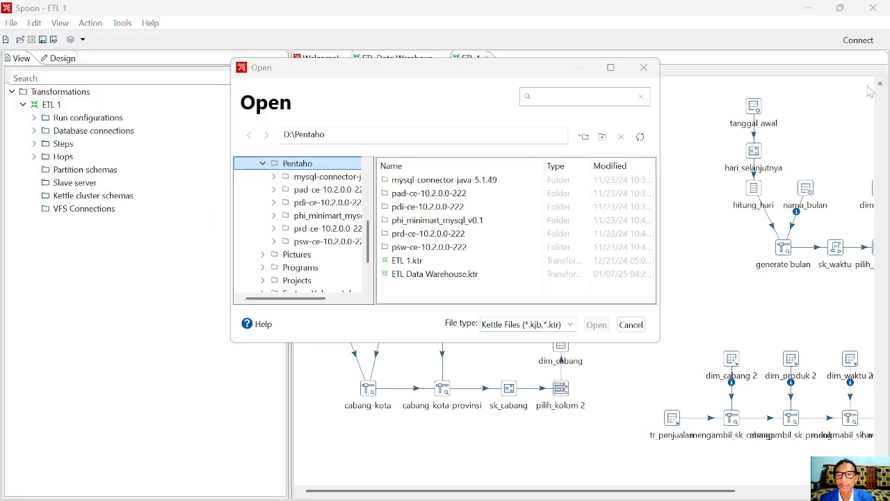
click(643, 68)
click(10, 25)
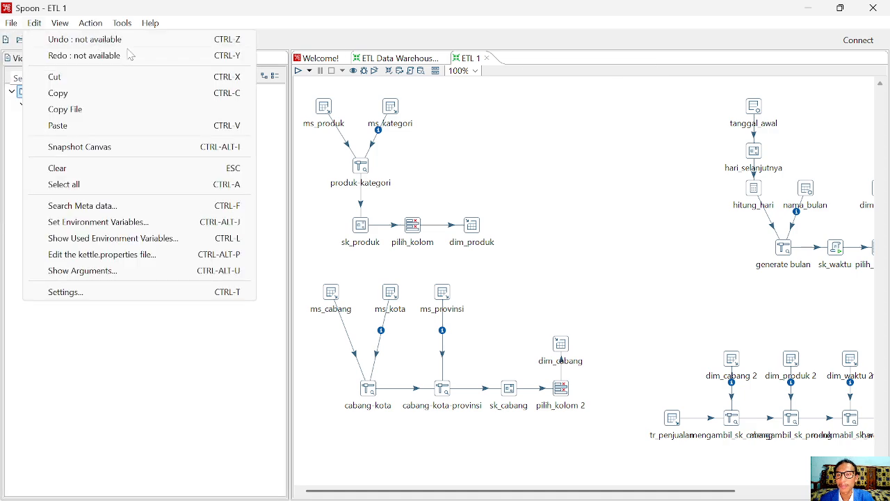
mouse_move(47, 43)
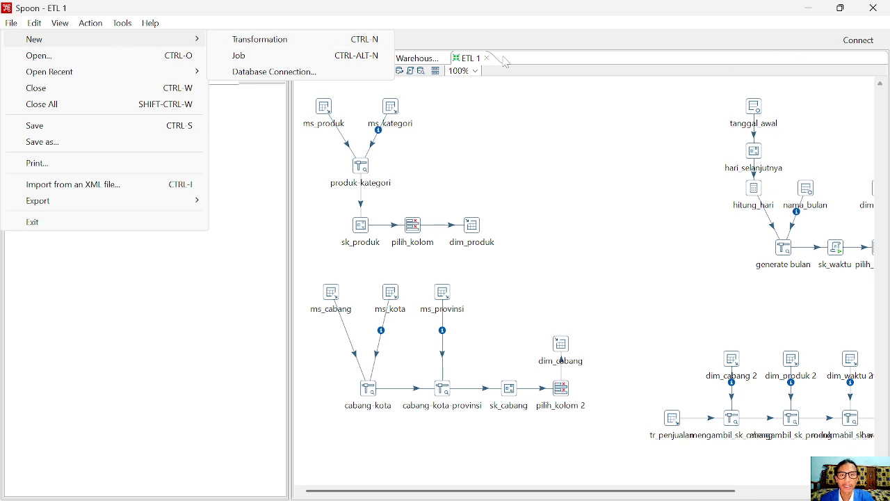
click(568, 26)
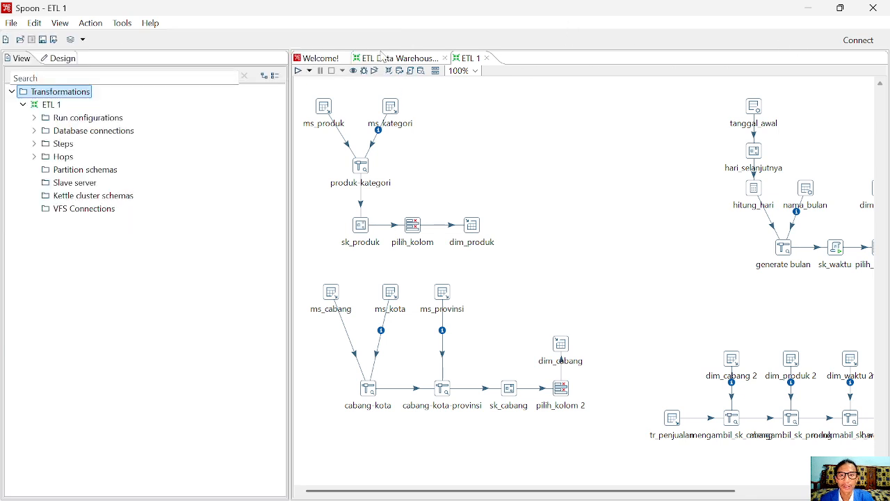
click(389, 58)
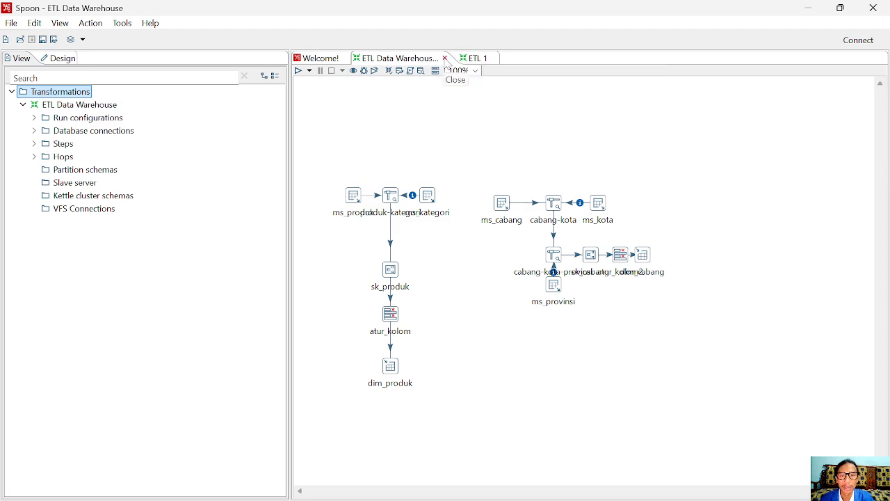
Close ETL Data Warehouse, return to ETL 1, and scroll its canvas right to view all flows
click(446, 58)
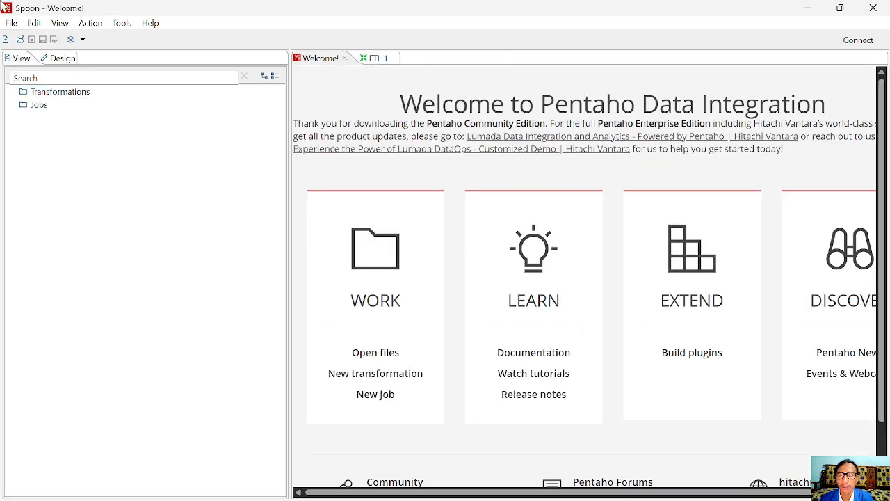
click(12, 23)
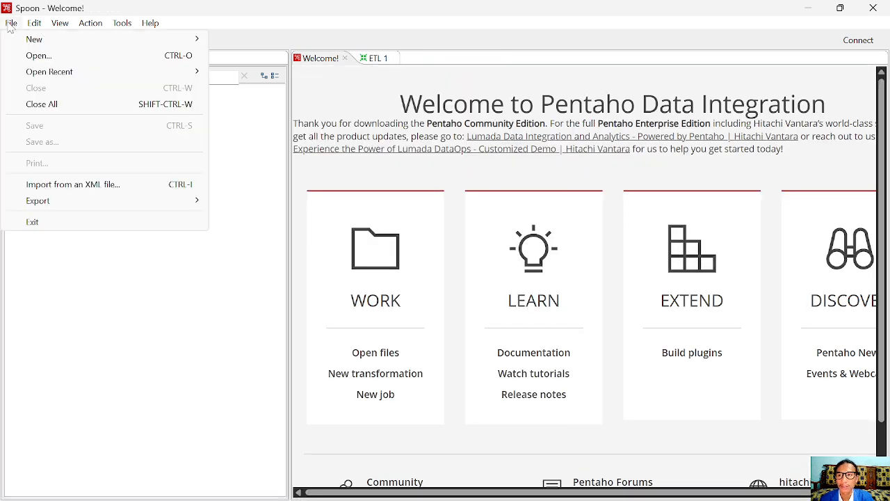
click(375, 58)
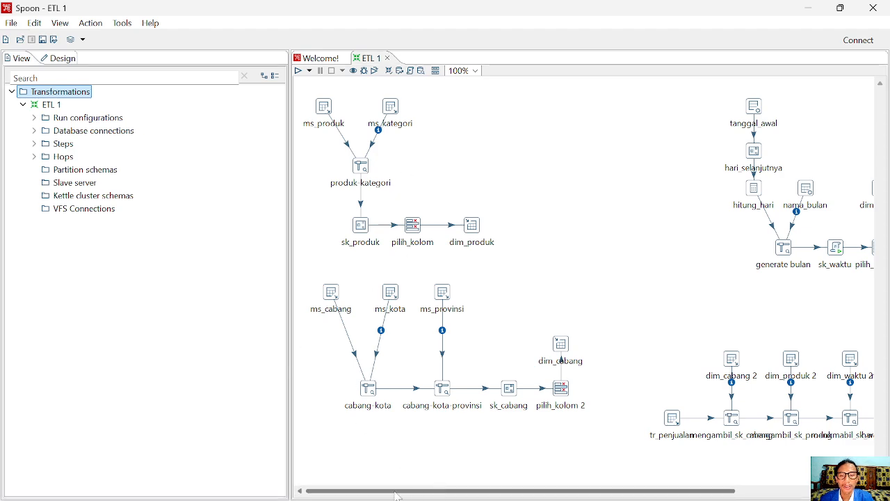
drag(431, 494, 366, 485)
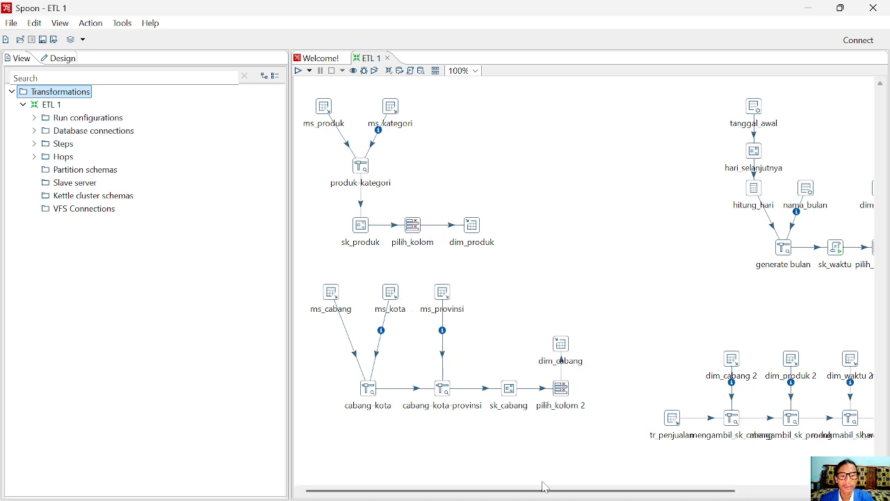
drag(546, 491, 654, 498)
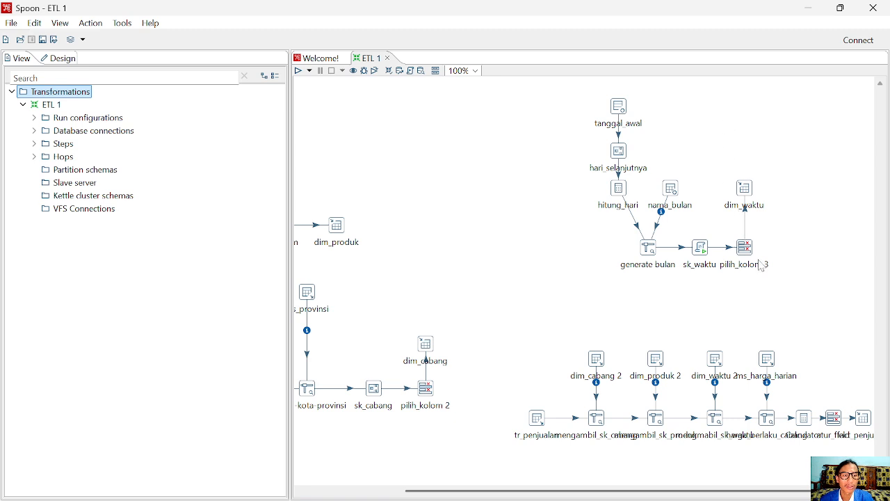
drag(564, 490, 614, 496)
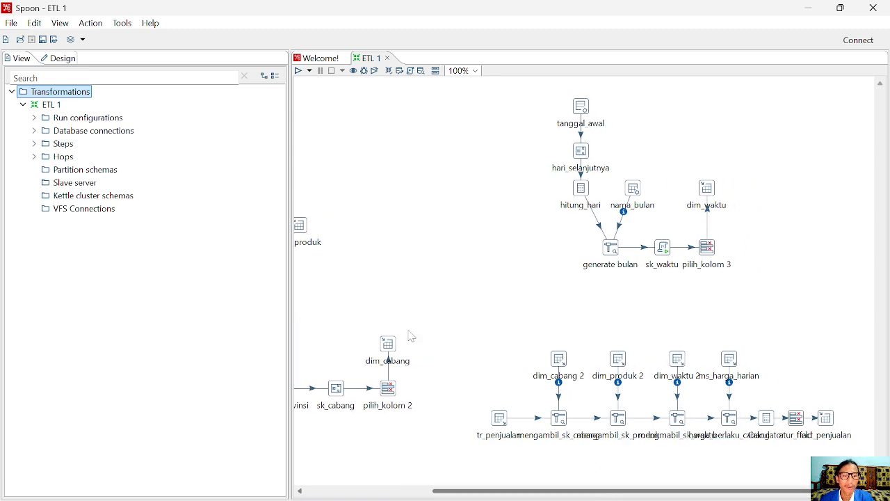
mouse_move(225, 494)
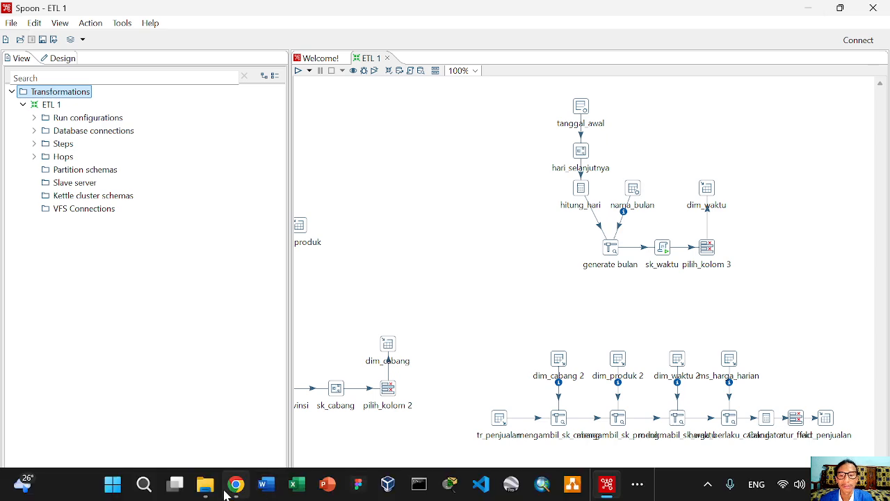
click(244, 415)
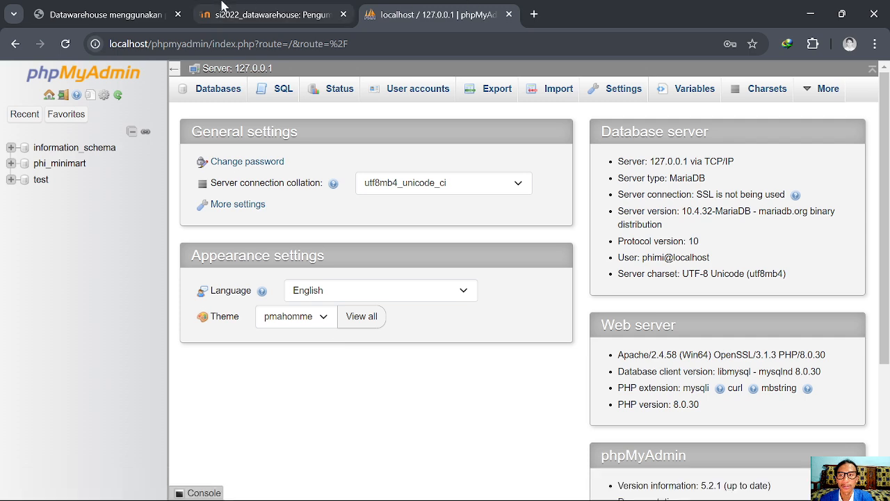
click(104, 14)
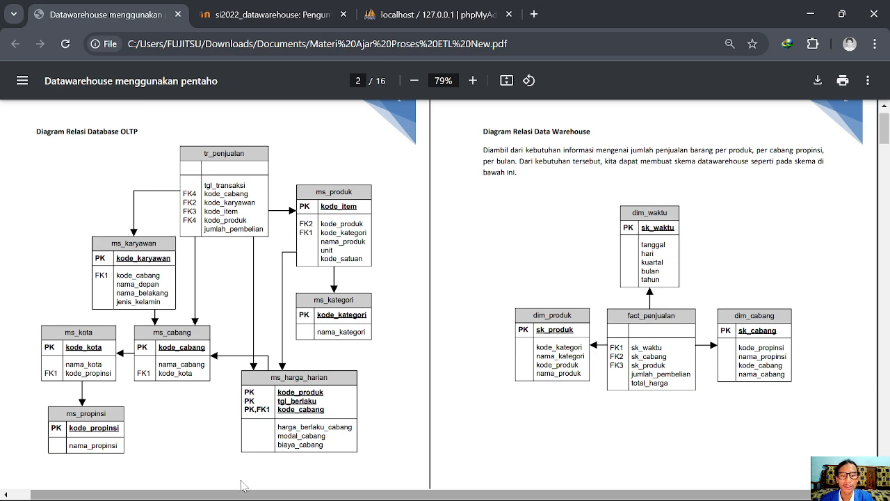
click(610, 485)
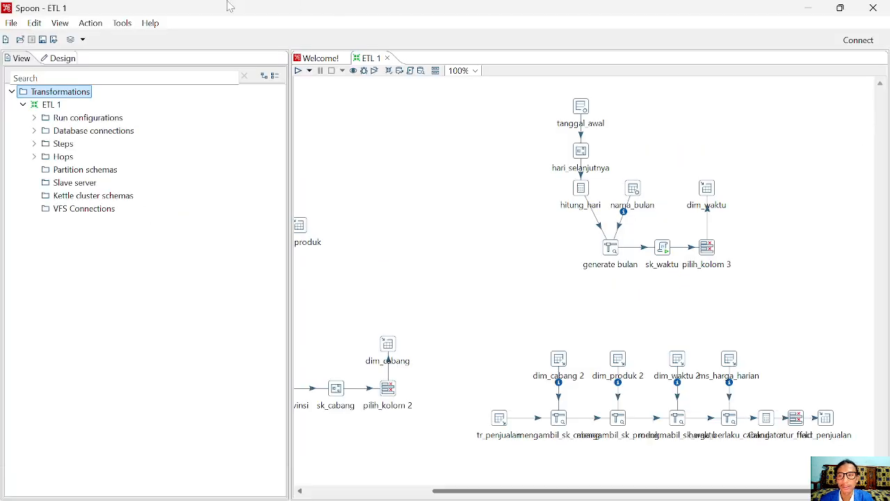
Create a new empty transformation with File > New > Transformation
click(12, 23)
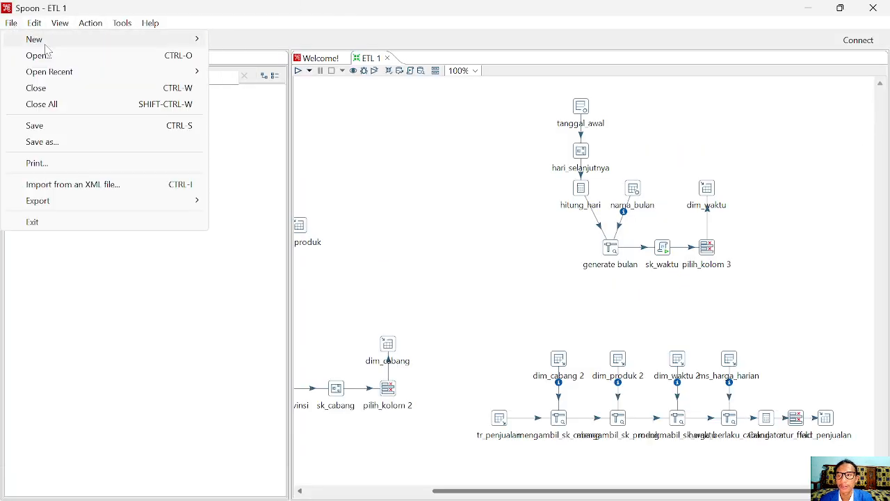
mouse_move(54, 44)
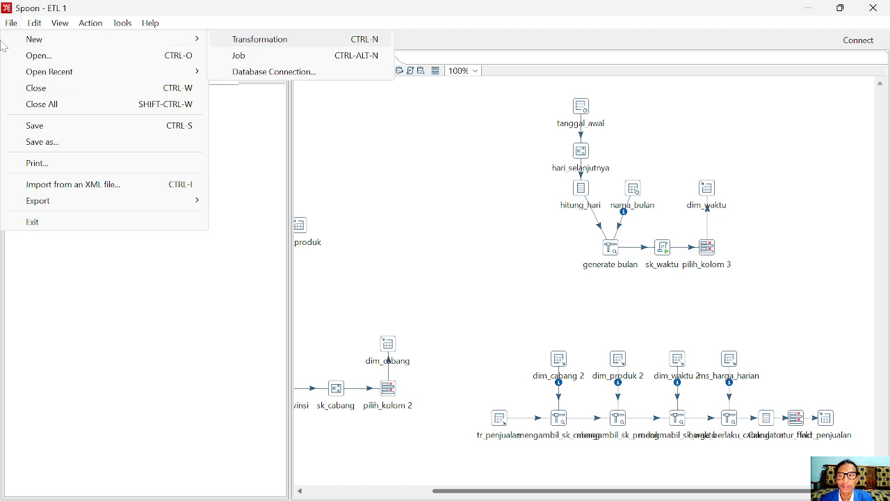
mouse_move(195, 40)
click(238, 42)
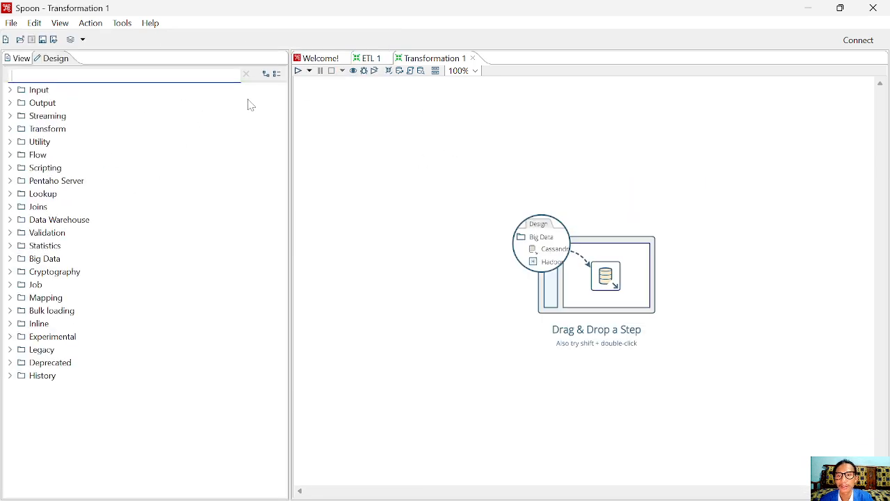
Bring up and dismiss the Transformation 1 tab's close options twice, closing nothing
right_click(431, 62)
click(424, 61)
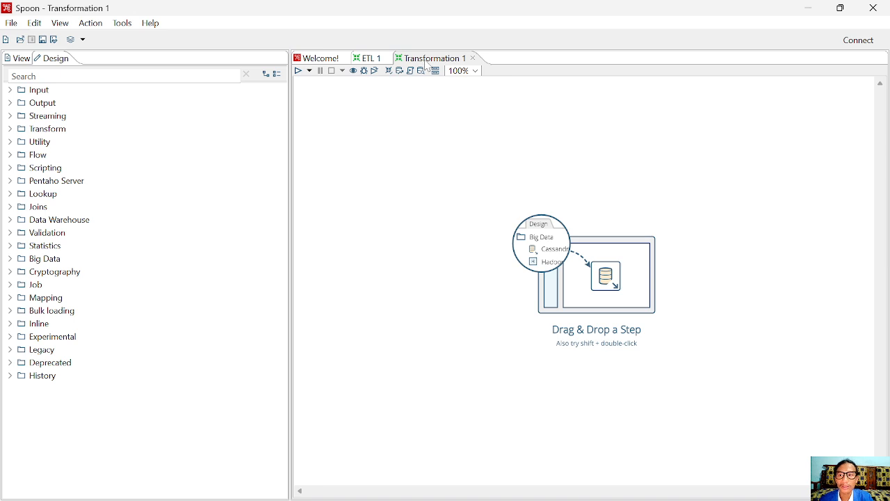
right_click(428, 64)
click(427, 63)
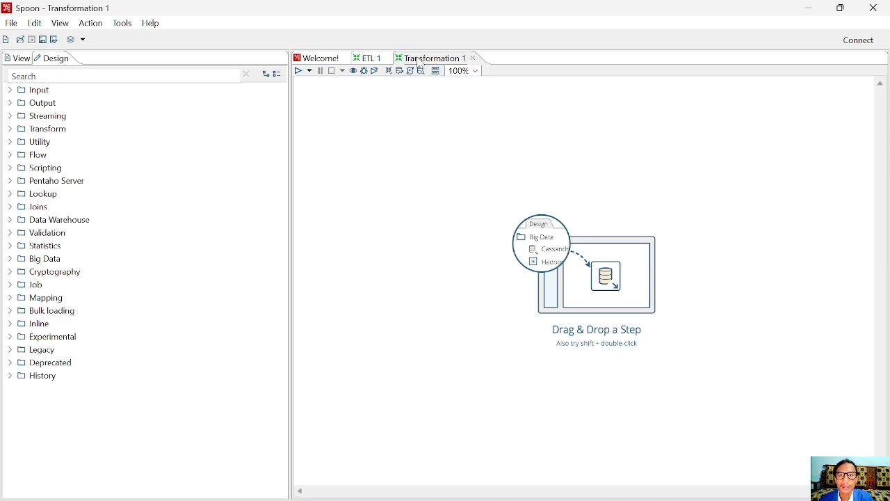
Save the new transformation in D:\Pentaho under the name 'ETL dim_produk'
key(ctrl+s)
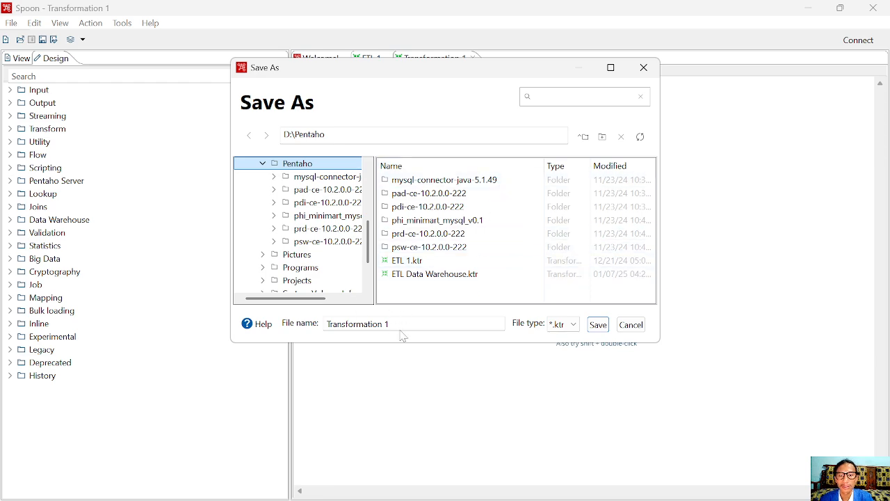
drag(399, 325, 325, 325)
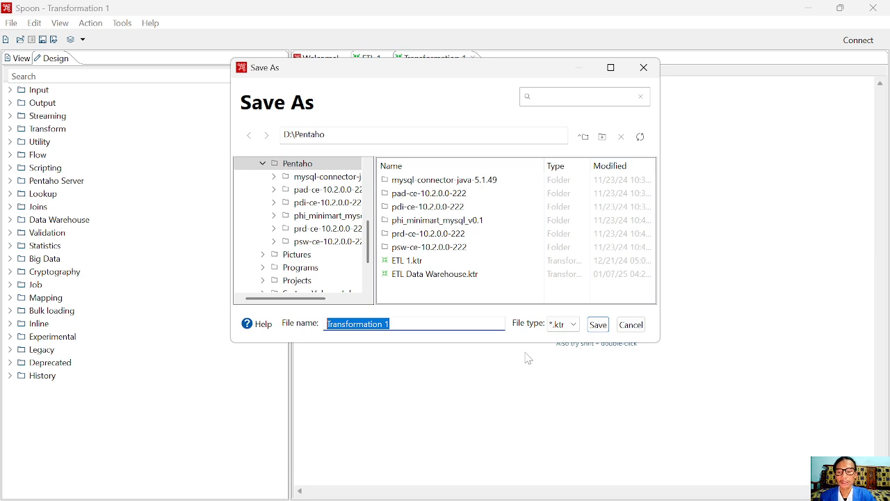
text(ETl)
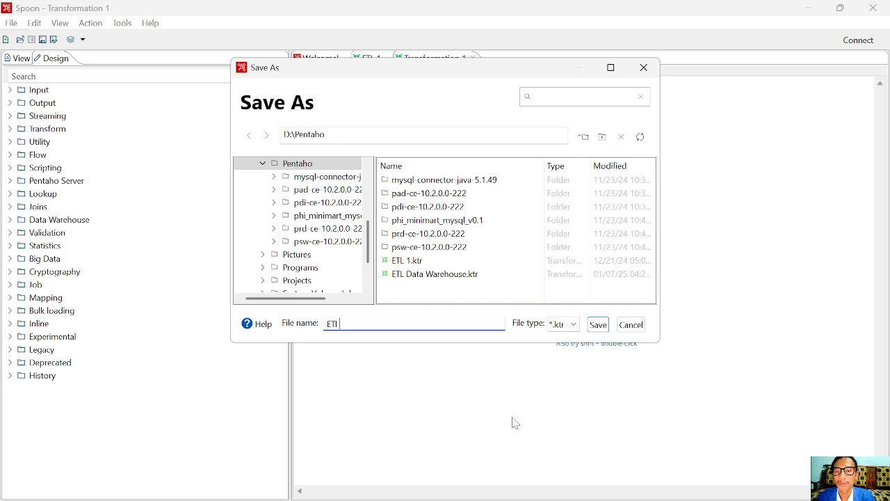
click(236, 484)
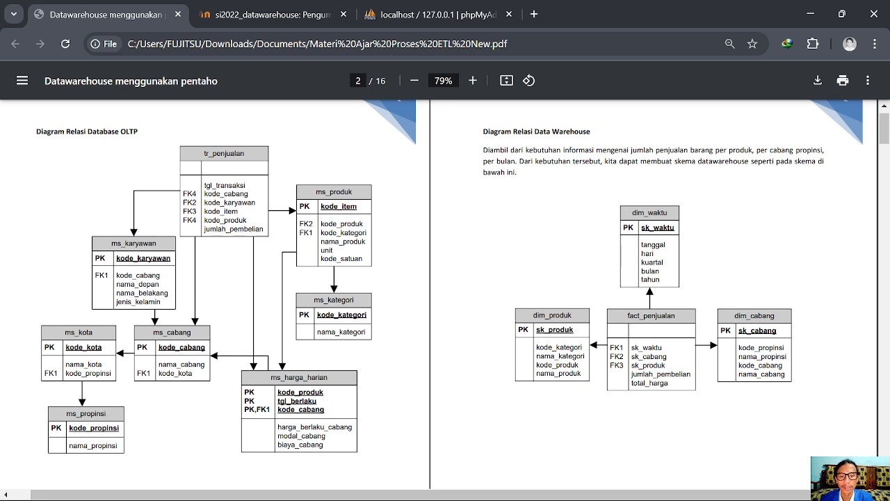
mouse_move(515, 495)
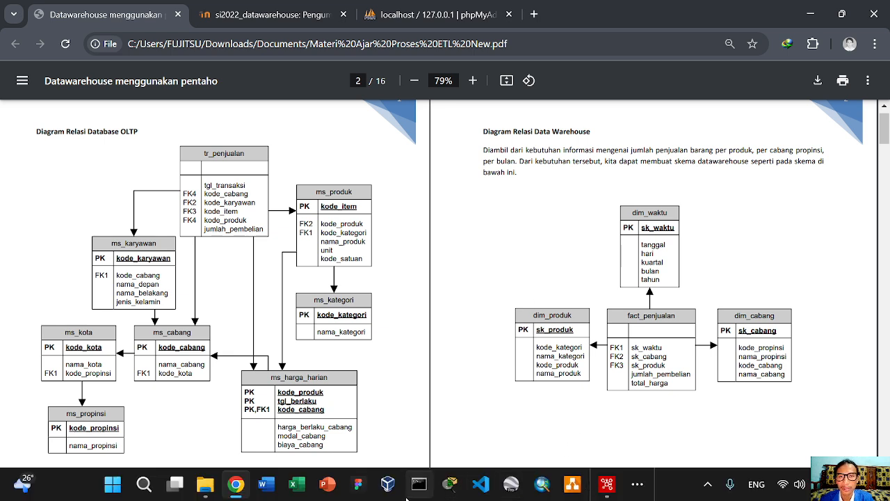
click(606, 484)
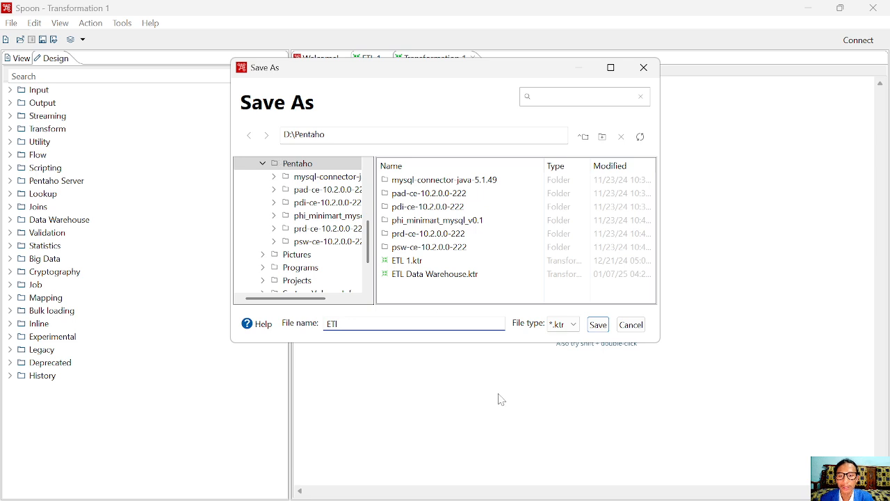
text(ET)
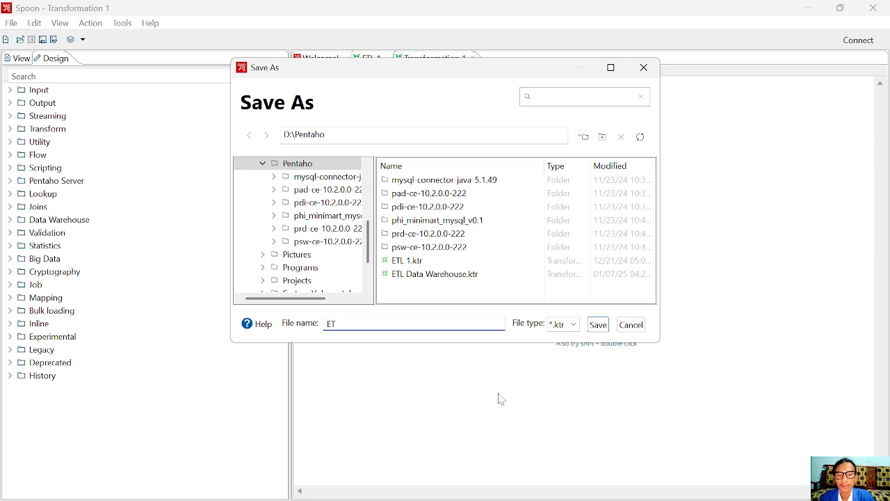
text(L dim_produk)
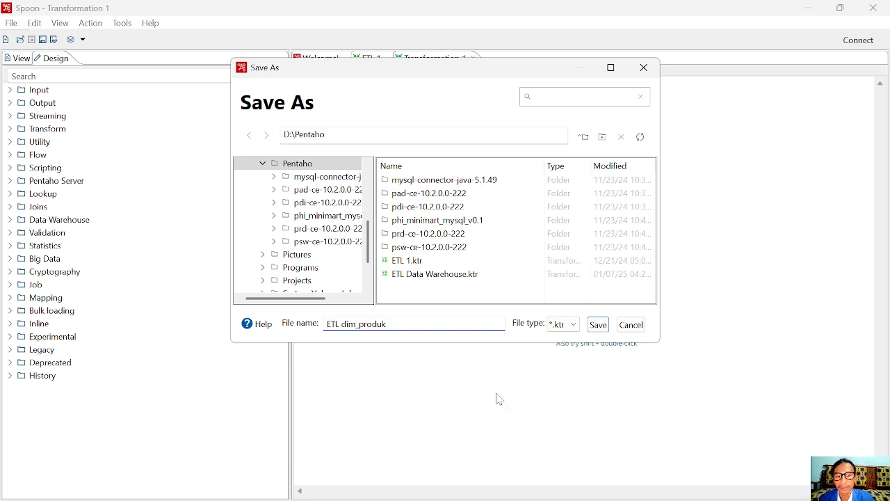
click(597, 324)
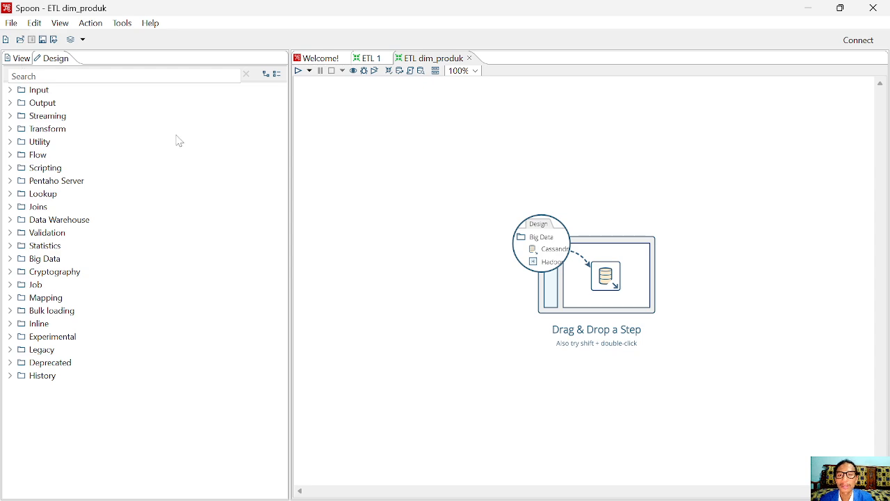
In the View tree, create a new database connection, reopening the blank dialog once
click(20, 62)
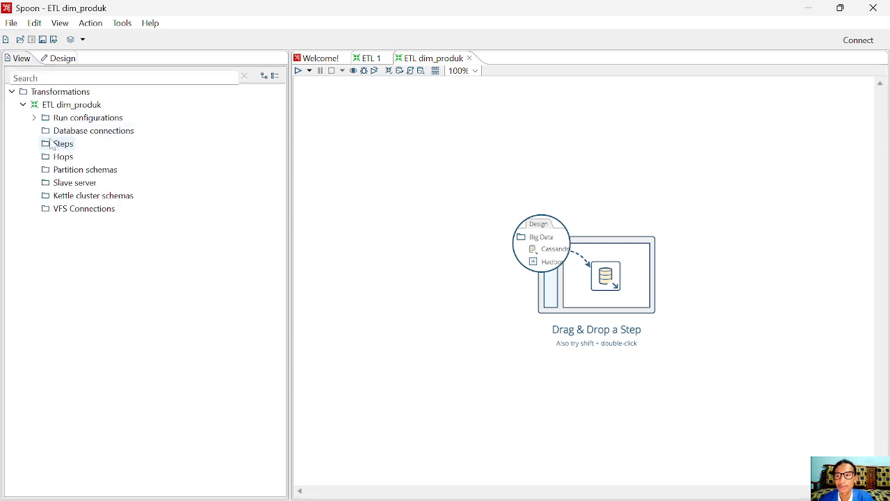
click(104, 138)
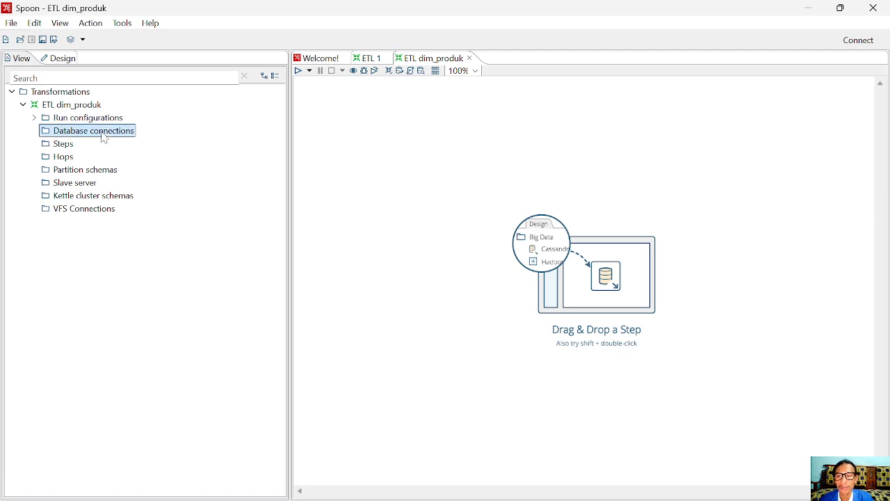
right_click(104, 138)
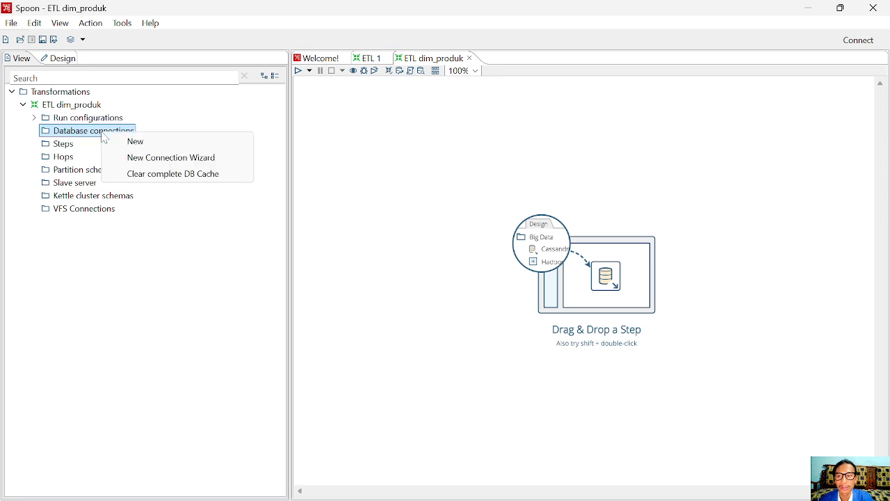
click(147, 147)
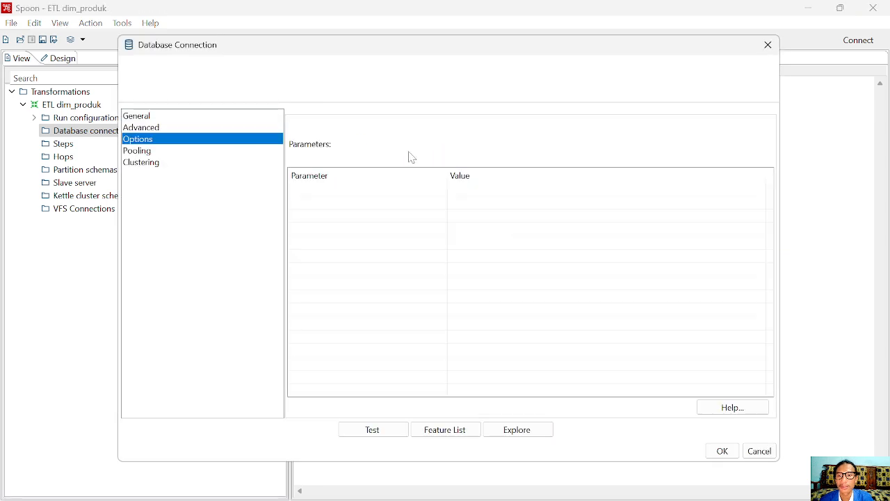
click(768, 45)
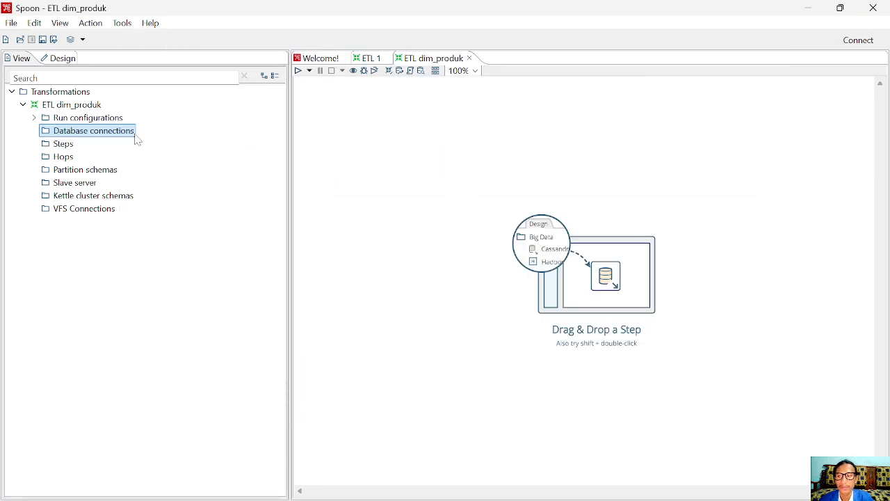
right_click(134, 135)
click(167, 143)
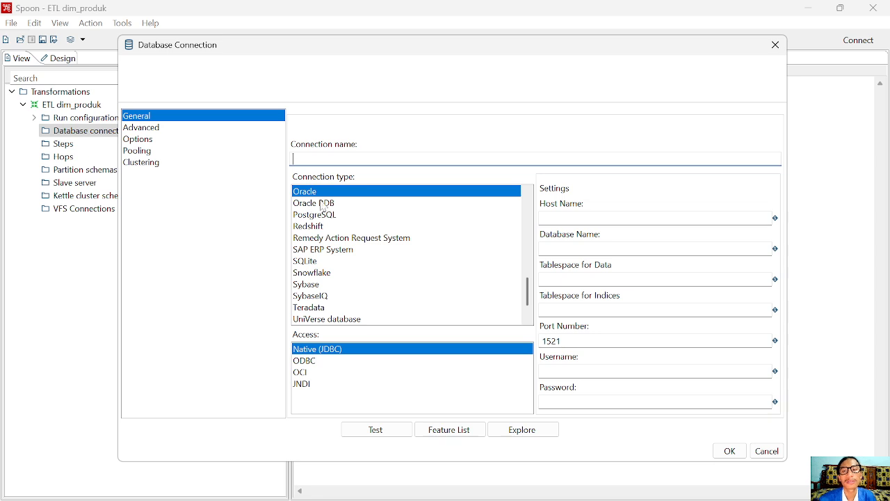
Name the connection 'koneksi' and bring Chrome to the front
text(k)
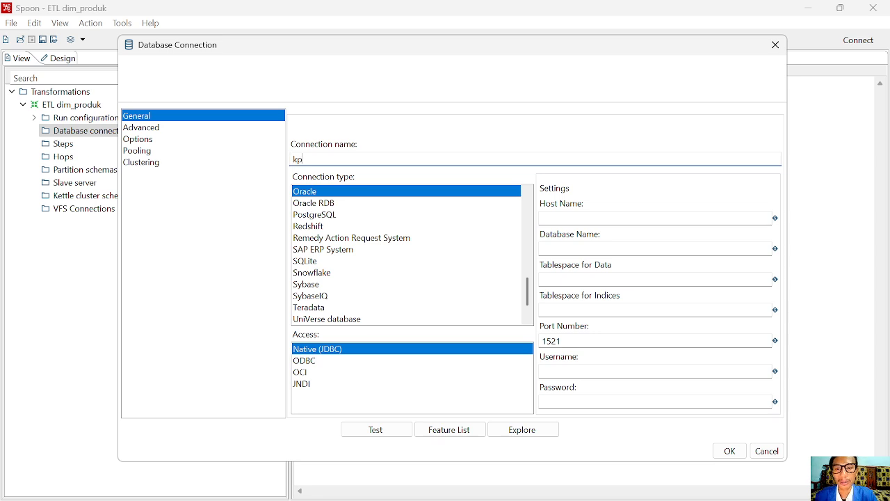
text(o)
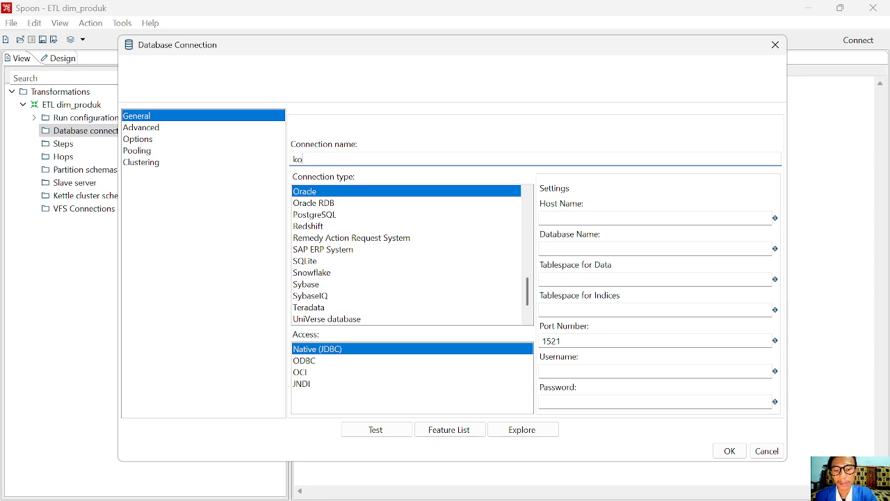
text(neksi)
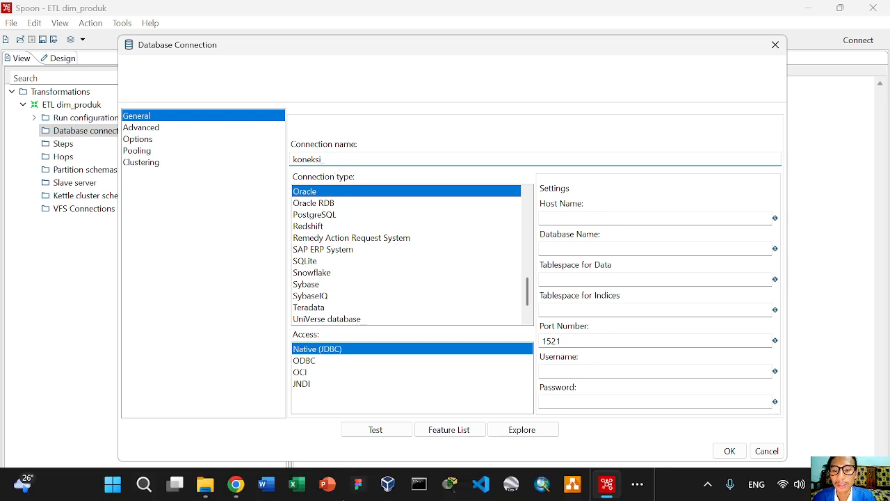
click(240, 482)
Check the Moodle and phpMyAdmin pages, then resume extending the connection name in Spoon
click(271, 14)
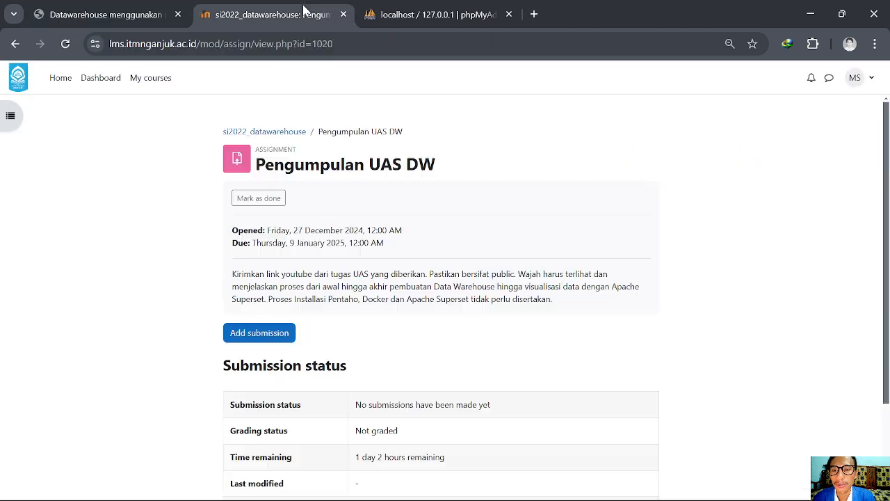
click(479, 7)
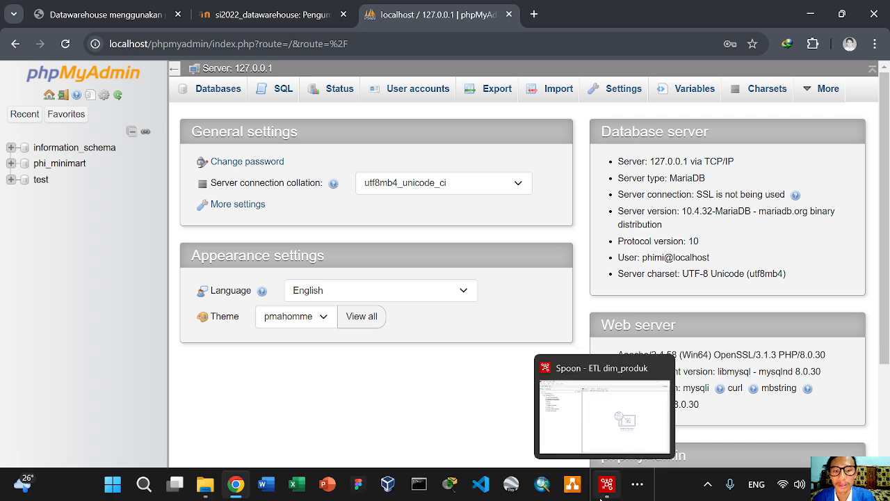
click(606, 484)
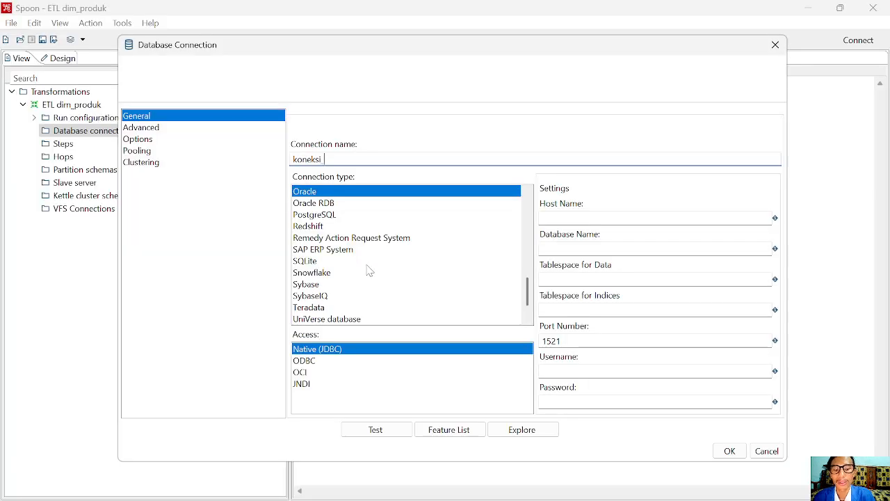
text(p)
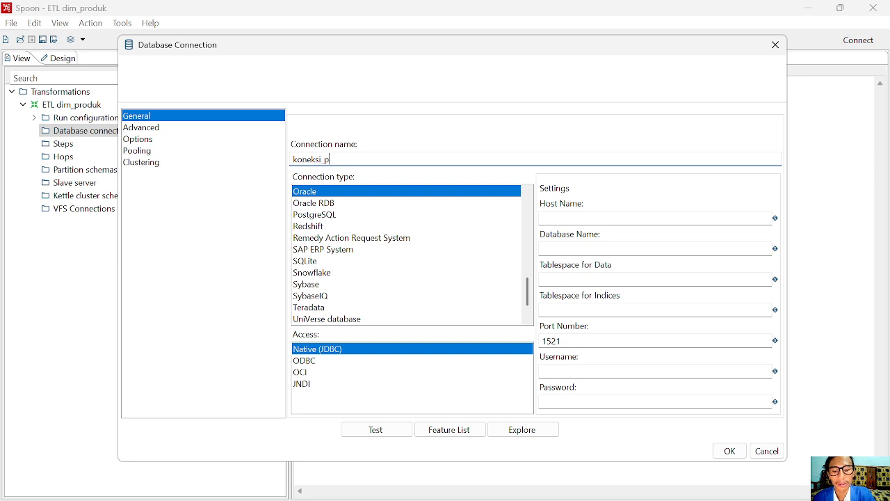
text(ihimi)
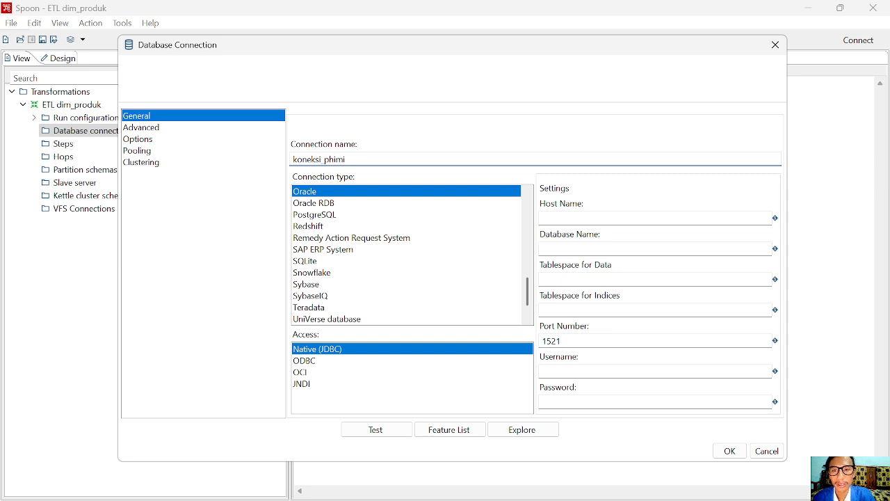
Correct the connection name to 'koneksi_phi_minimart'
key(BackSpace)
key(BackSpace)
text(_minima)
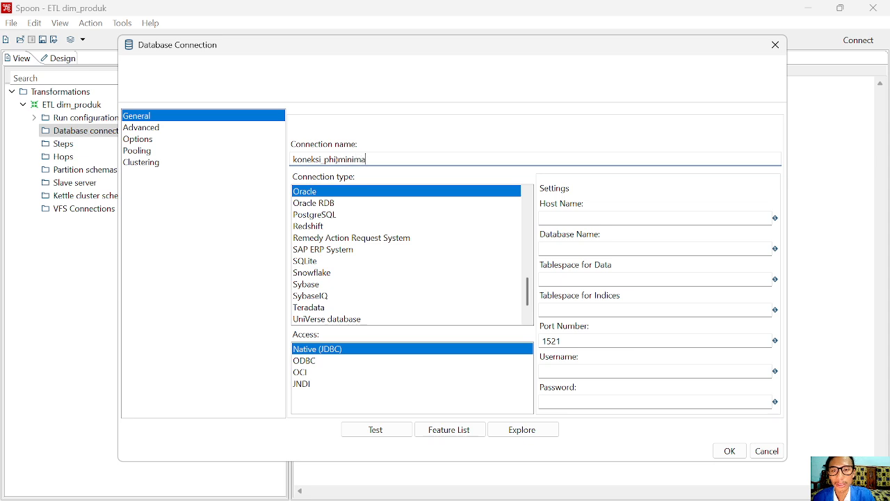
key(BackSpace)
key(BackSpace)
key(BackSpace)
key(BackSpace)
key(BackSpace)
key(BackSpace)
key(BackSpace)
text(_)
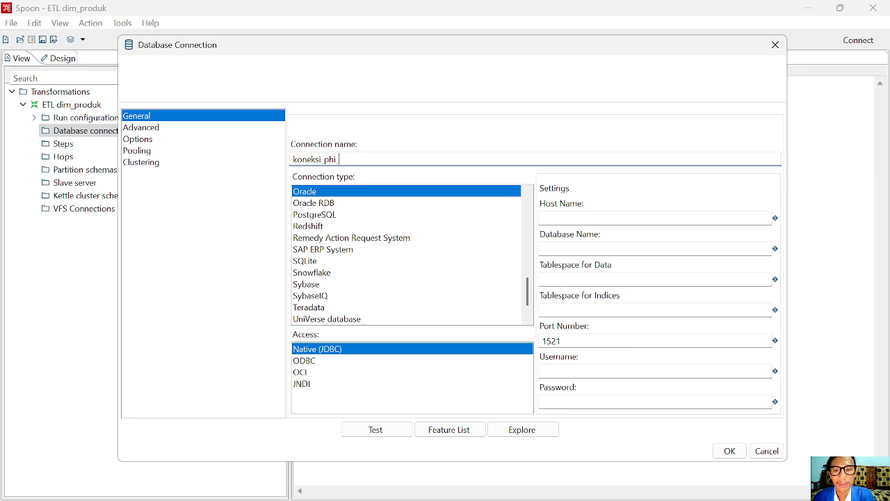
text(minima)
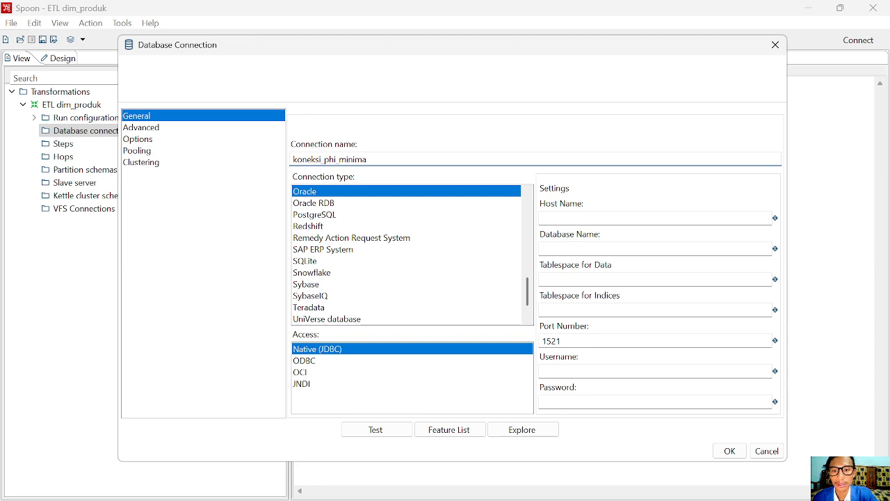
text(rt)
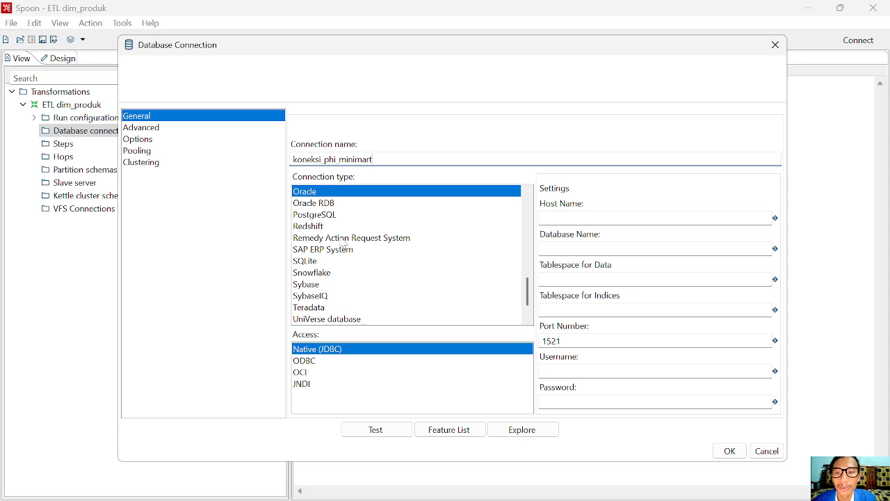
scroll(332, 246, down, 1)
scroll(330, 264, up, 4)
Set the connection to MySQL with host localhost and database phi_minimart
click(315, 251)
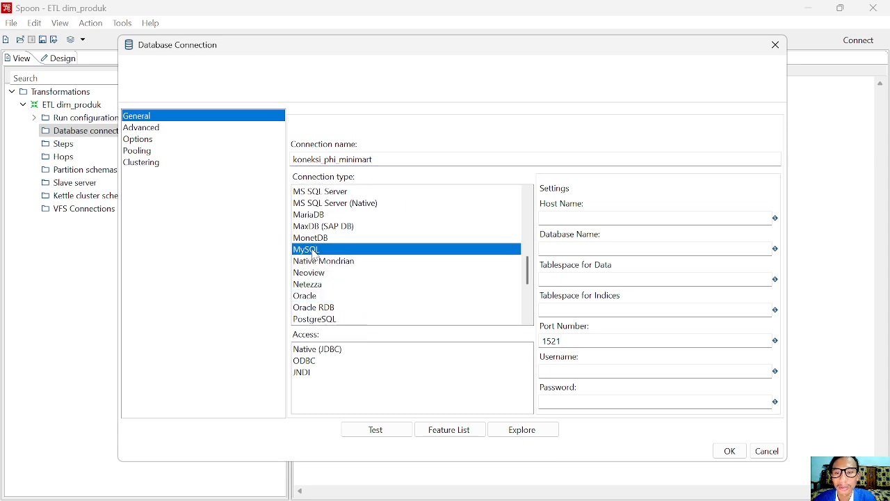
click(563, 218)
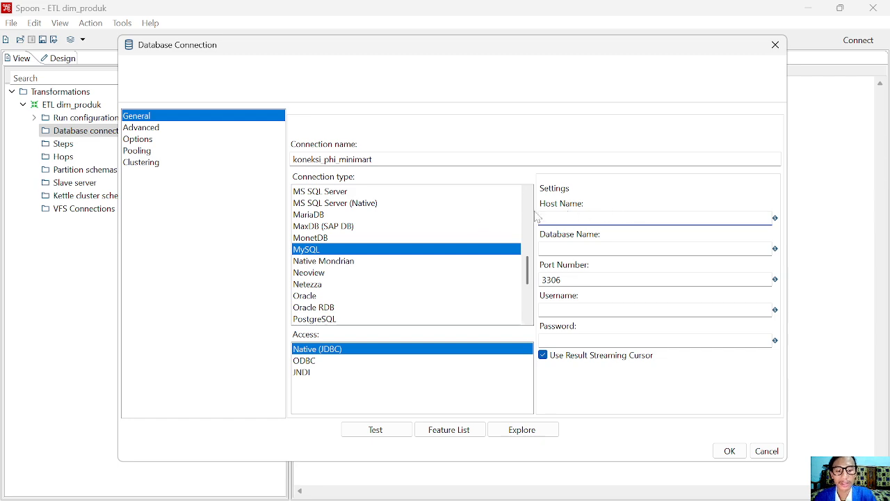
text(localhost)
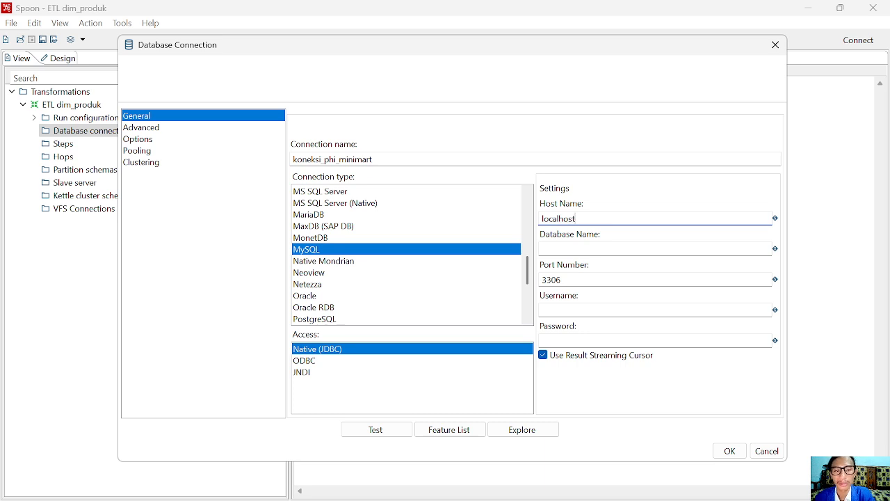
key(Tab)
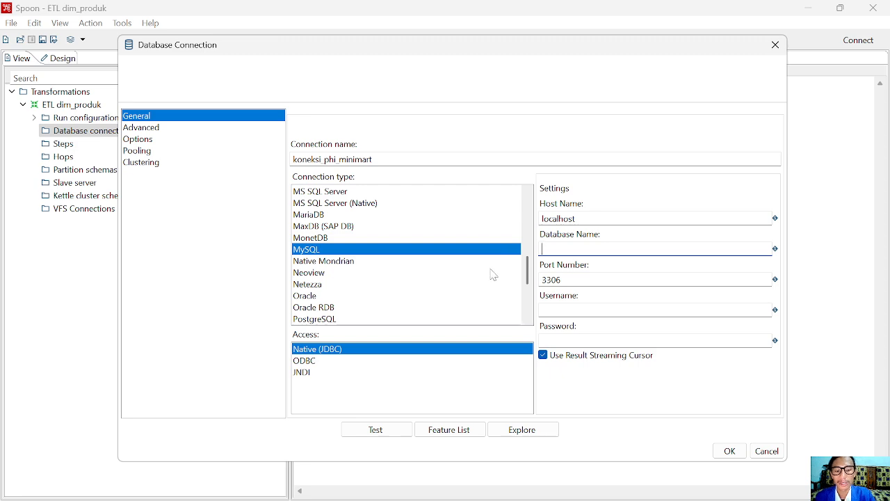
text(phi_miimart)
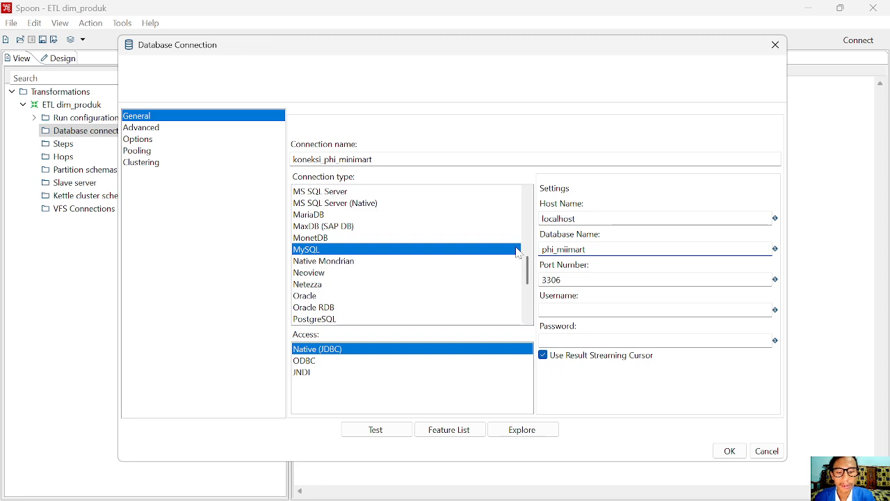
text(n)
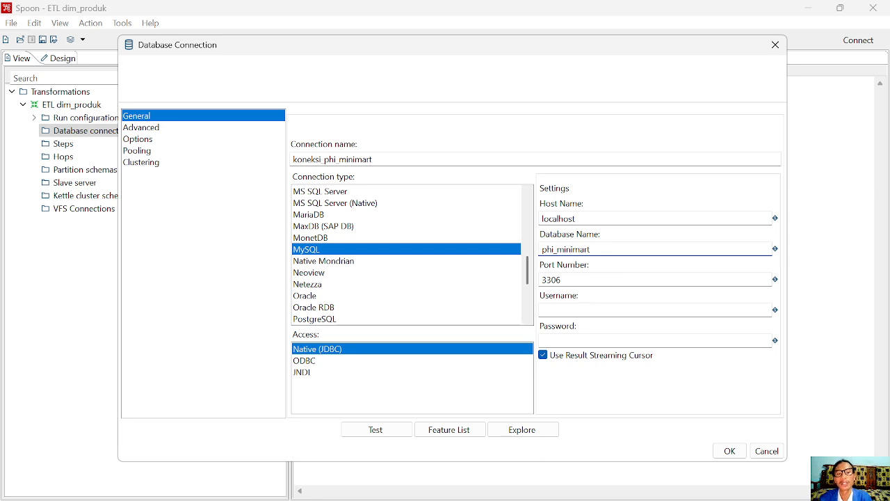
click(581, 310)
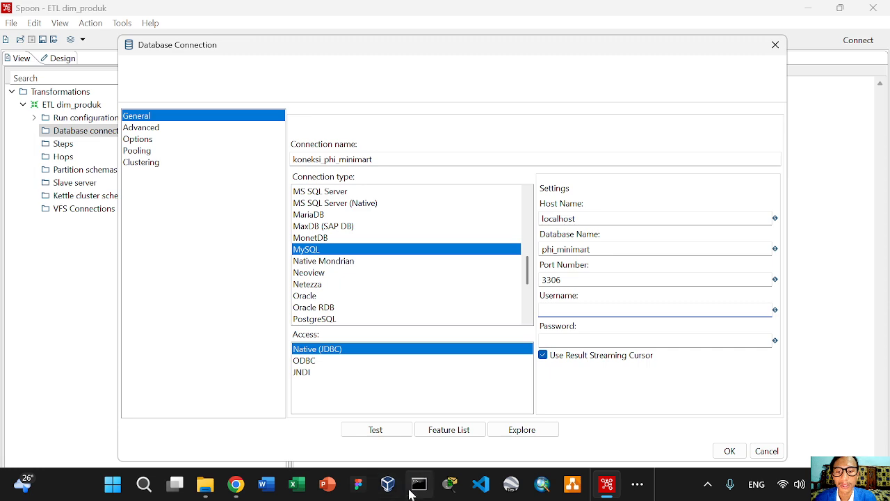
In phpMyAdmin, log back in as root and review the user accounts list before returning to Spoon
mouse_move(300, 499)
mouse_move(252, 496)
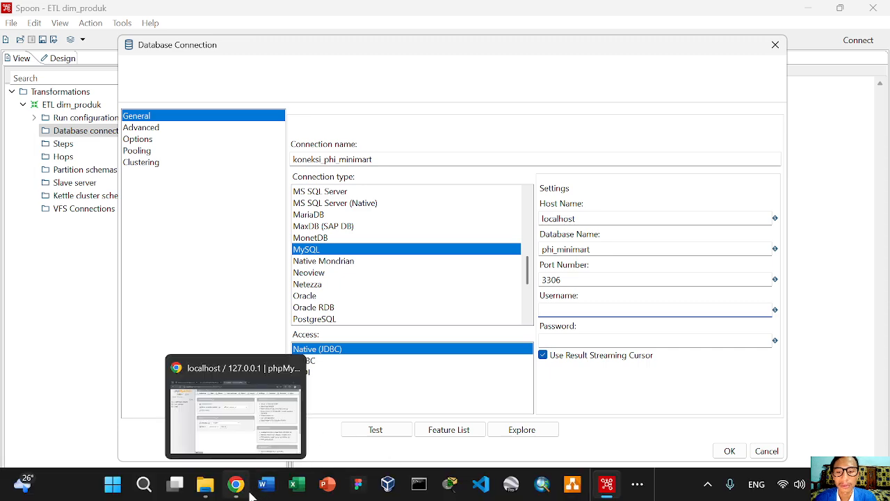
click(240, 446)
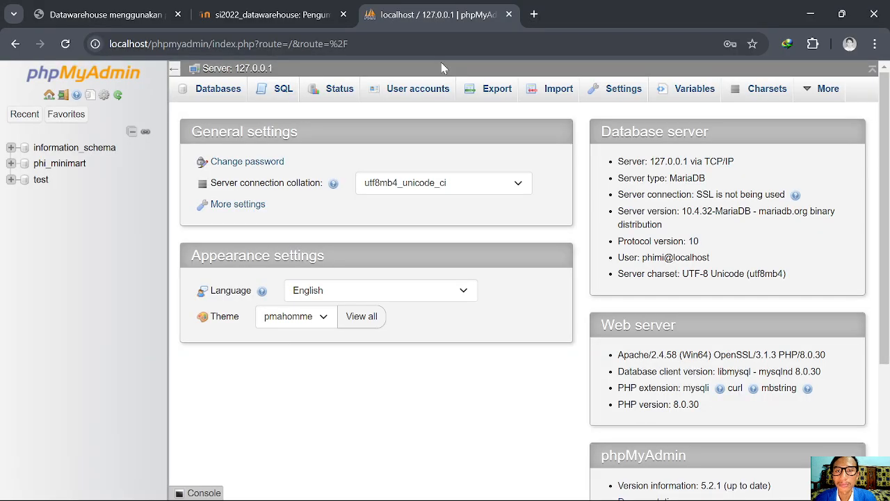
click(389, 96)
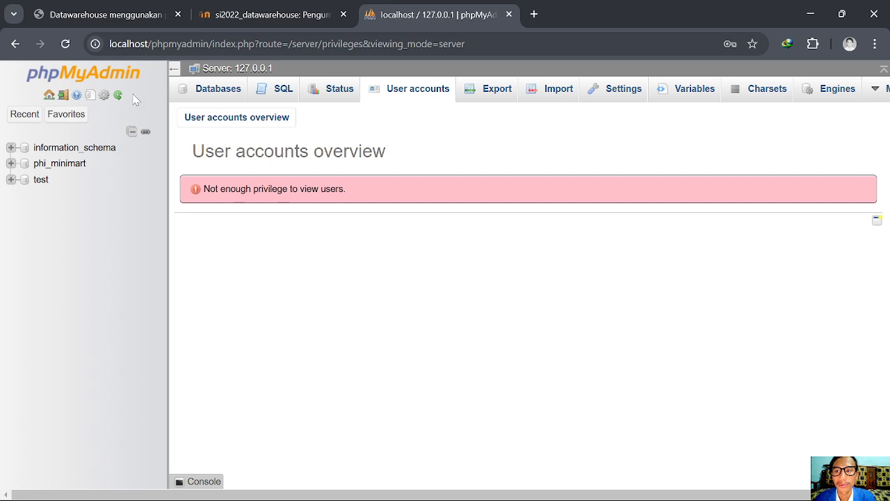
click(62, 96)
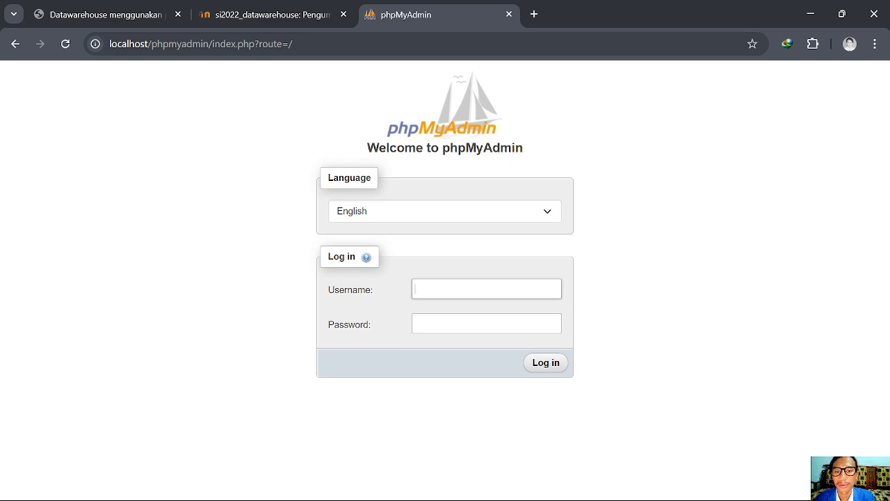
click(480, 289)
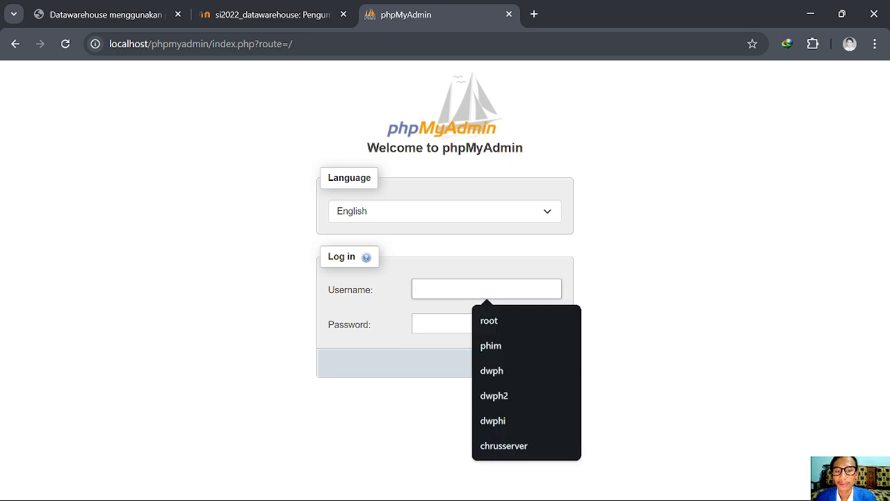
click(478, 320)
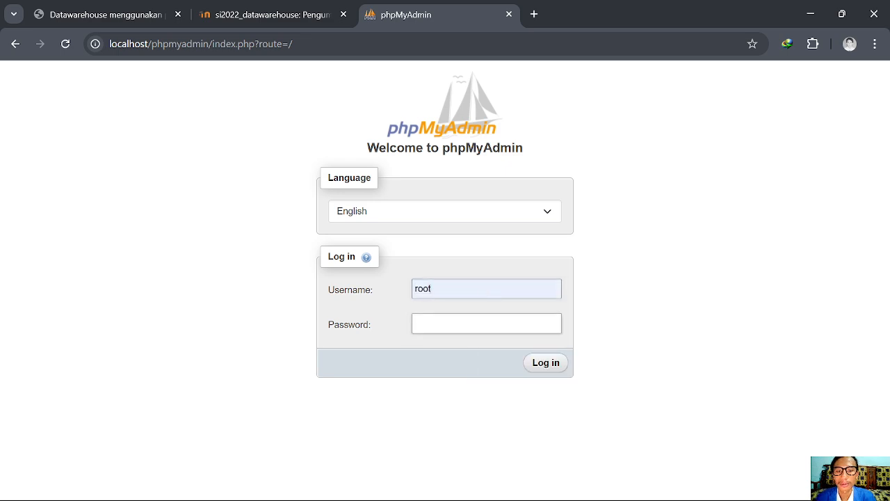
click(553, 365)
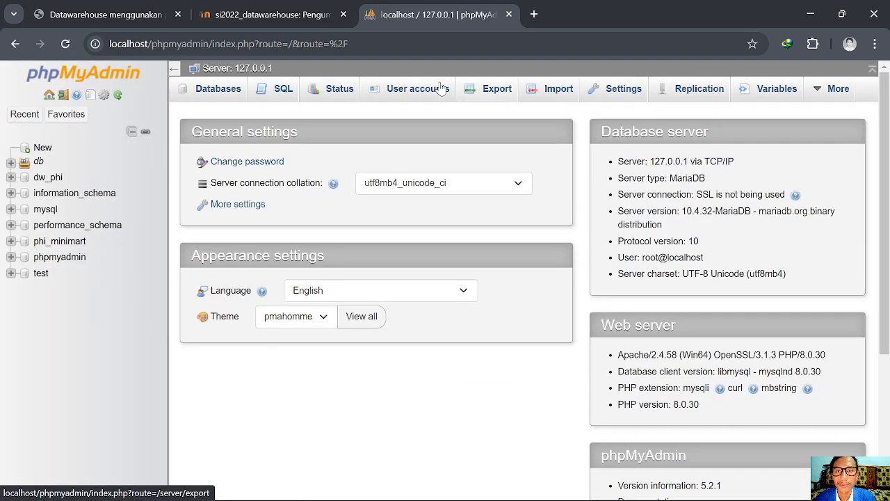
click(422, 90)
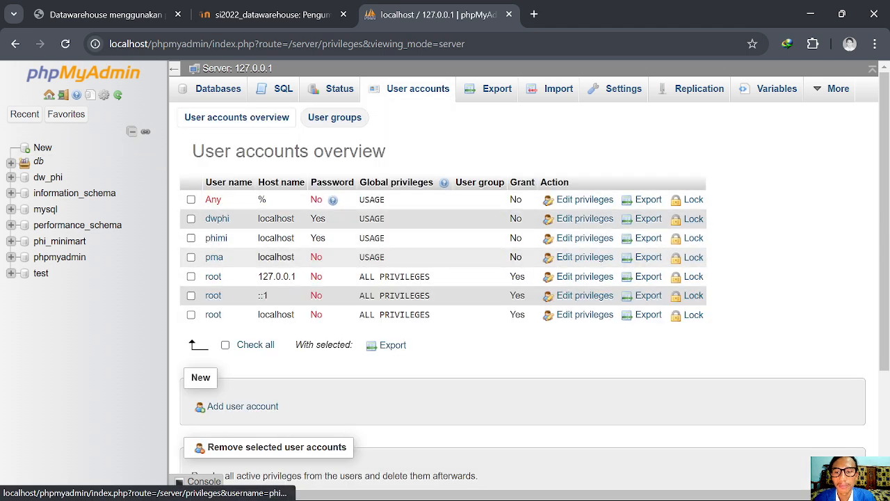
click(607, 485)
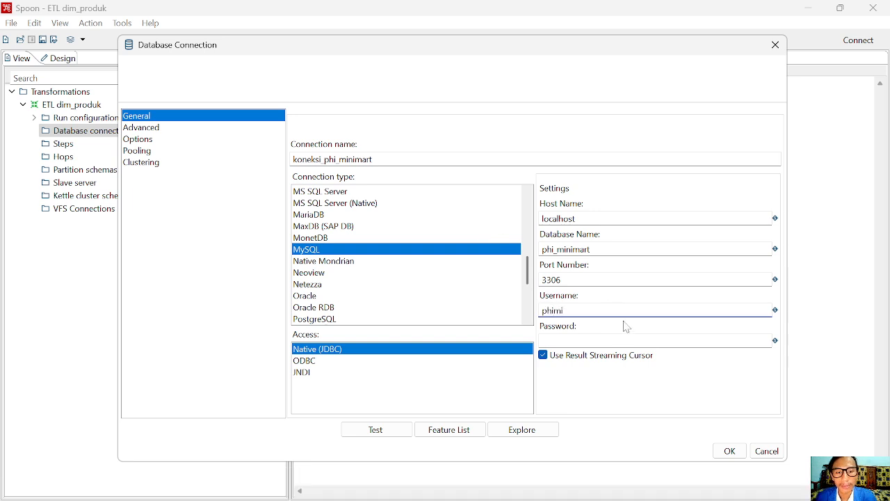
Enter the password, test koneksi_phi_minimart successfully, and save the connection
click(565, 341)
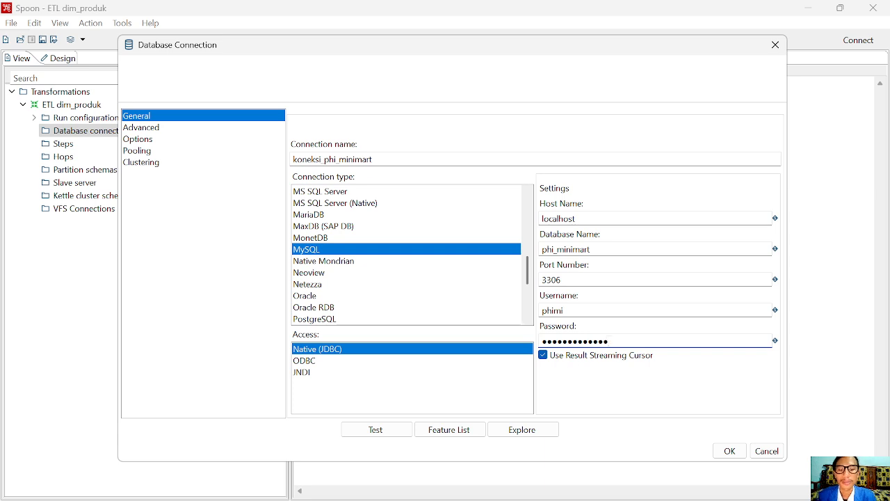
click(386, 434)
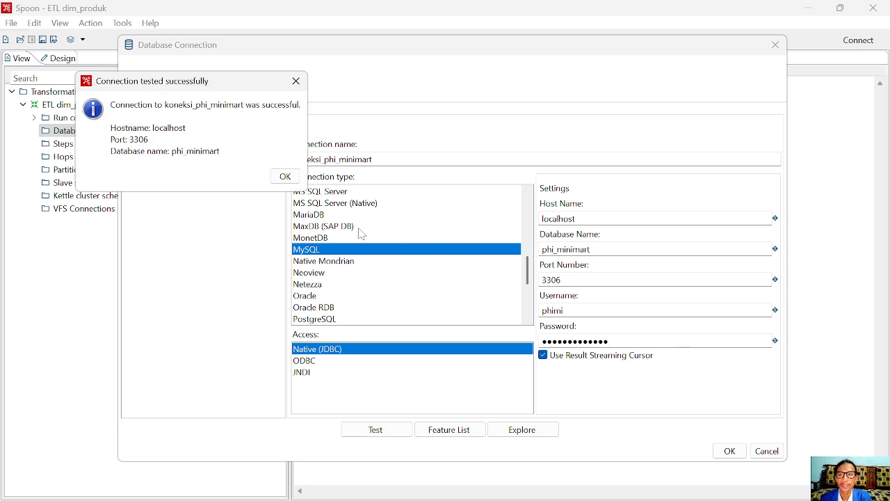
click(284, 177)
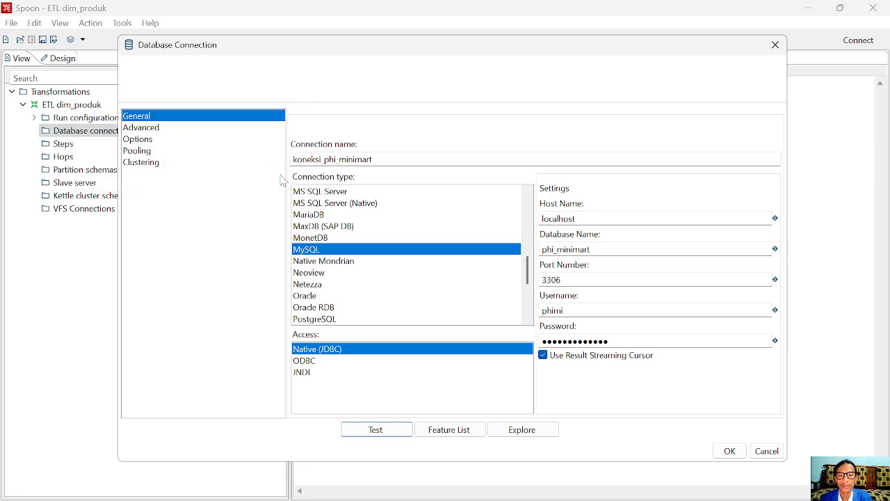
click(730, 451)
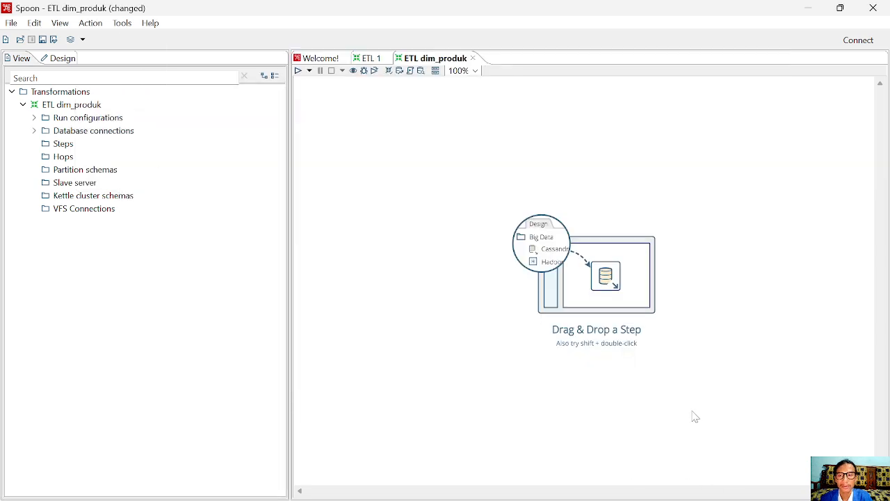
Create a new database connection from the View tree's Database connections node, named koneksi_dw
click(33, 131)
right_click(88, 132)
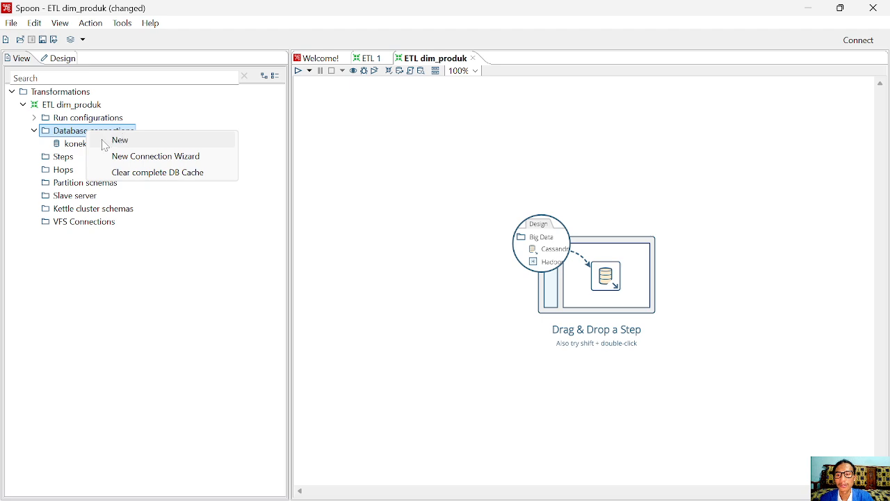
click(108, 142)
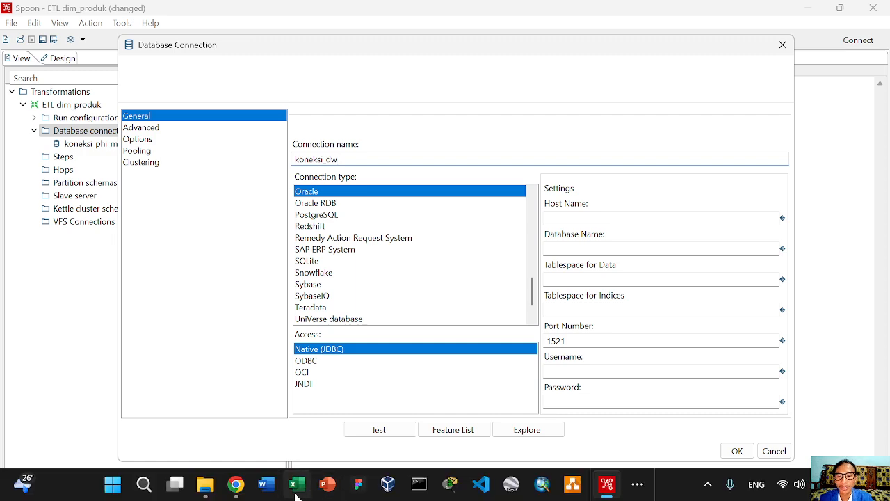
click(239, 487)
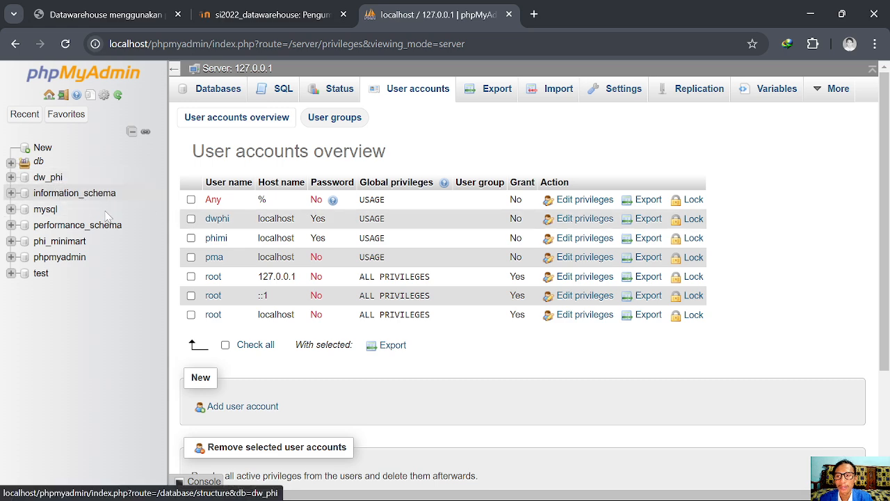
key(alt+Tab)
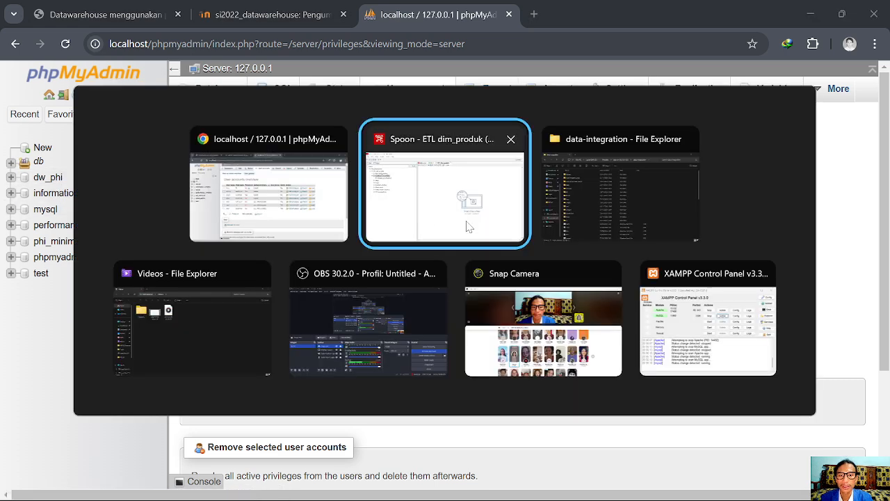
click(486, 210)
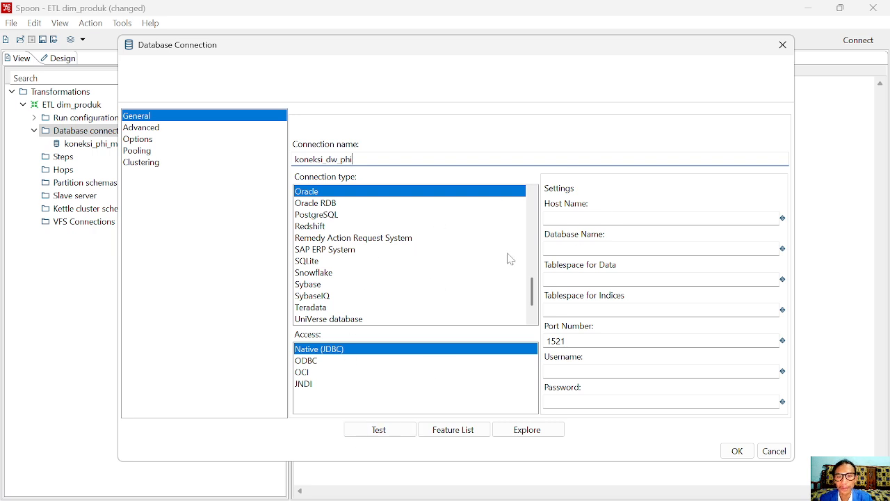
Check the user accounts in phpMyAdmin, then set the connection type to MySQL
scroll(379, 248, up, 3)
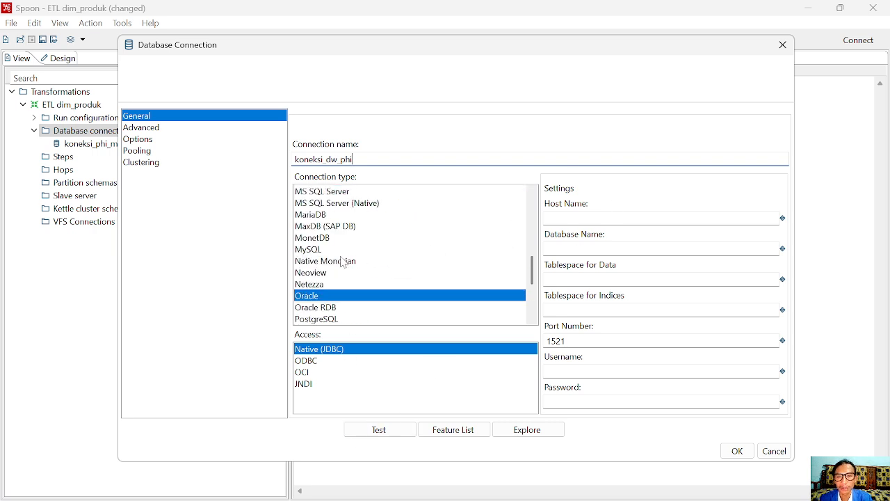
click(242, 491)
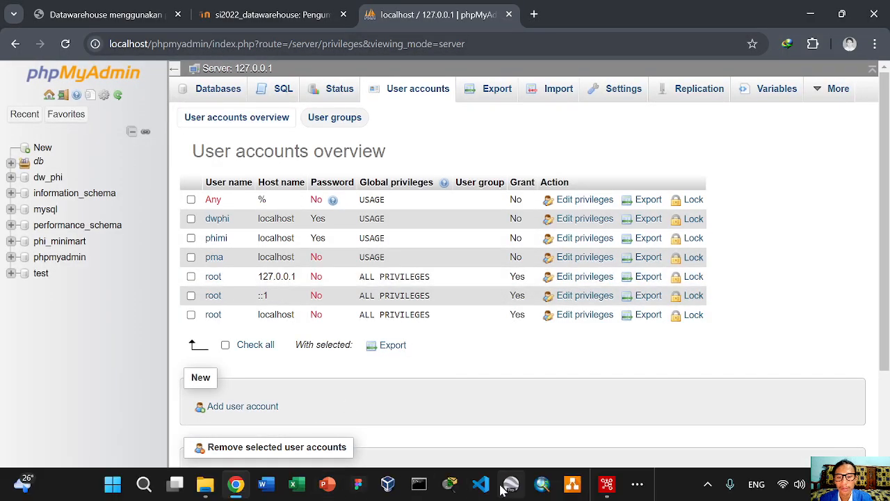
click(606, 484)
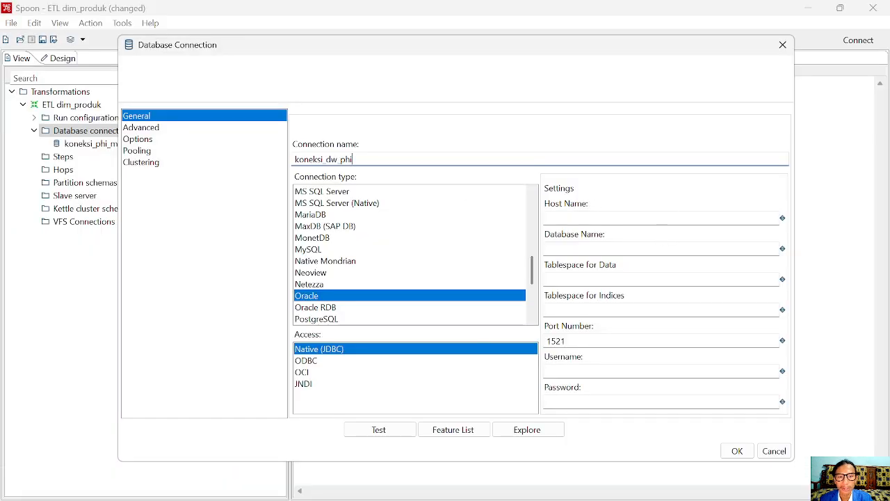
click(661, 219)
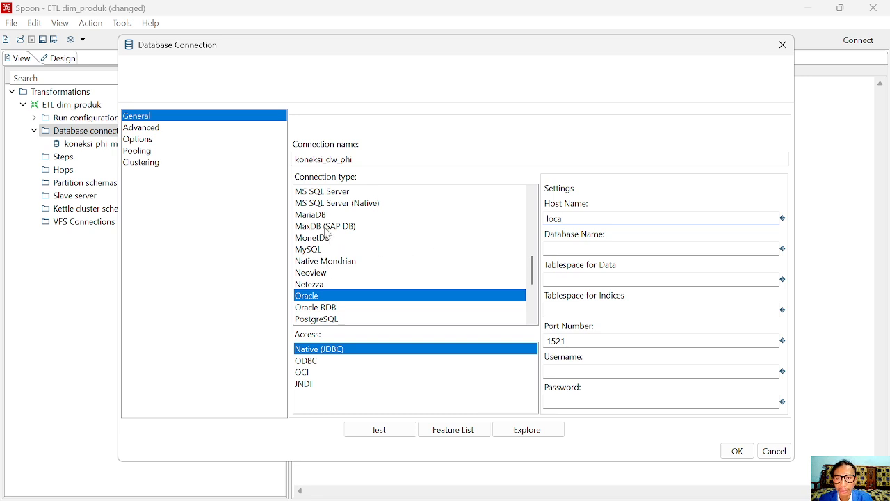
scroll(328, 234, up, 1)
click(319, 285)
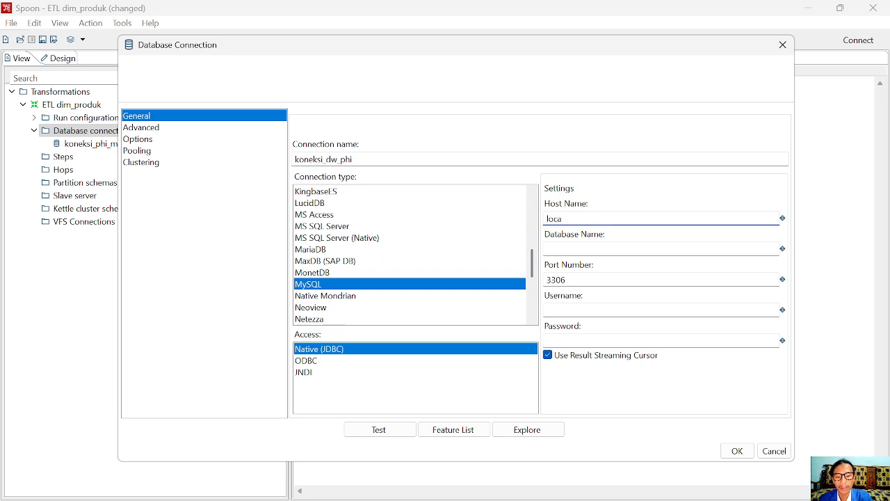
Enter host localhost, port 3306 and database name dw_phi for the connection
text(lhost)
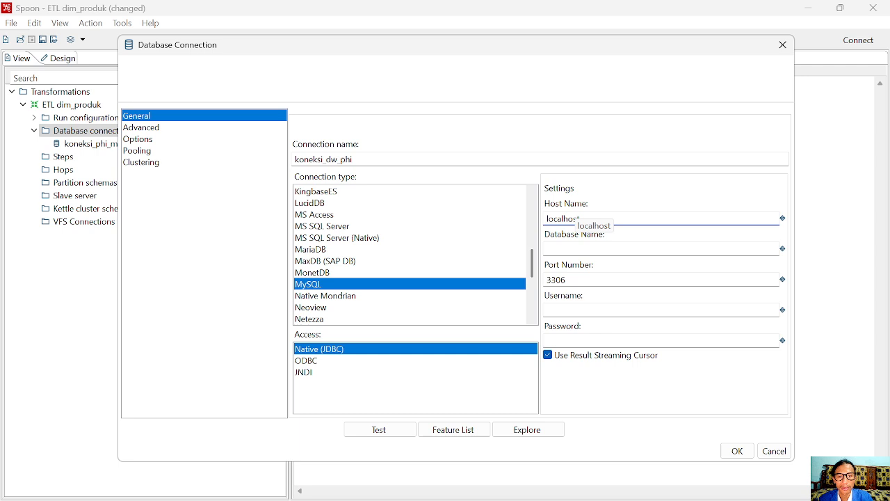
click(575, 249)
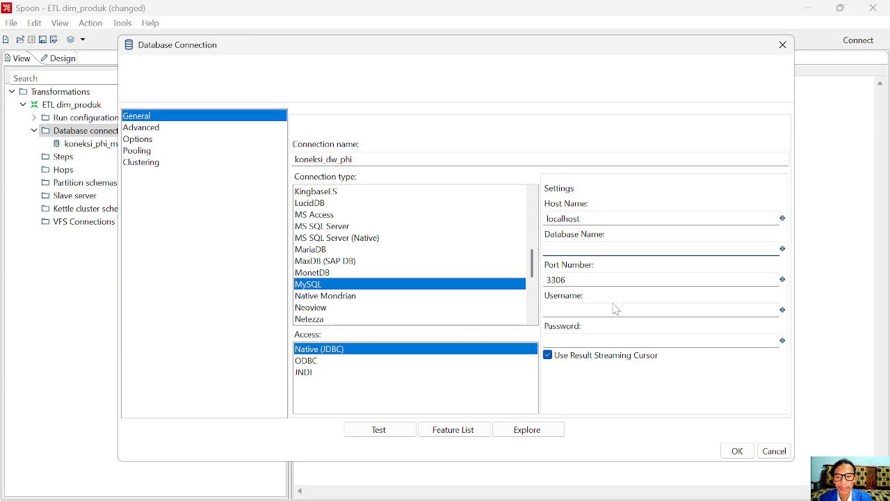
text(dww)
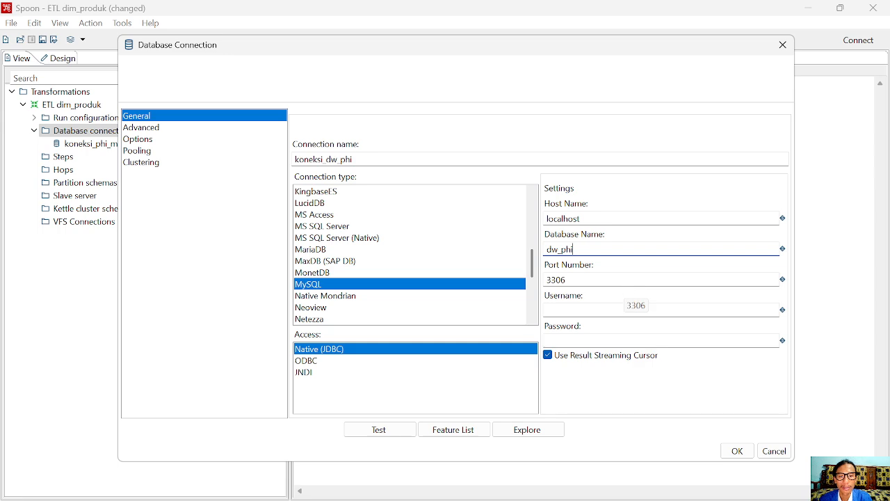
click(581, 306)
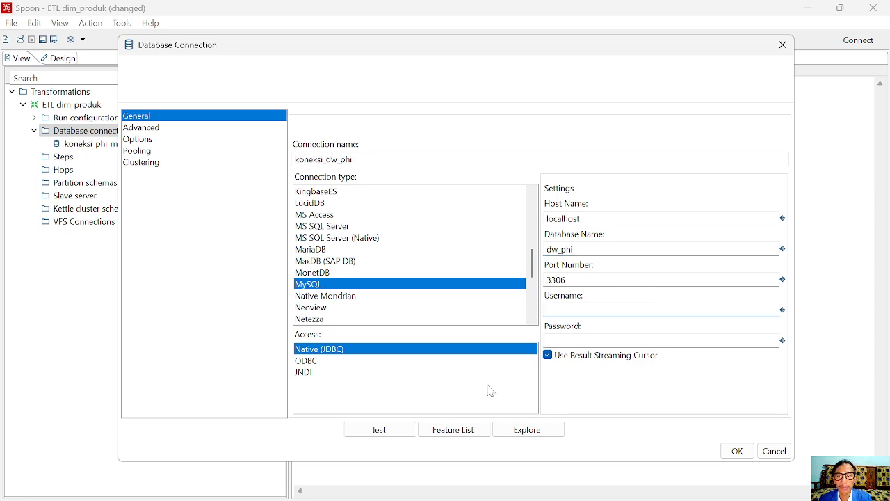
click(236, 484)
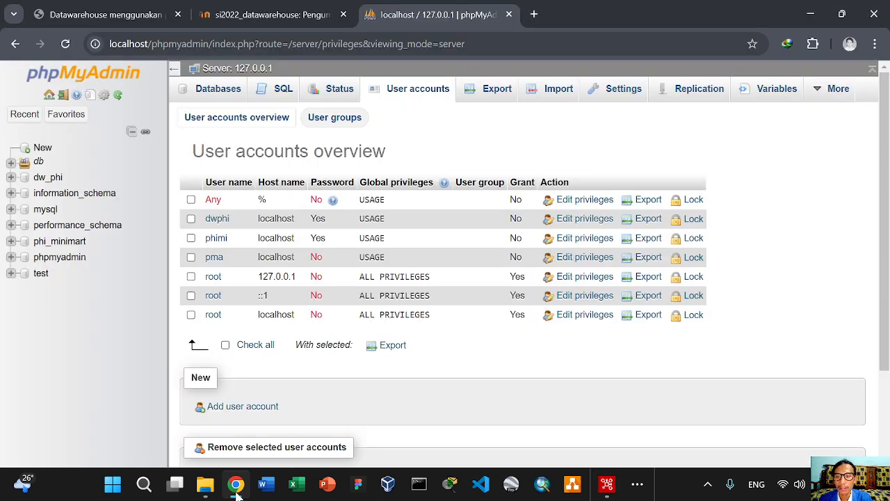
click(237, 484)
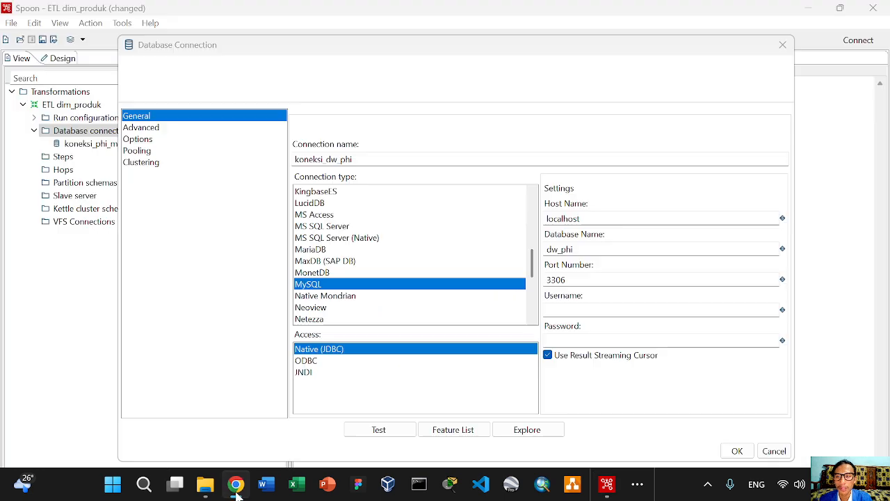
Enter the database user's credentials, test the connection successfully, and save koneksi_dw_phi
text(dwphi)
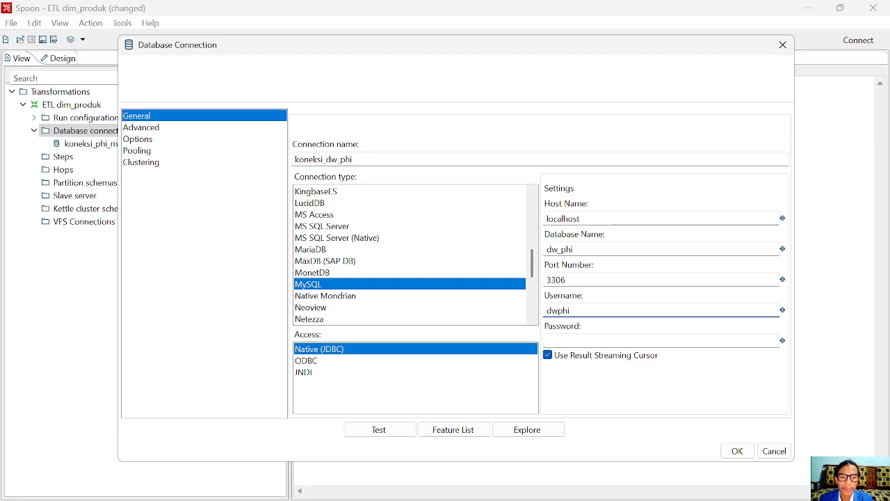
key(Tab)
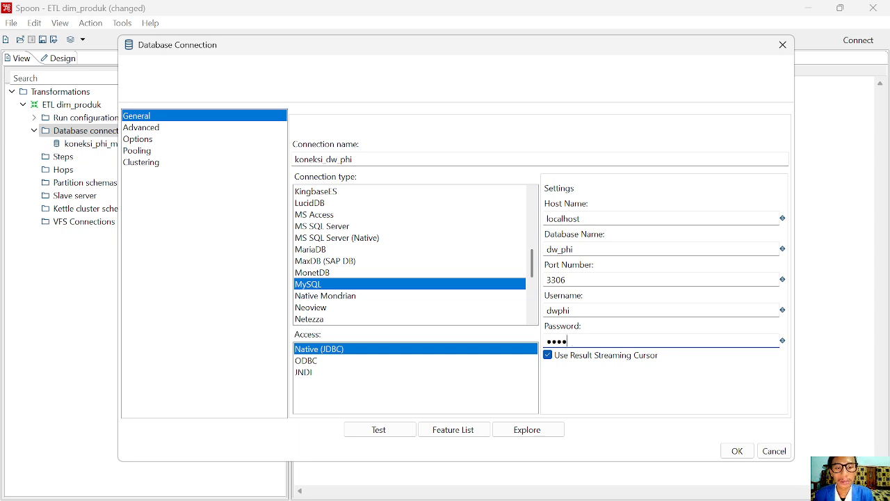
key(BackSpace)
key(BackSpace)
key(BackSpace)
key(BackSpace)
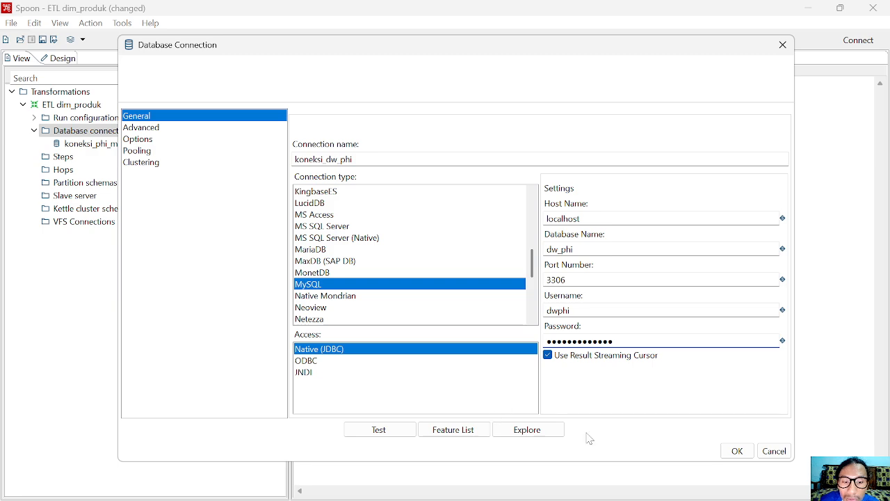
click(386, 432)
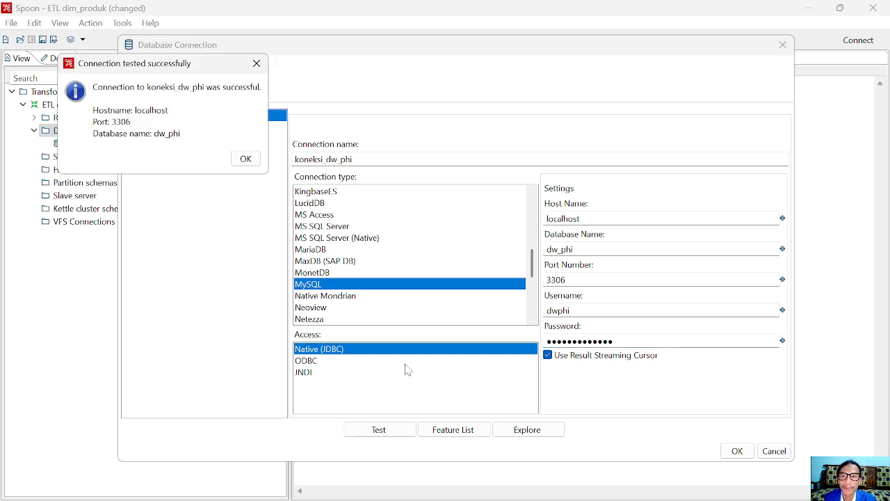
click(247, 165)
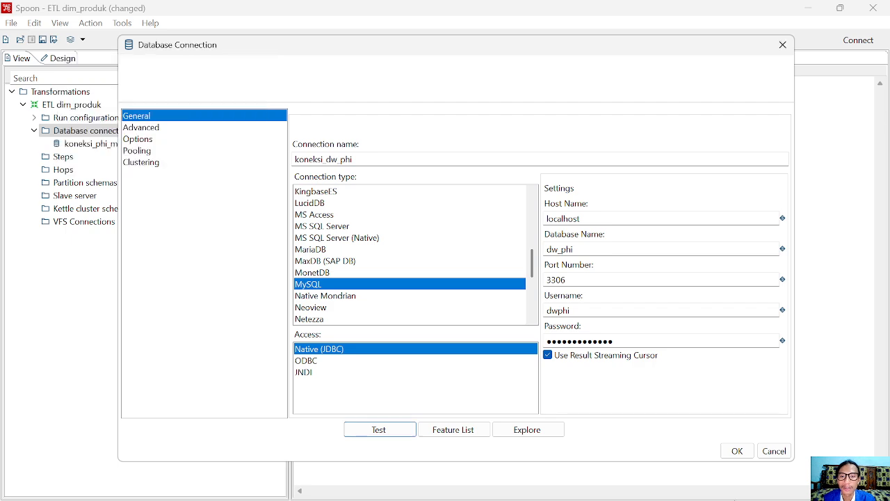
click(734, 452)
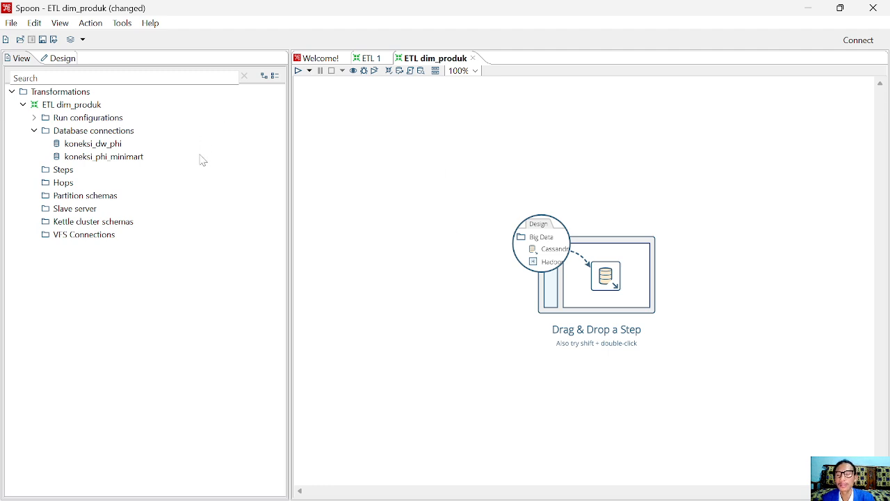
Select the Transformations node in the View tree, then bring up phpMyAdmin's user accounts in Chrome
click(85, 78)
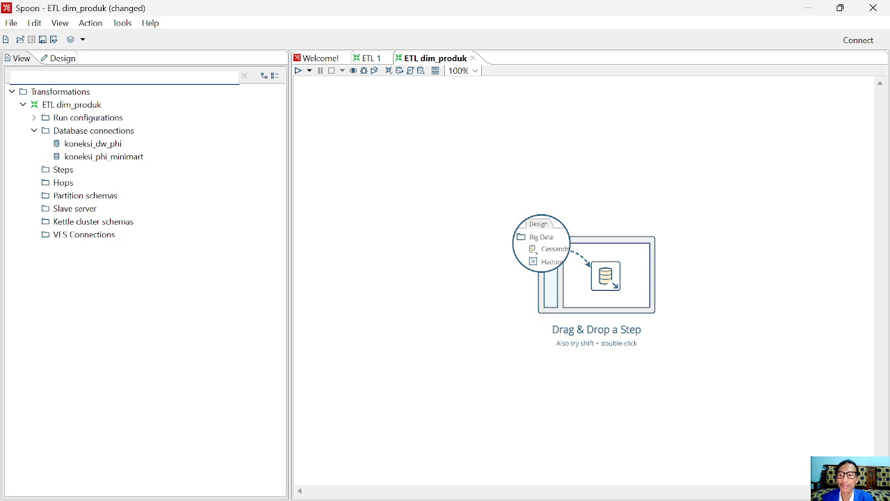
click(64, 93)
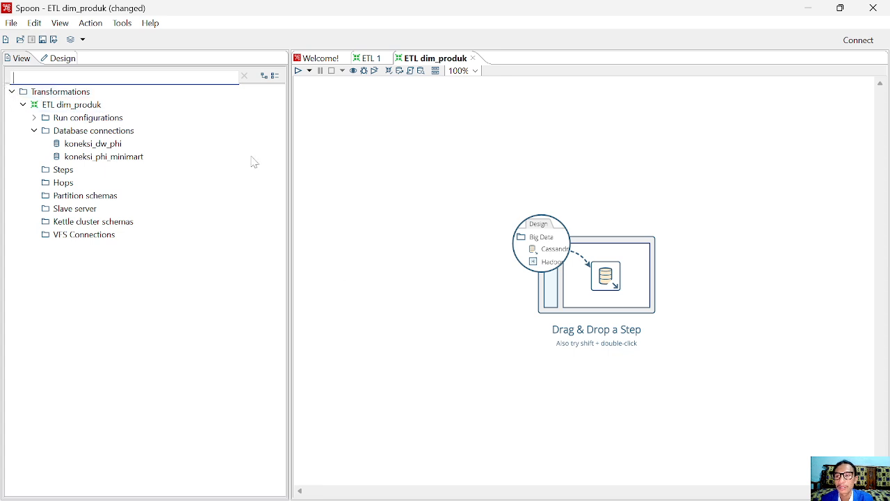
click(235, 483)
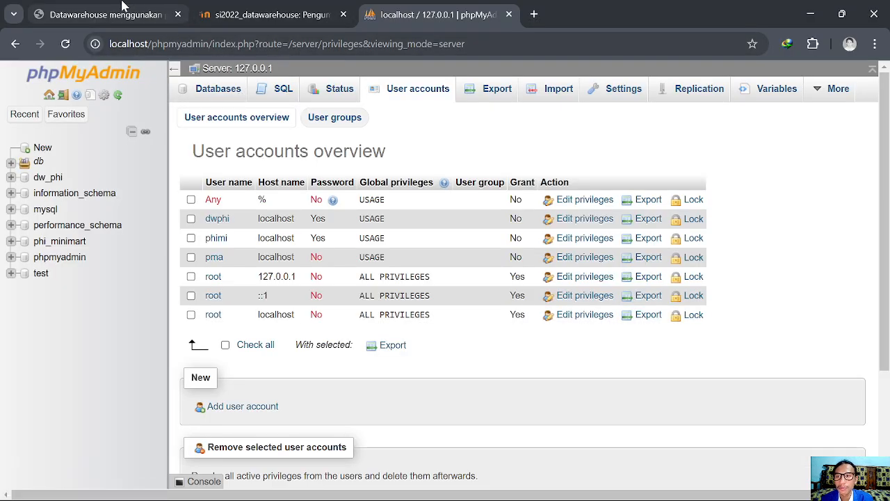
Review the tutorial PDF's page-2 relation diagrams, then return to ETL dim_produk in Spoon
click(240, 8)
click(150, 5)
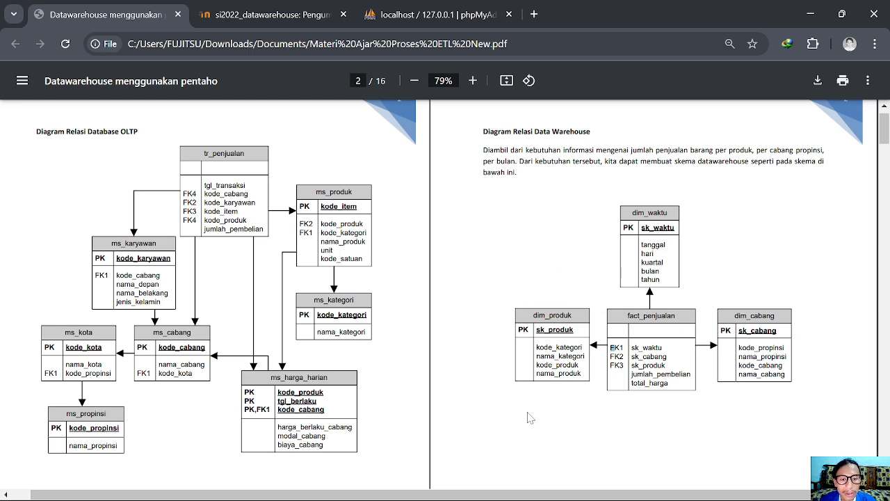
mouse_move(575, 495)
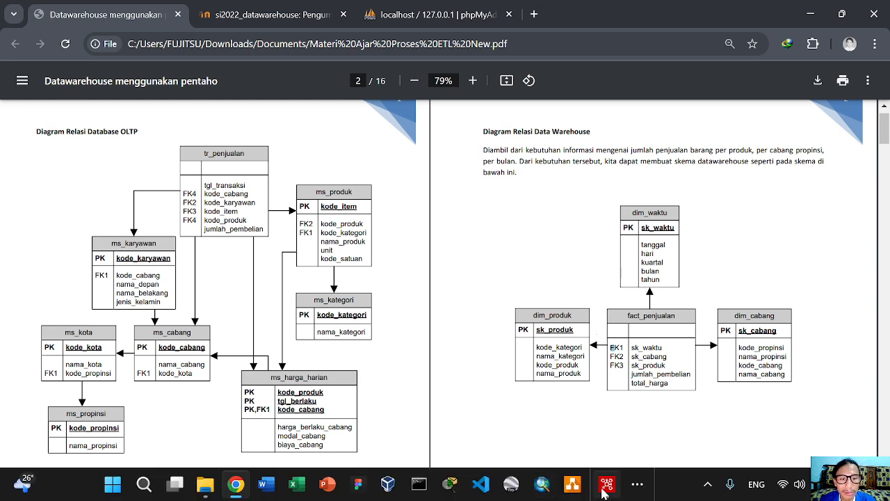
click(604, 491)
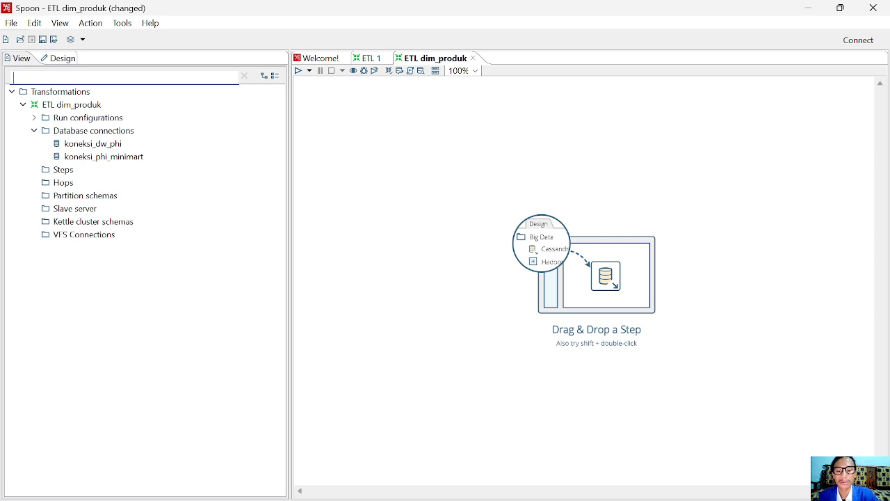
Search 'table' in the Design step list, drop a Table input onto the canvas, then view the PDF
text(table in)
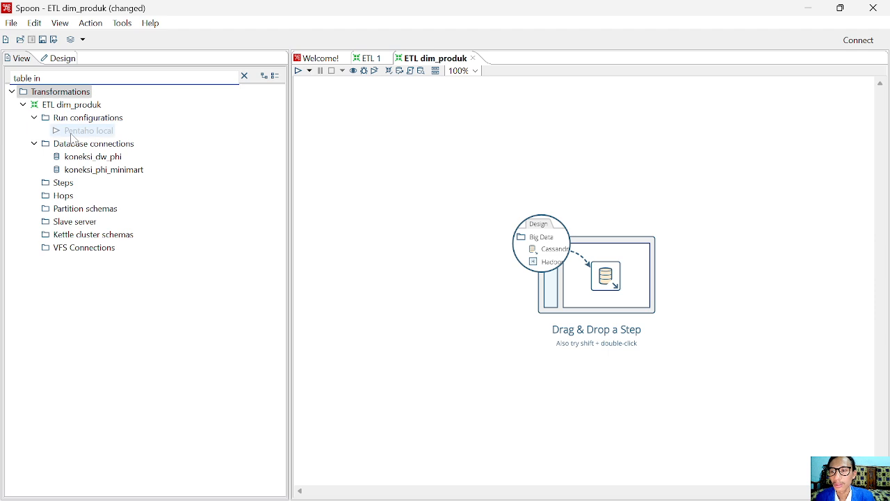
key(BackSpace)
key(BackSpace)
key(BackSpace)
key(BackSpace)
key(BackSpace)
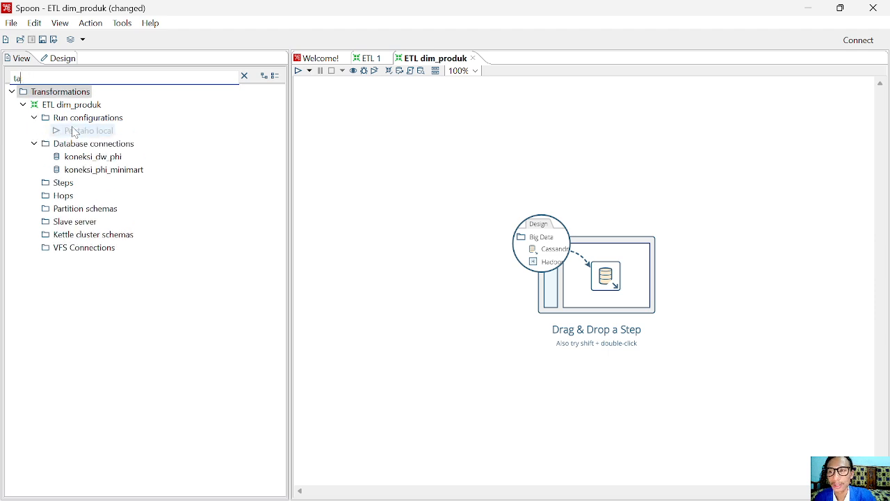
text(ta)
key(BackSpace)
key(BackSpace)
text(t)
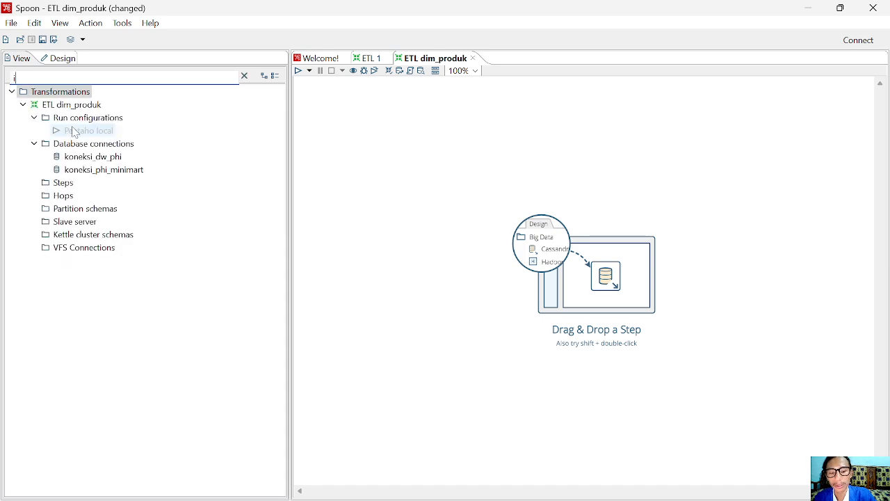
text(npu)
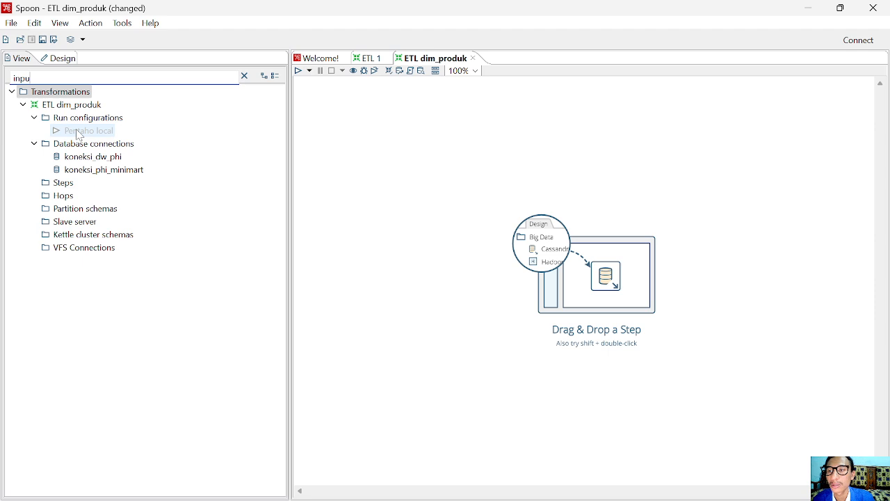
click(54, 59)
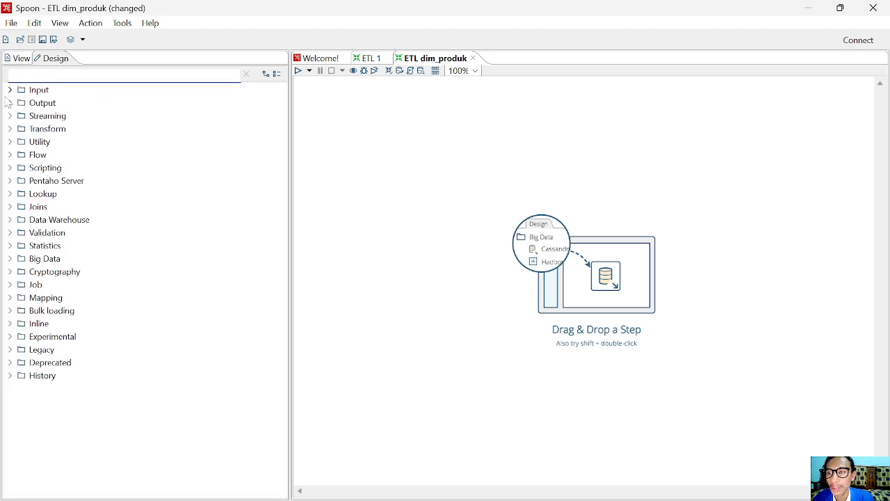
click(9, 90)
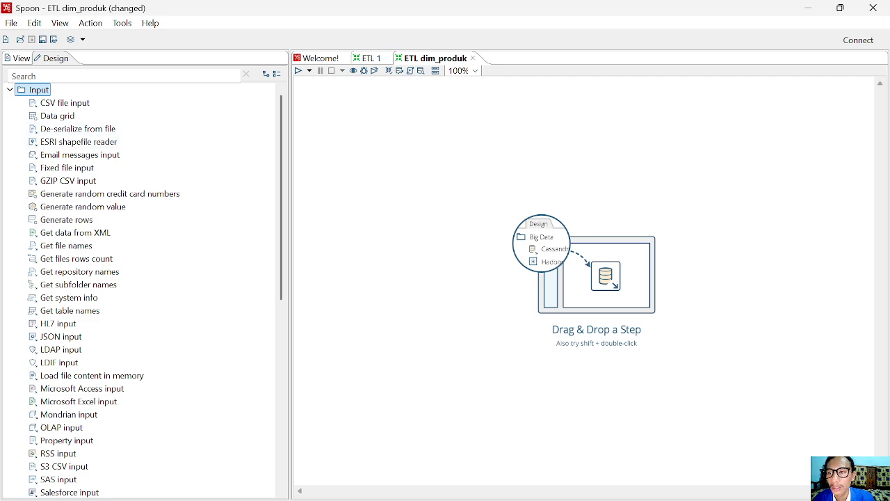
click(50, 76)
text(ta)
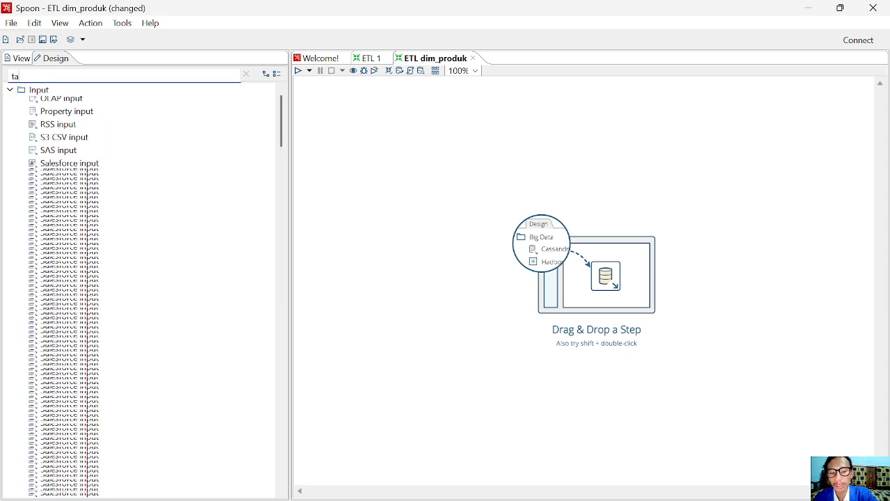
text(ble)
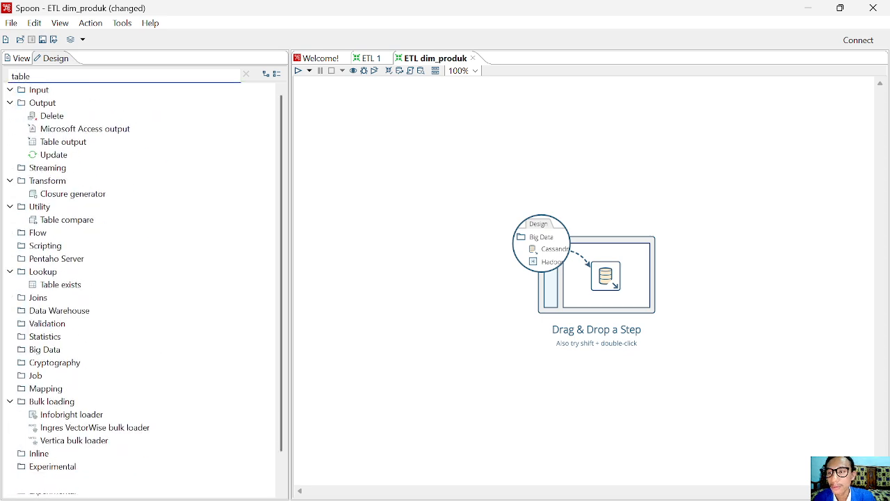
drag(61, 116, 441, 183)
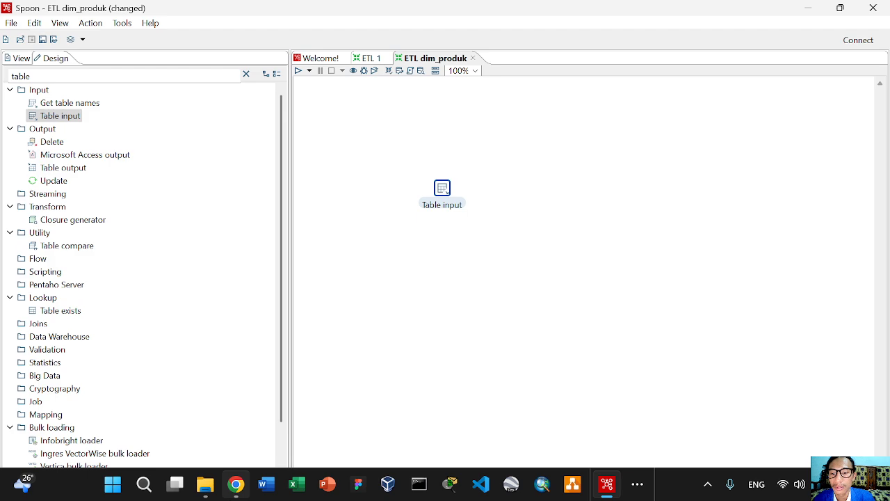
click(236, 484)
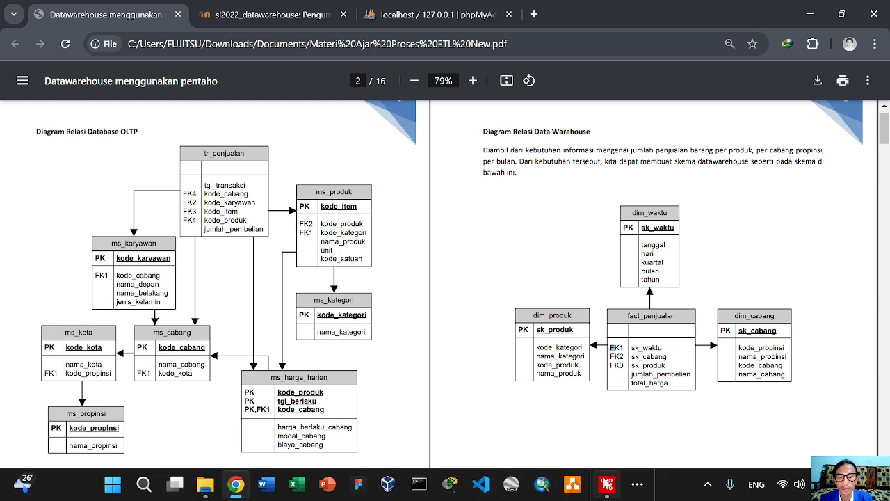
Reposition the Table input step on the canvas and open its settings
click(606, 484)
drag(444, 193, 437, 164)
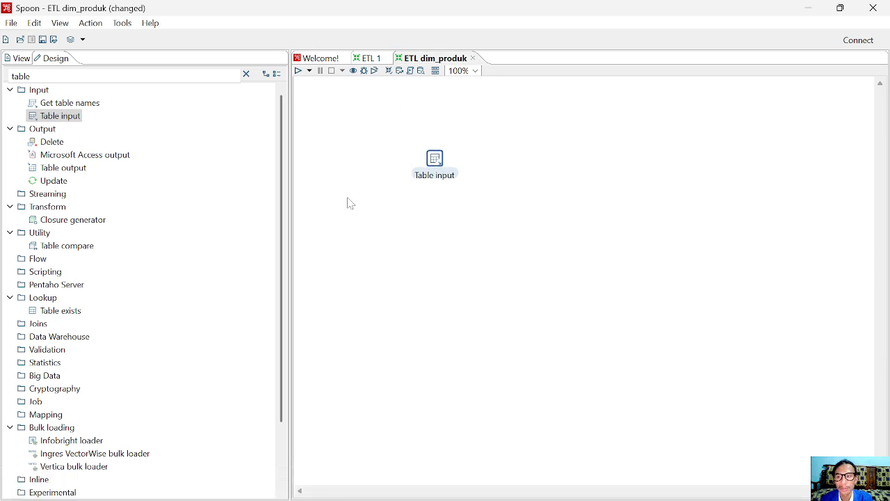
drag(51, 116, 512, 160)
right_click(434, 160)
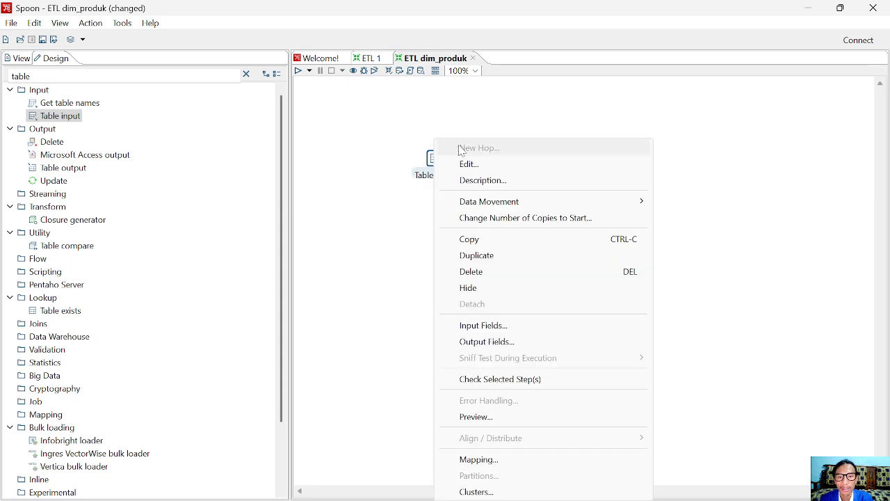
click(461, 163)
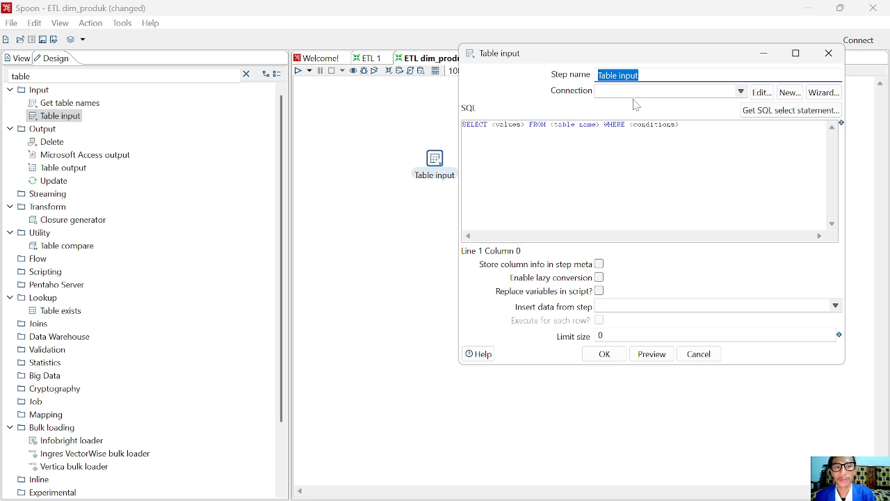
Name the step ms_produk, use koneksi_phi_minimart, and browse its tables to build the query
text(ms)
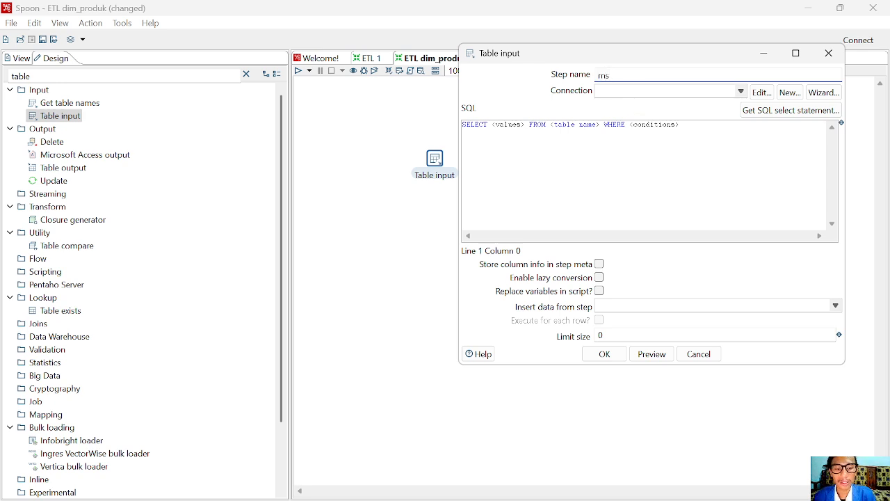
text(_pri)
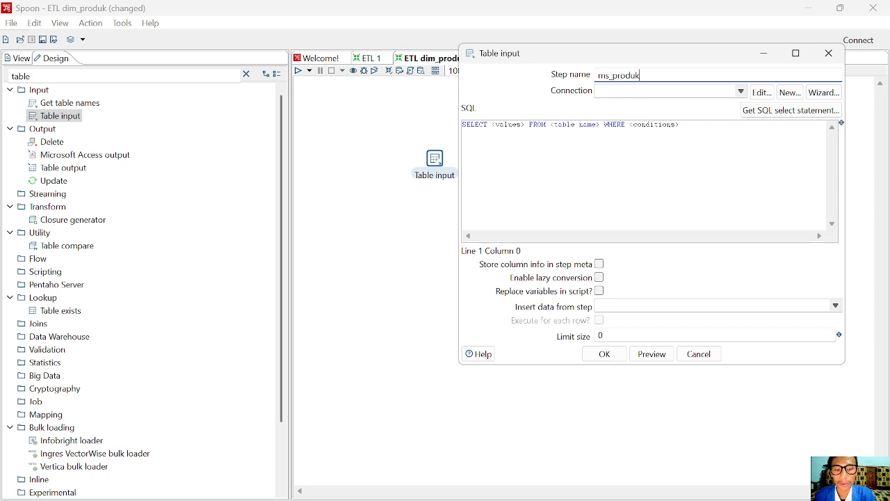
click(631, 92)
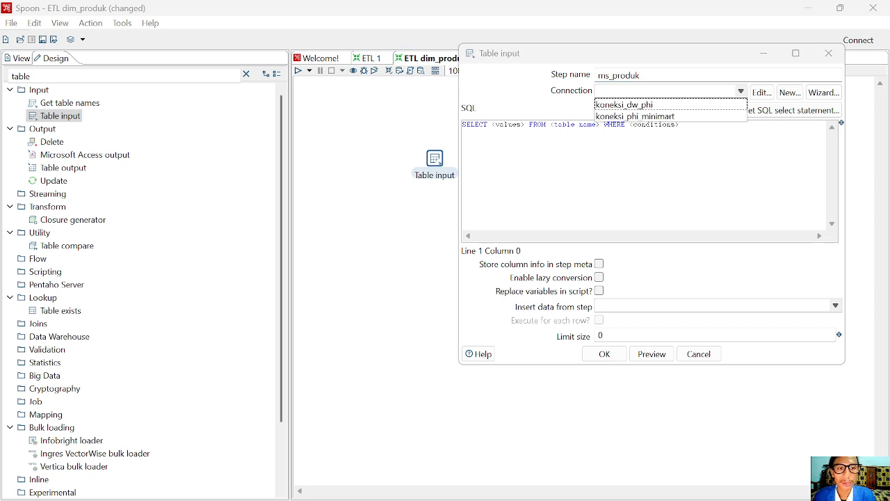
click(639, 117)
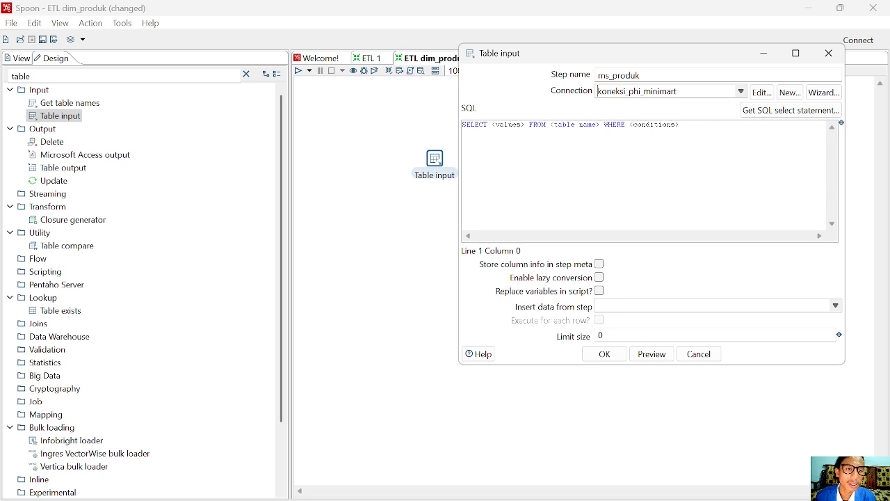
click(763, 117)
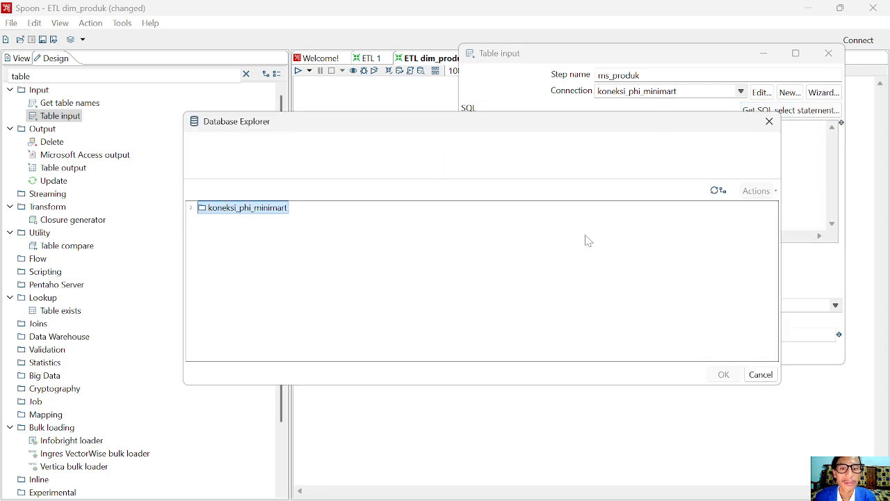
Generate the ms_produk step's SQL from phi_minimart's ms_produk table with field names, and save it
click(191, 208)
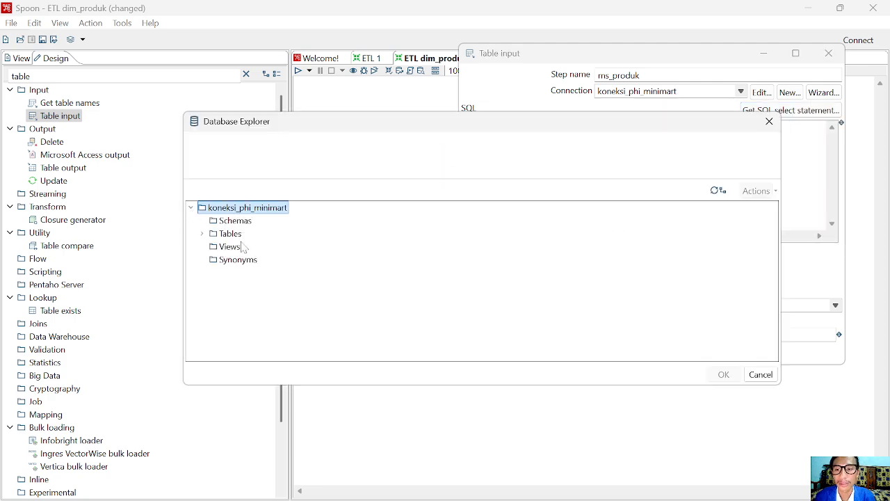
click(202, 234)
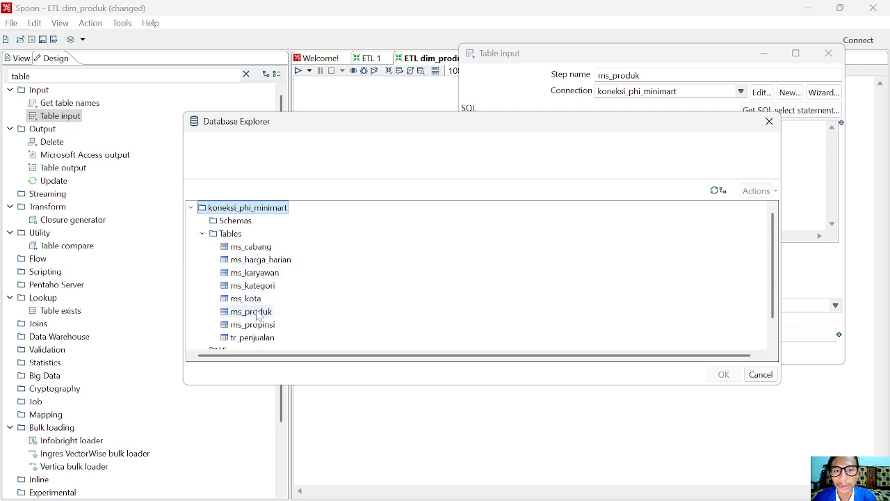
click(257, 312)
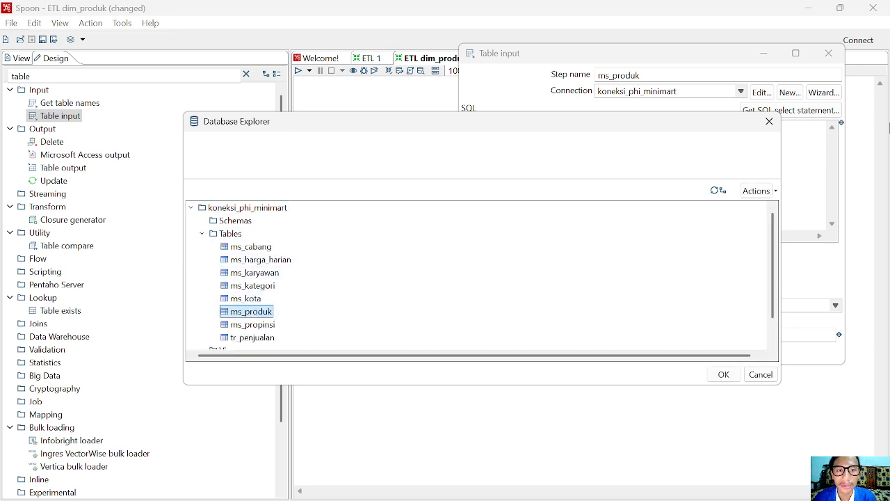
click(721, 380)
click(426, 312)
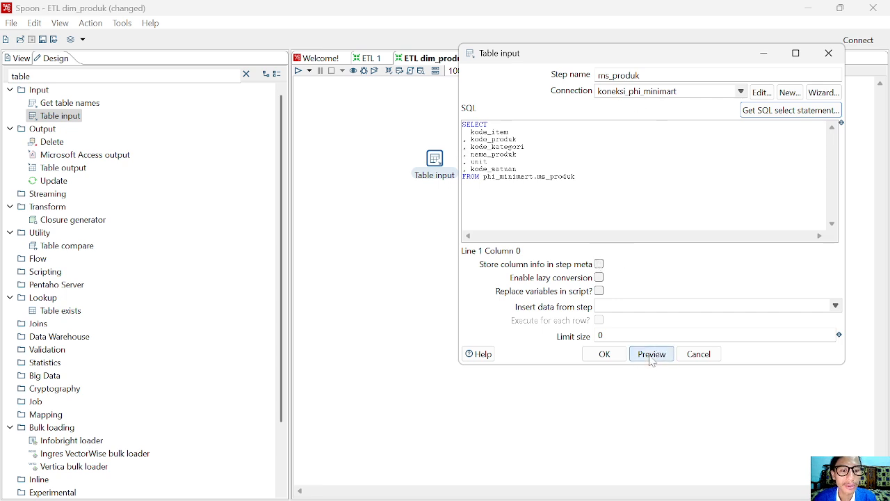
click(605, 355)
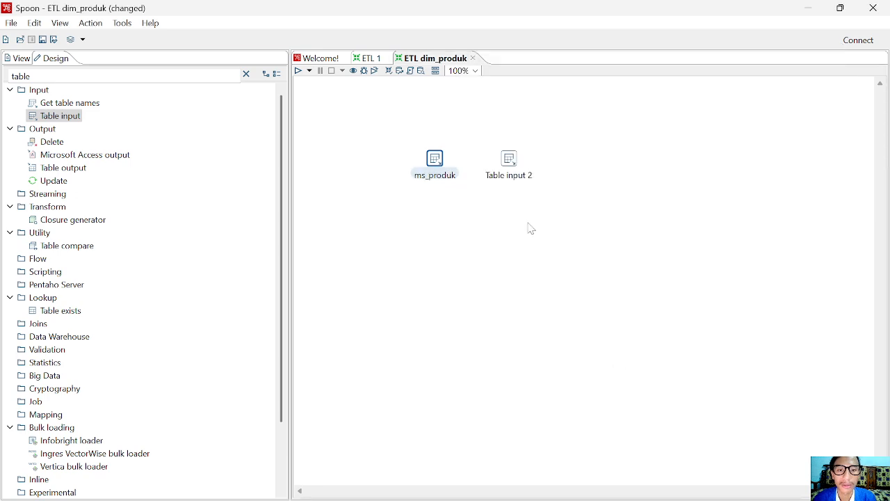
Rename Table input 2 to ms_kategori and set its connection to koneksi_phi_minimart
right_click(513, 171)
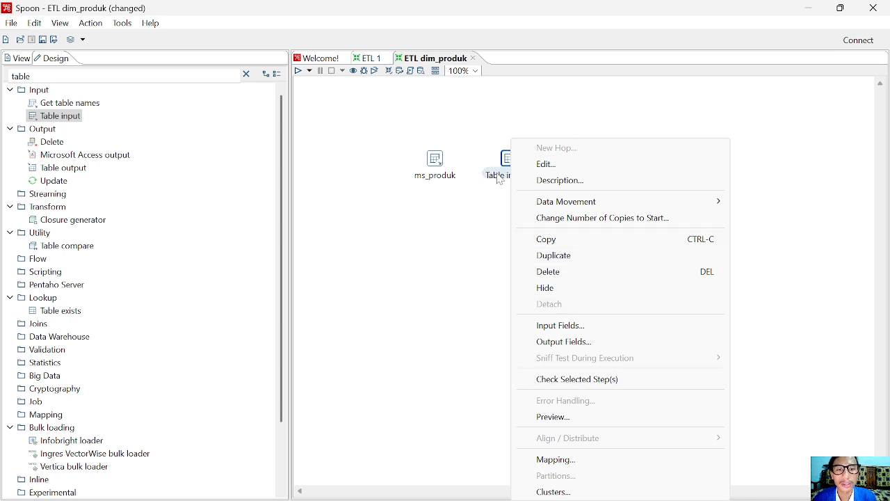
click(548, 164)
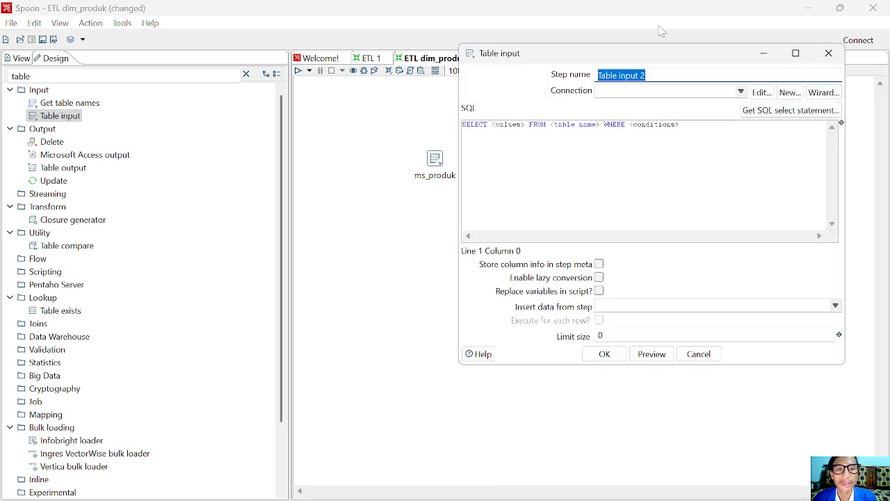
drag(646, 75, 532, 93)
text(ms_kategori)
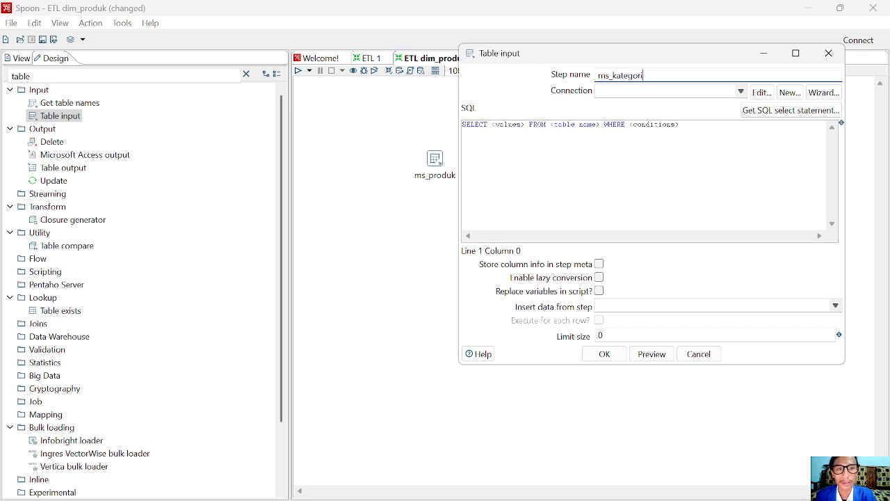
click(743, 92)
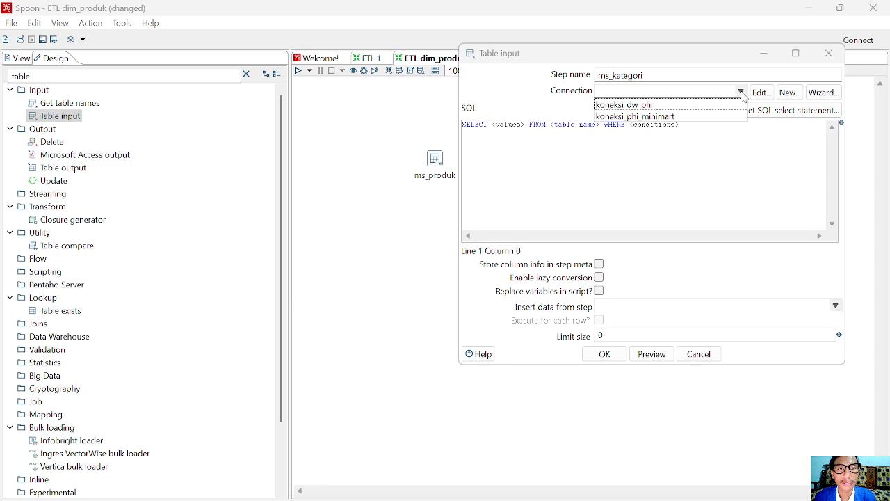
click(686, 117)
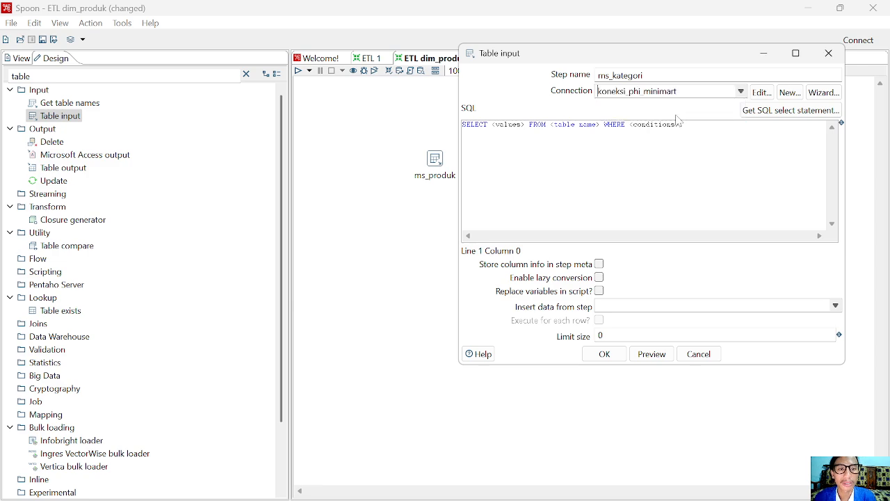
Generate the SQL from the ms_kategori table with field names, save, and place it beside ms_produk
click(761, 114)
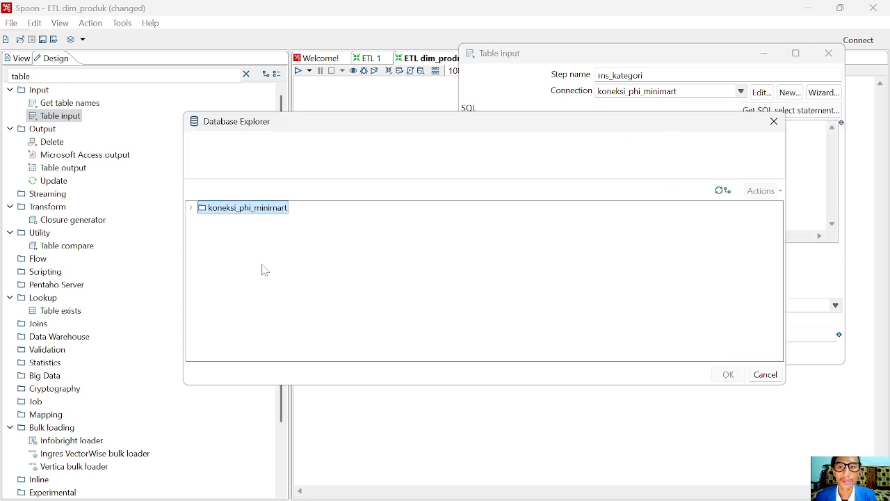
click(191, 208)
click(202, 234)
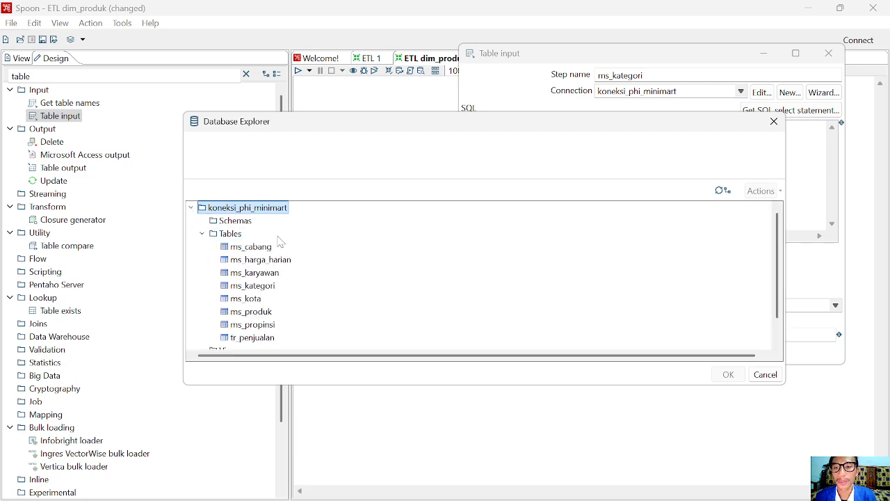
scroll(257, 278, down, 1)
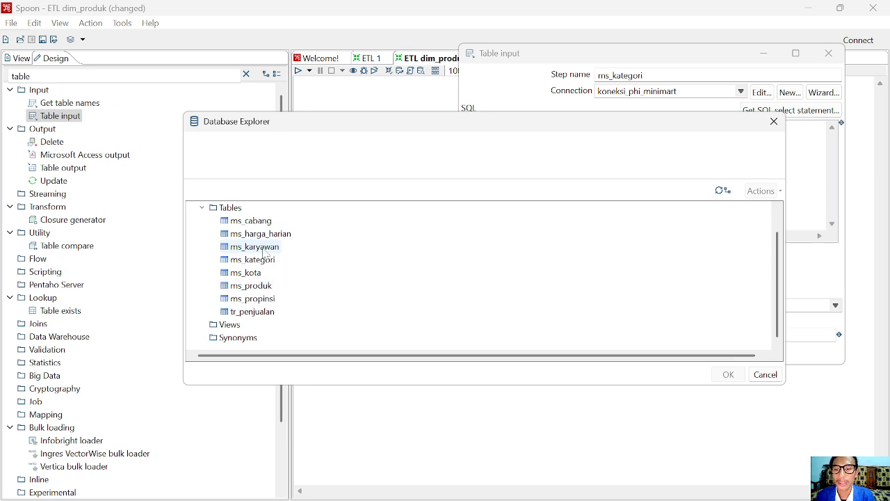
scroll(257, 271, up, 1)
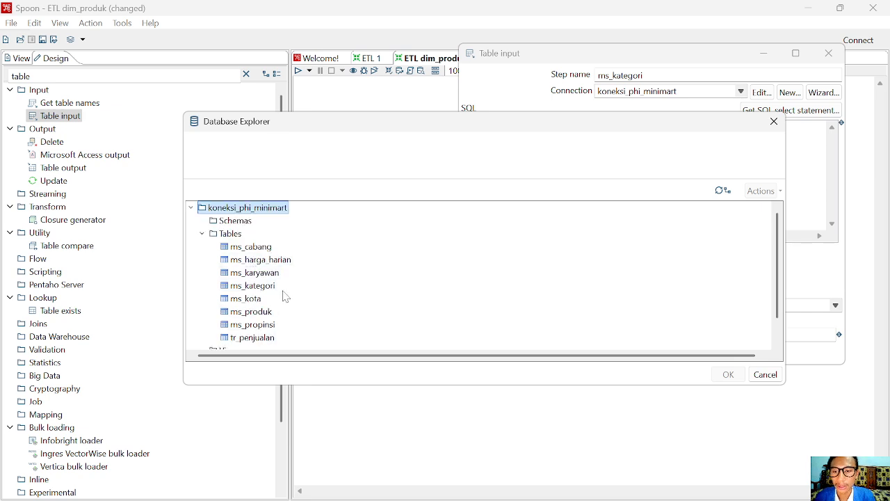
click(251, 286)
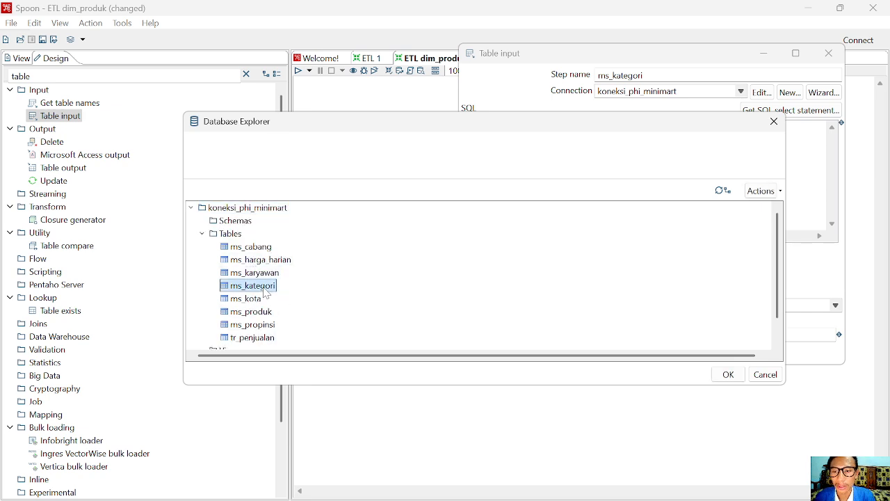
click(723, 376)
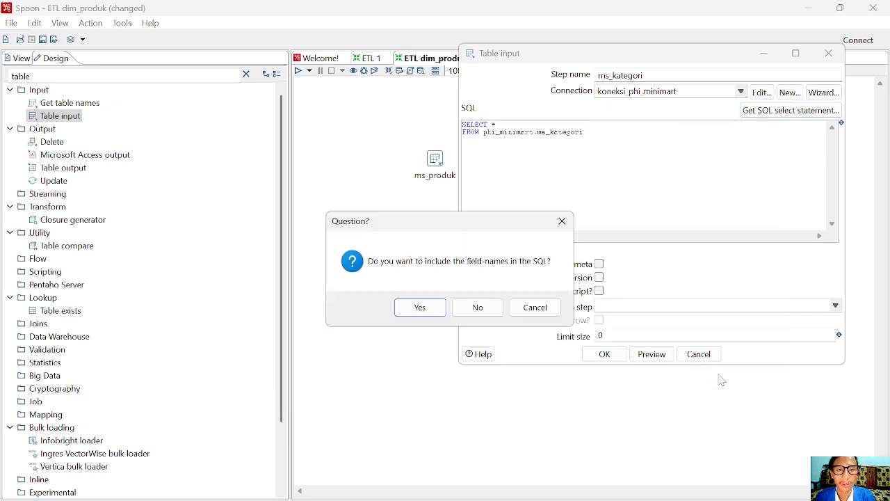
click(418, 313)
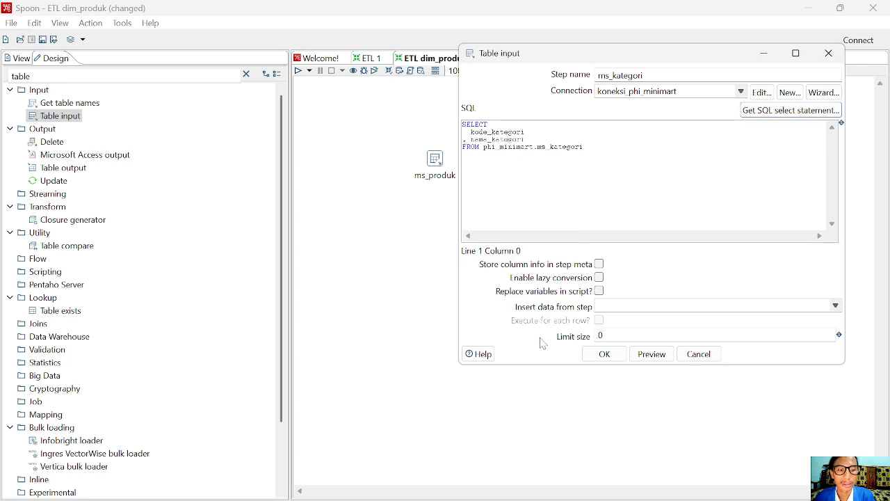
click(615, 356)
mouse_move(520, 166)
mouse_down()
mouse_move(490, 167)
mouse_move(516, 171)
mouse_up()
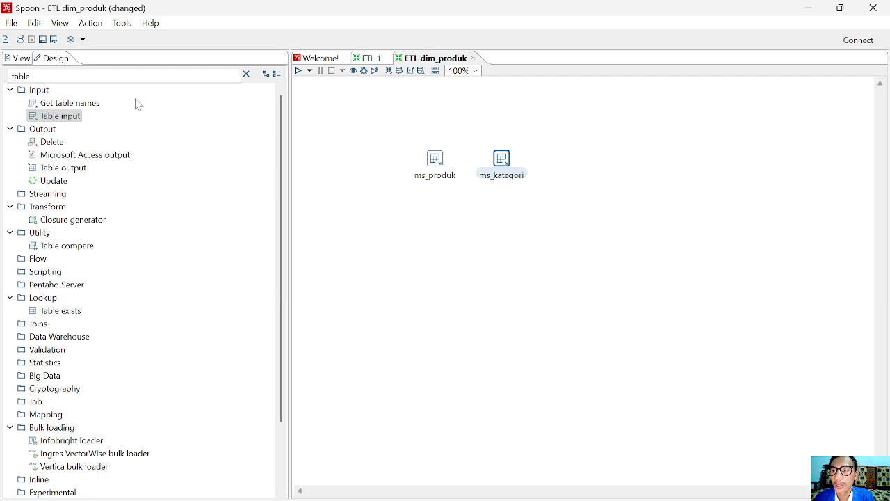
Nudge ms_kategori closer to ms_produk and clear the previous Design step search
double_click(23, 76)
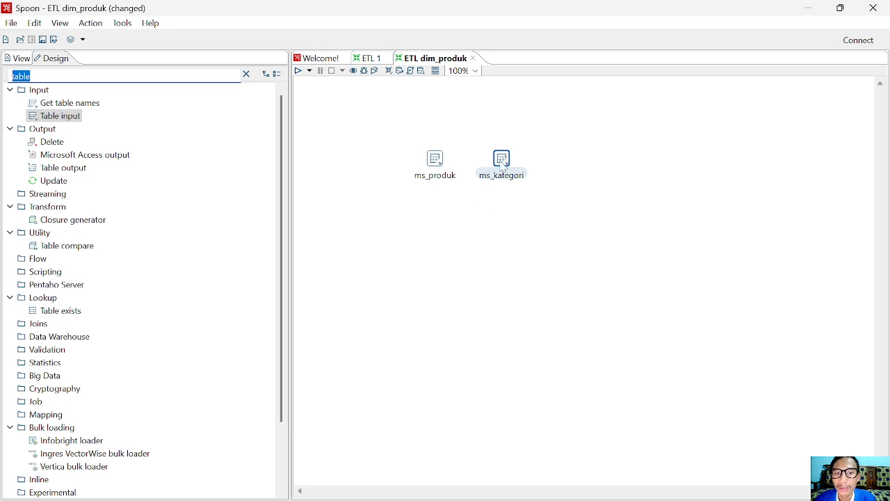
drag(505, 167, 497, 175)
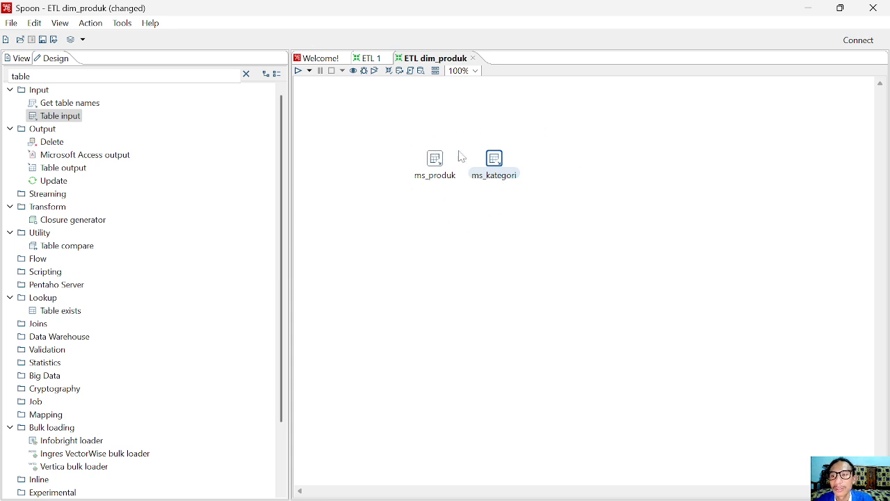
drag(41, 76, 3, 89)
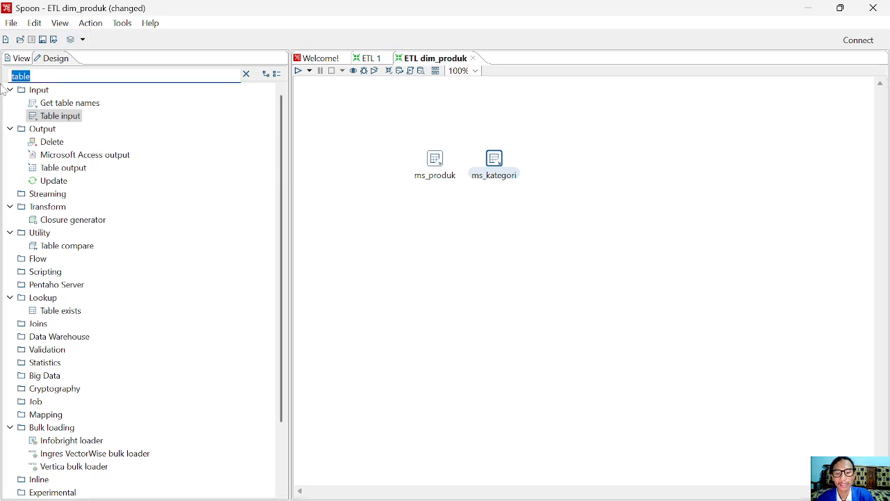
key(BackSpace)
Filter the Design tree for 'lookup' and place a Stream lookup step below ms_produk and ms_kategori
text(loo)
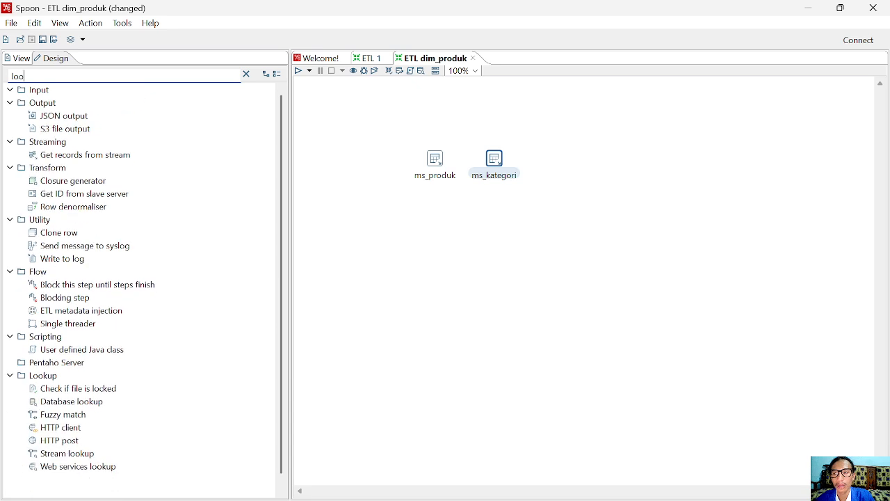
text(kup)
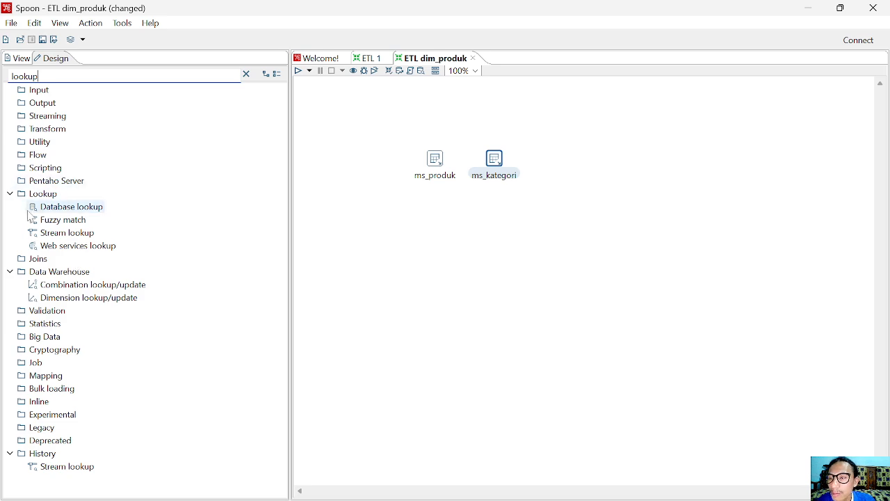
drag(63, 233, 464, 229)
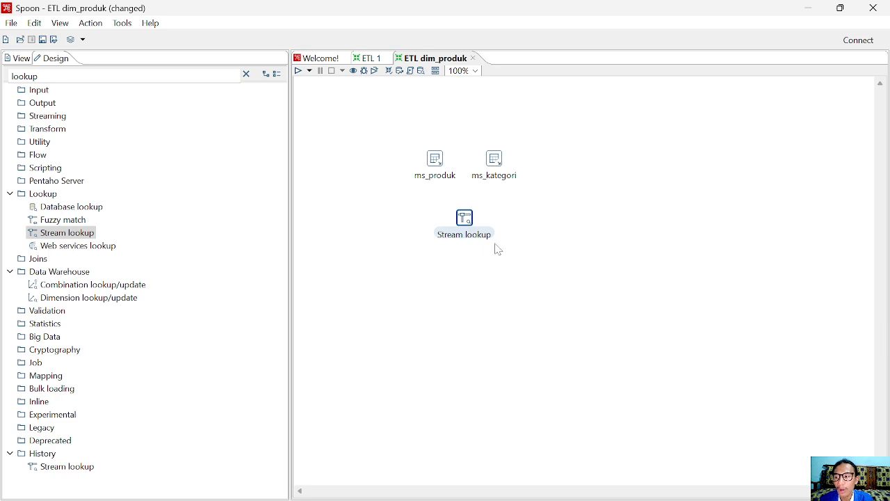
Spread ms_produk left and ms_kategori right so Stream lookup sits between them
right_click(465, 220)
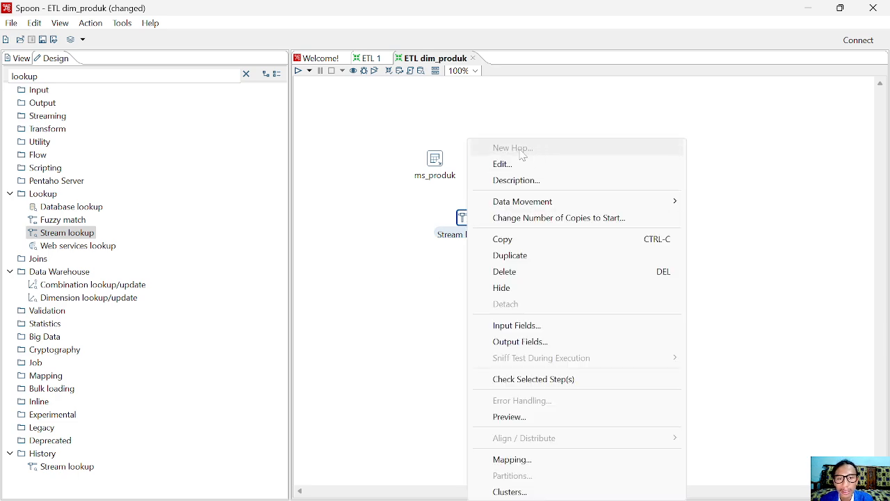
click(678, 240)
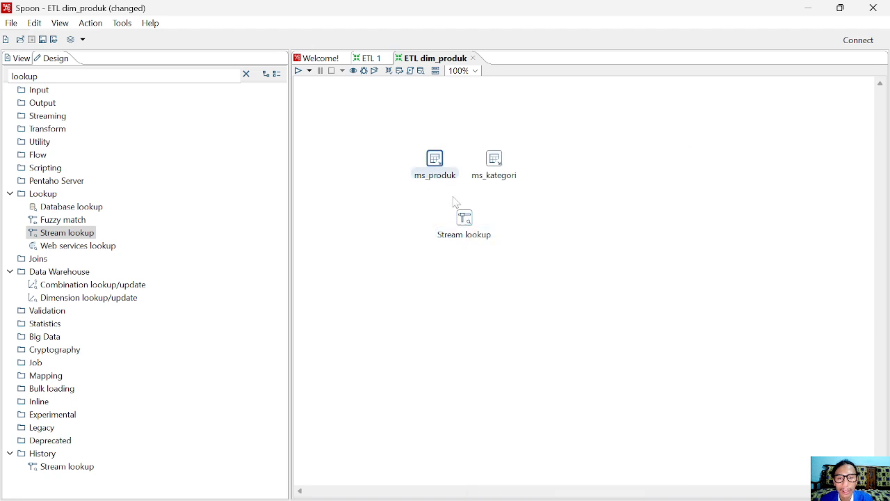
drag(497, 163, 545, 174)
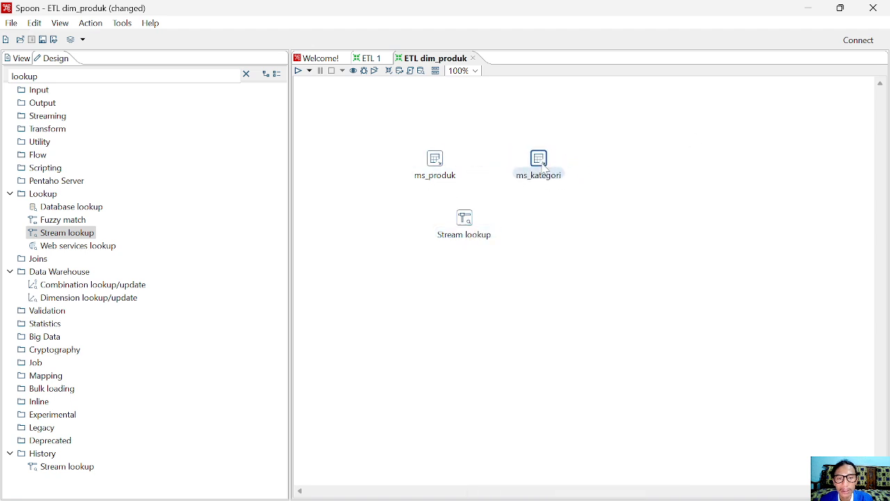
drag(447, 172, 417, 172)
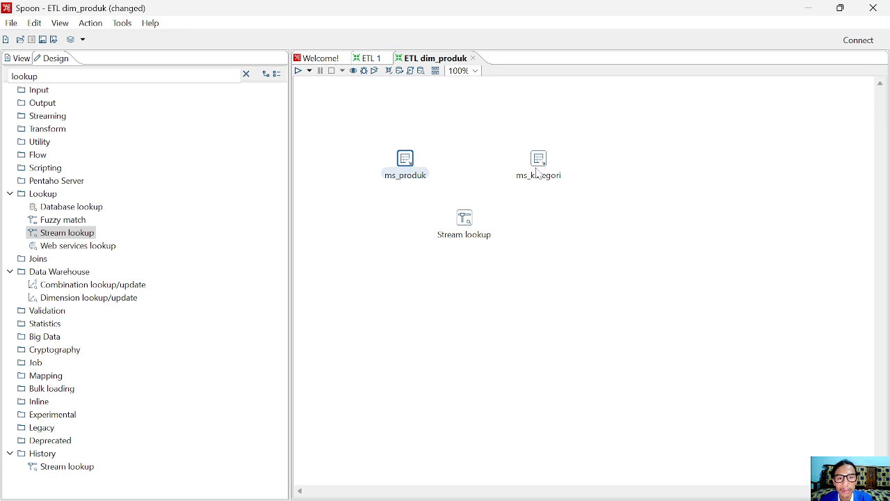
drag(543, 167, 536, 167)
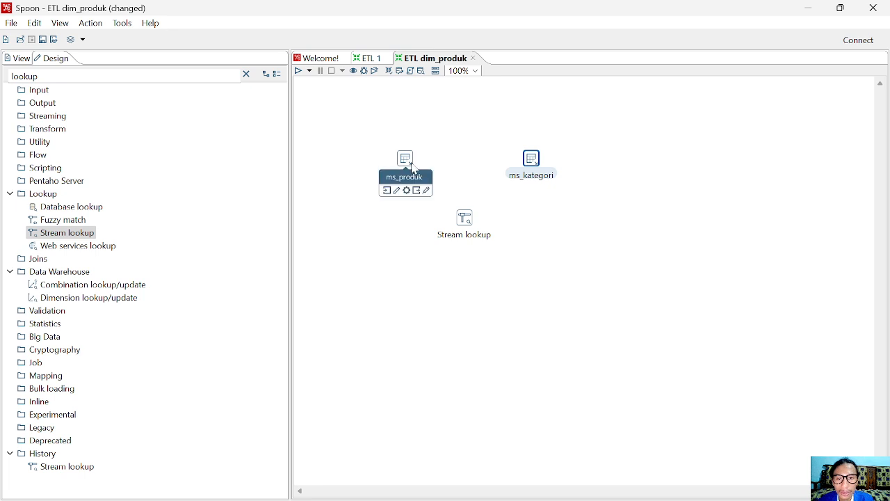
Draw a hop from ms_produk into the Stream lookup step
click(415, 169)
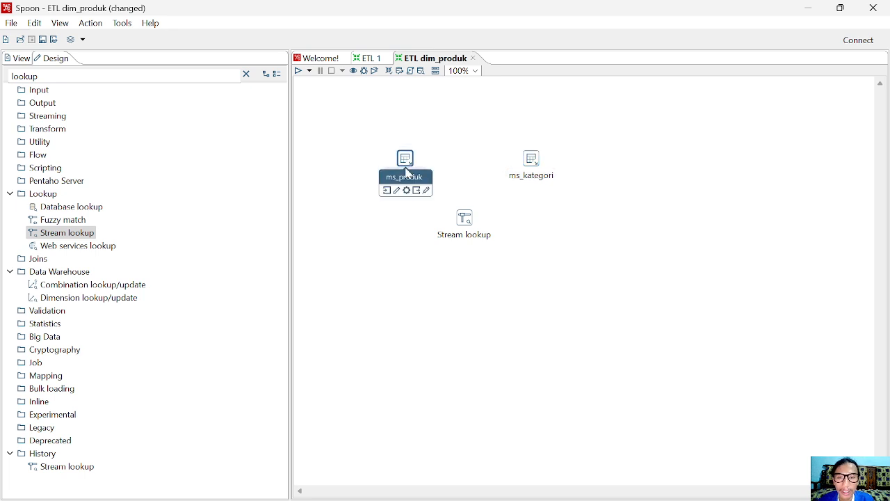
drag(420, 196, 466, 227)
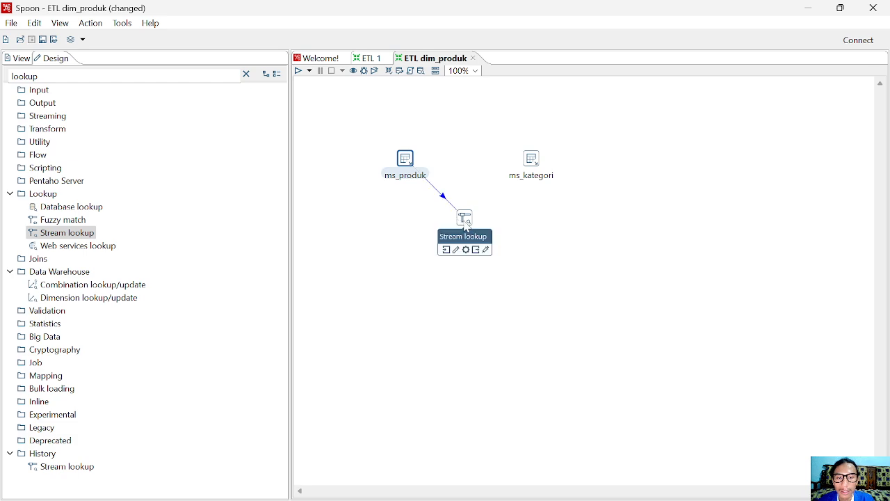
click(467, 228)
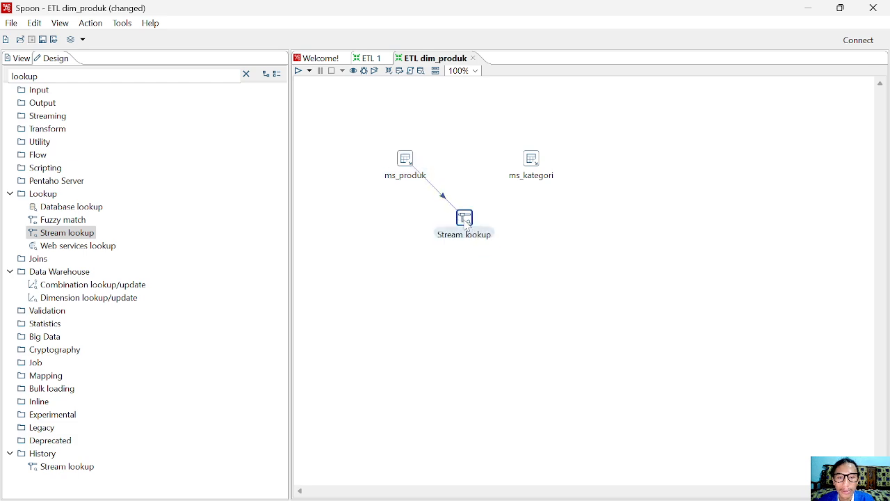
Inspect the ms_kategori table input's options and settings without changing anything
click(539, 170)
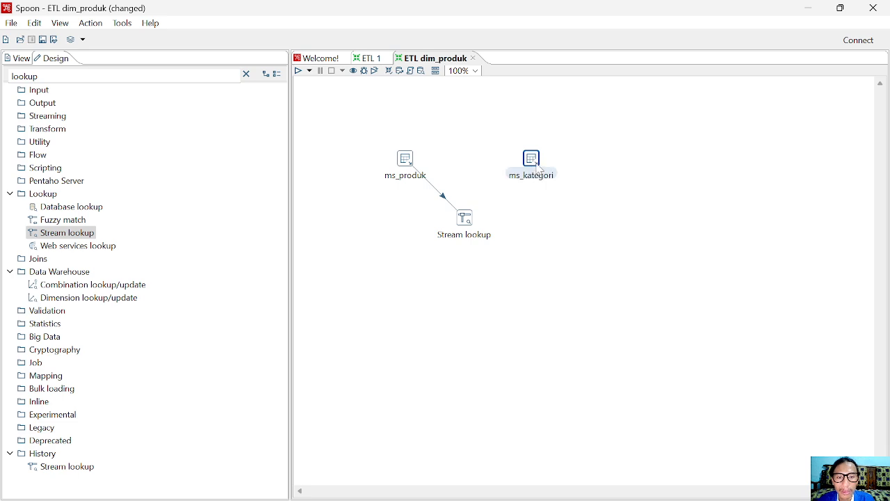
right_click(541, 169)
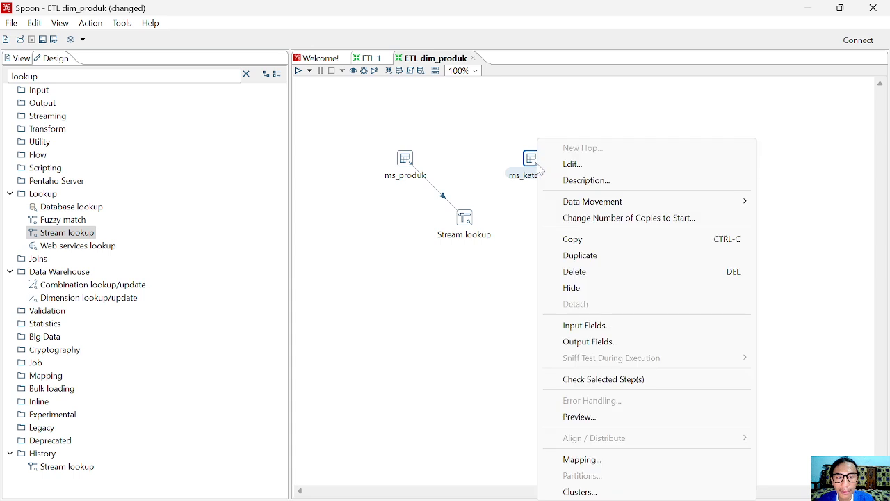
key(Escape)
double_click(532, 160)
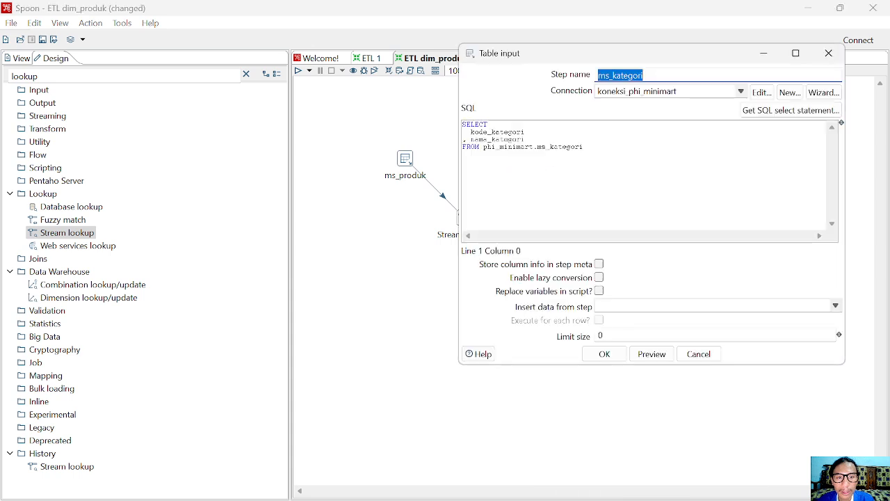
click(828, 53)
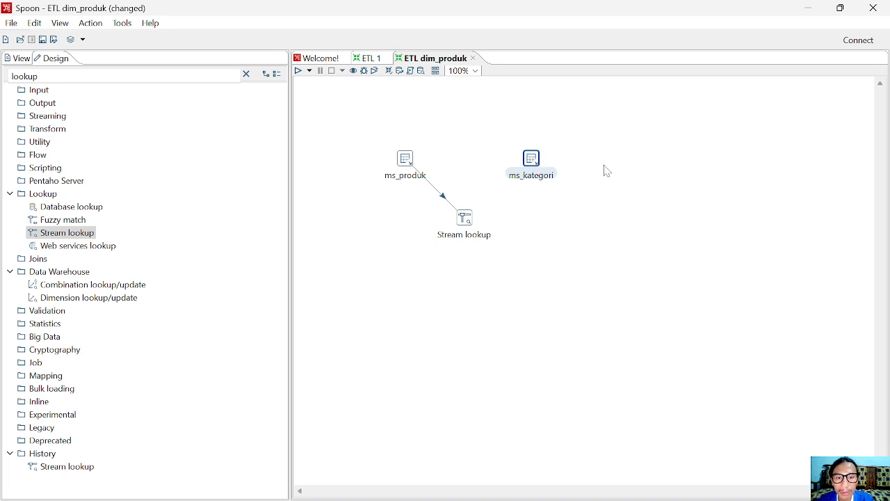
click(497, 163)
Connect ms_kategori to the Stream lookup step with a hop
click(543, 168)
right_click(539, 168)
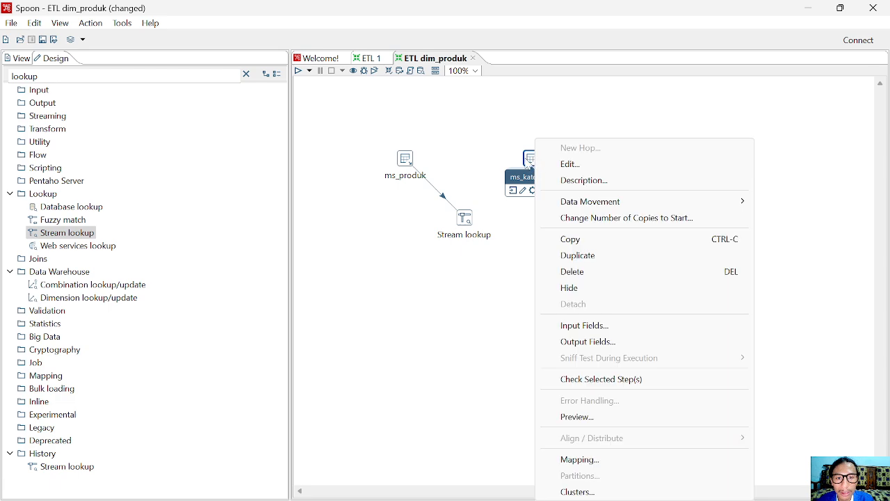
click(530, 168)
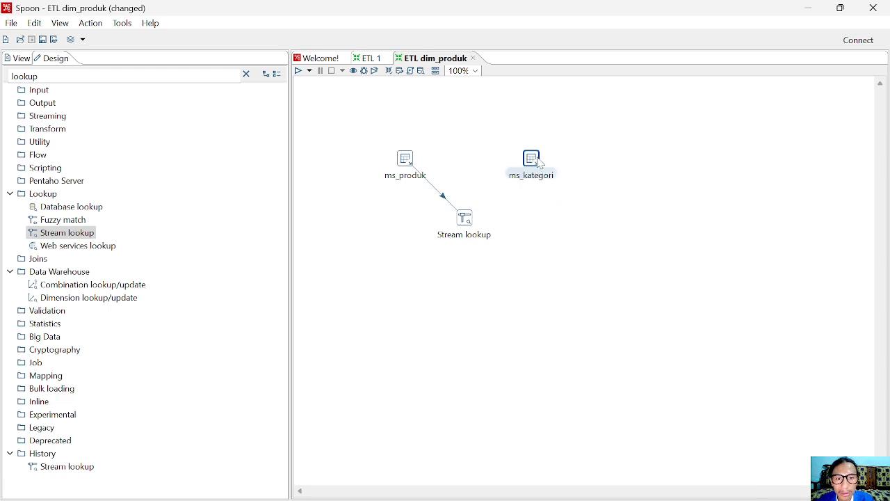
mouse_move(540, 169)
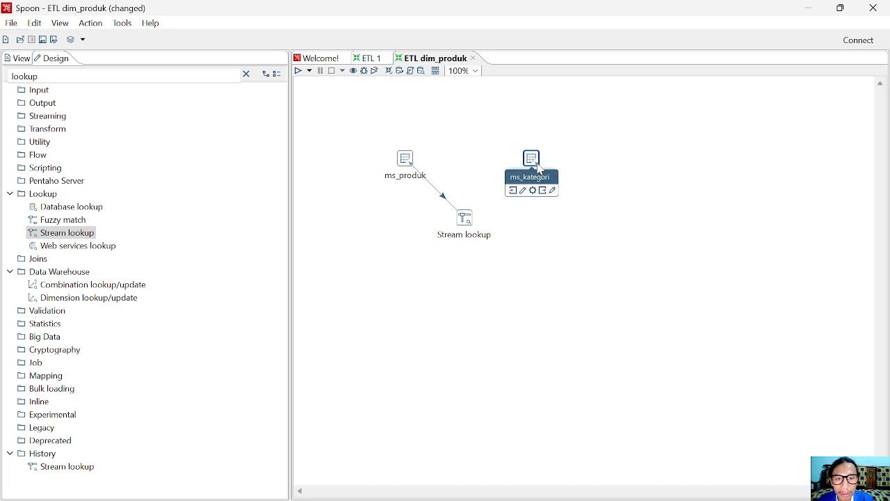
drag(542, 190, 467, 161)
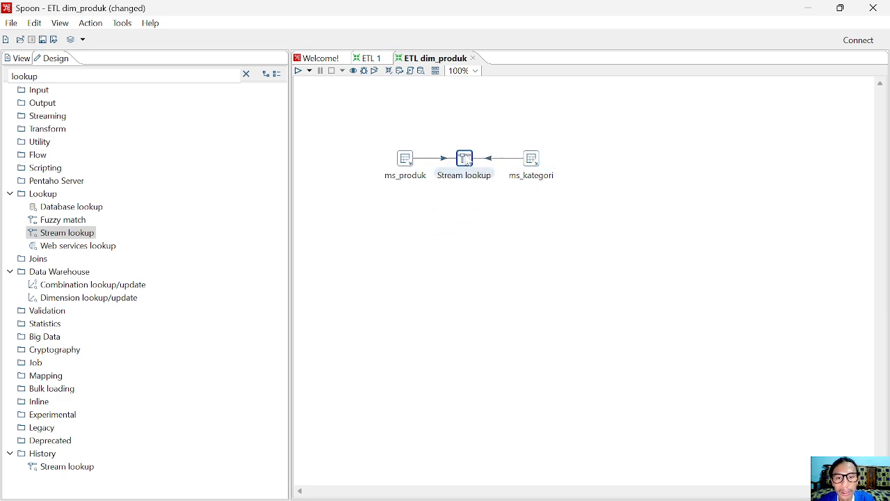
Open the Stream lookup settings and rename the step to produk-kategori
right_click(466, 178)
click(504, 165)
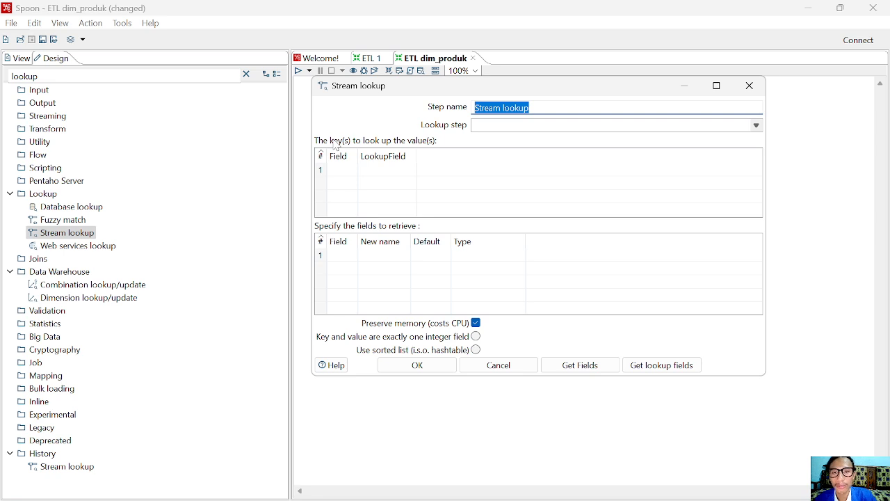
drag(522, 95, 510, 117)
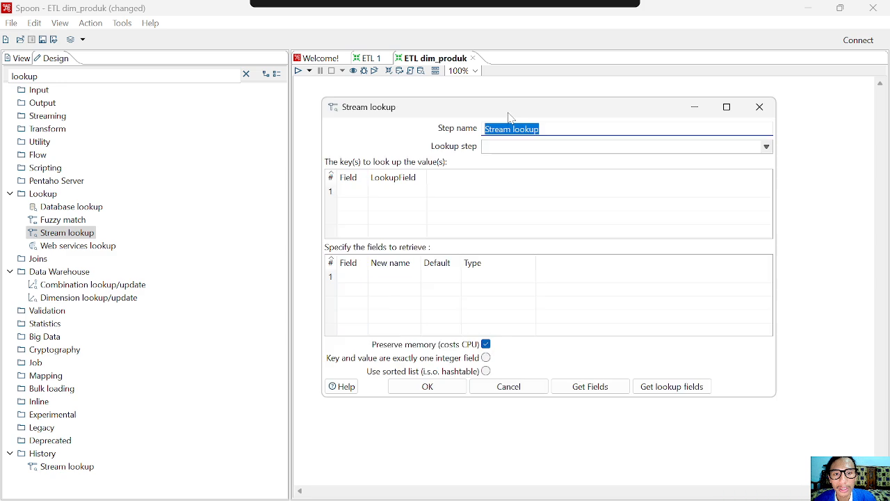
text(produk-kategori)
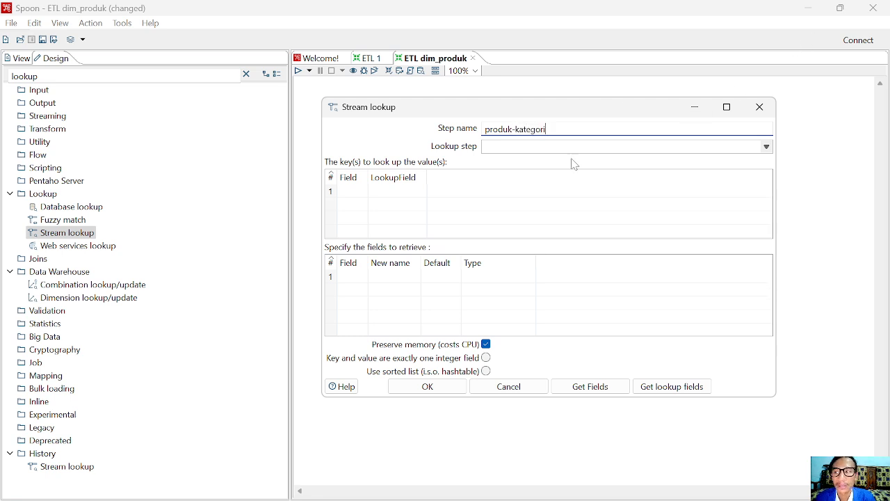
key(Tab)
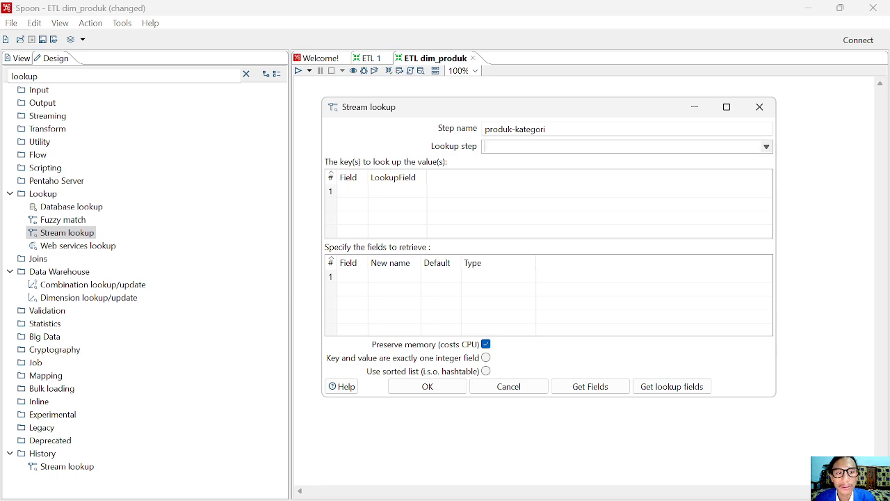
Use ms_kategori as the lookup step, retrieving kode_kategori and nama_kategori, and fill in the key fields
click(767, 147)
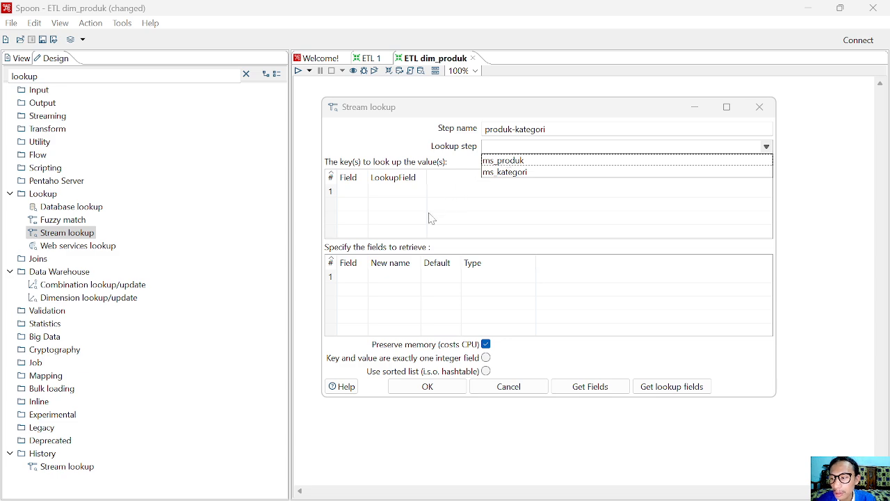
click(521, 173)
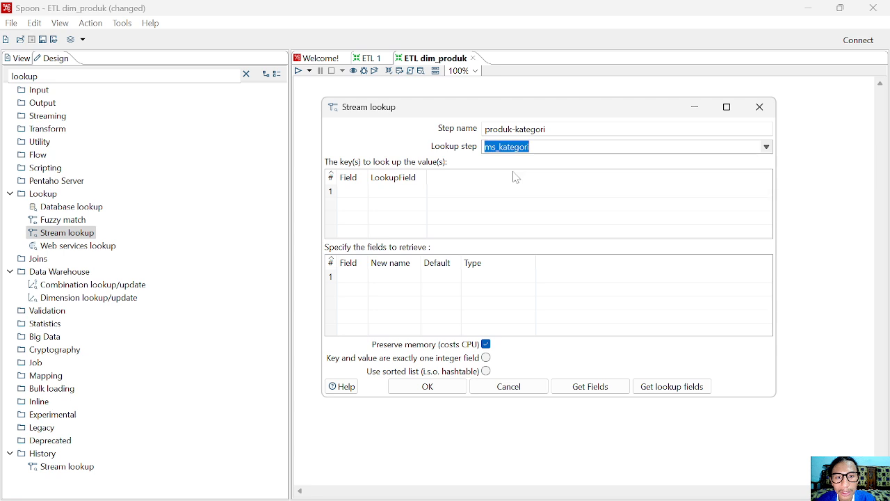
click(767, 146)
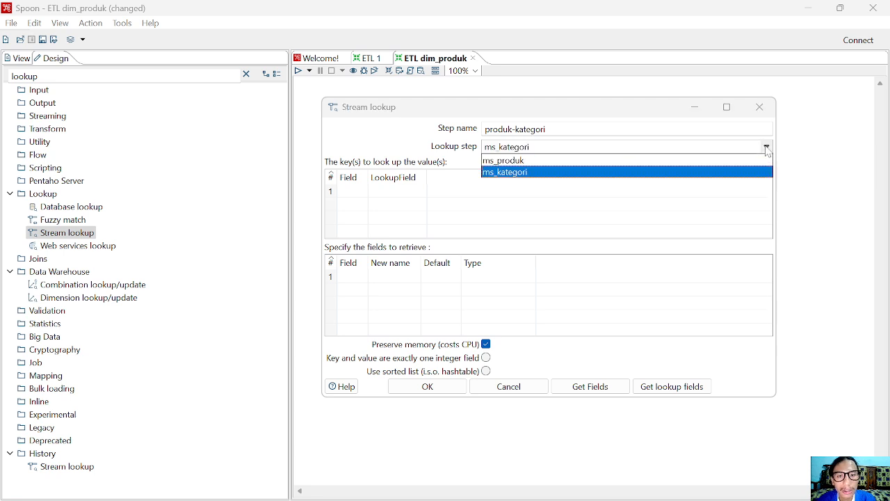
click(601, 173)
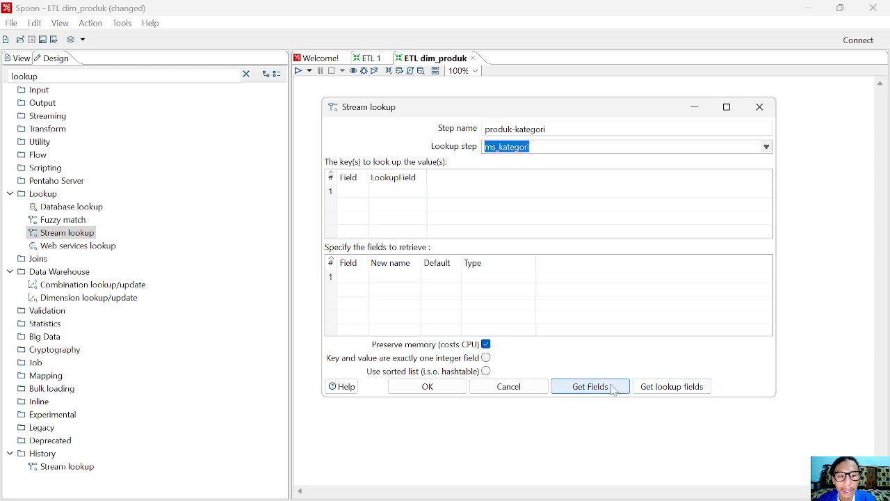
click(699, 391)
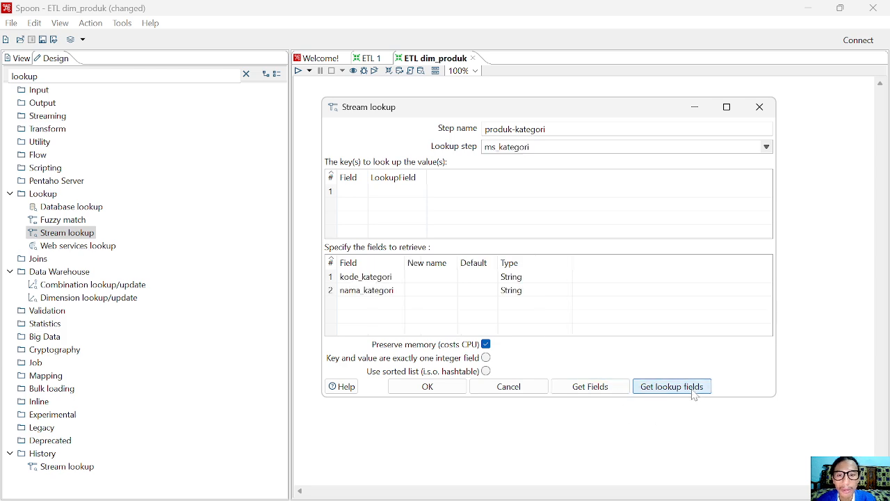
click(606, 395)
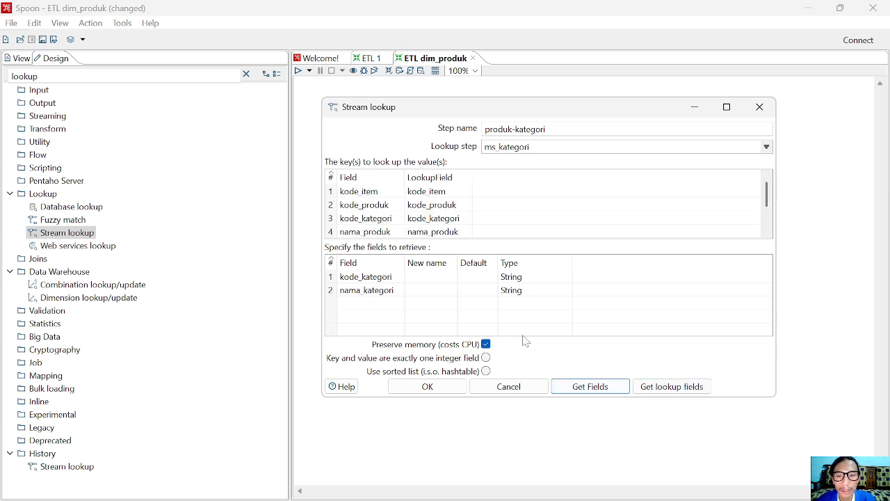
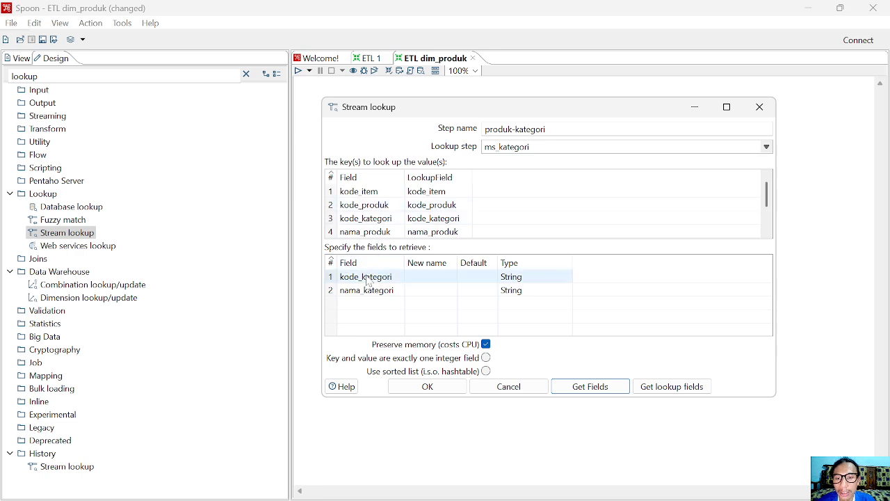
Remove the kode_item, kode_produk and nama_produk lookup keys, leaving only kode_kategori
scroll(368, 203, down, 1)
scroll(367, 203, up, 1)
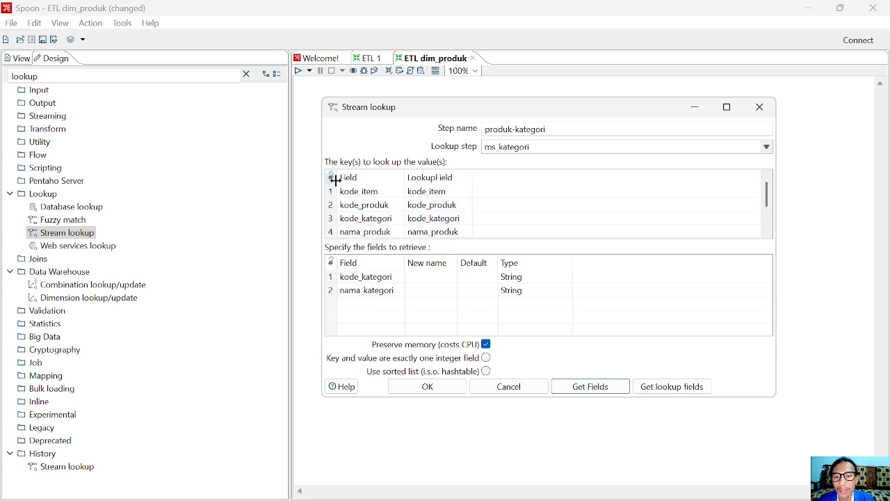
click(337, 193)
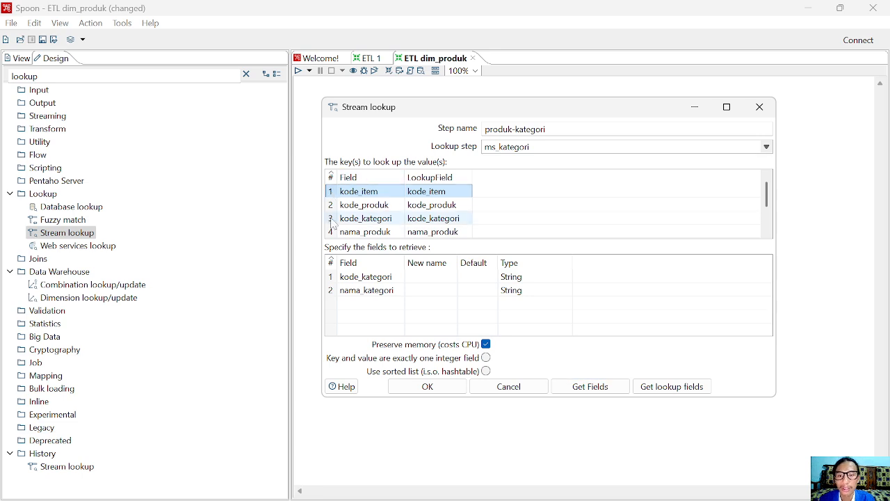
key(Delete)
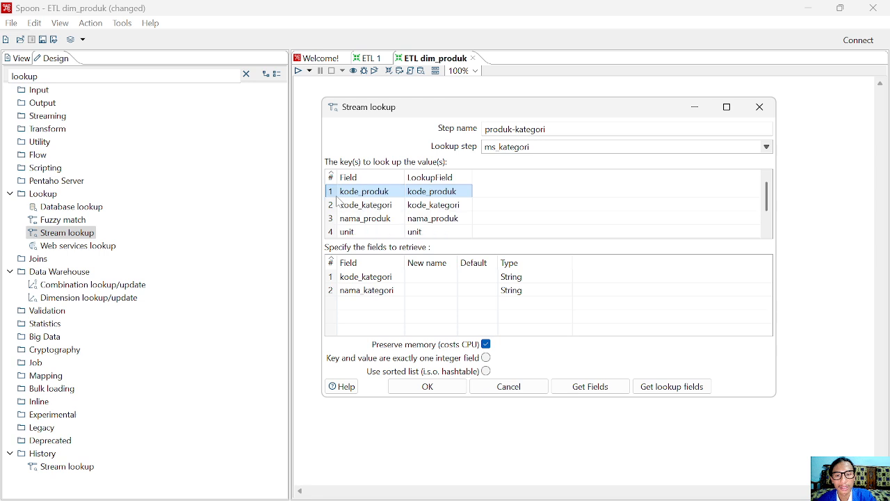
key(Delete)
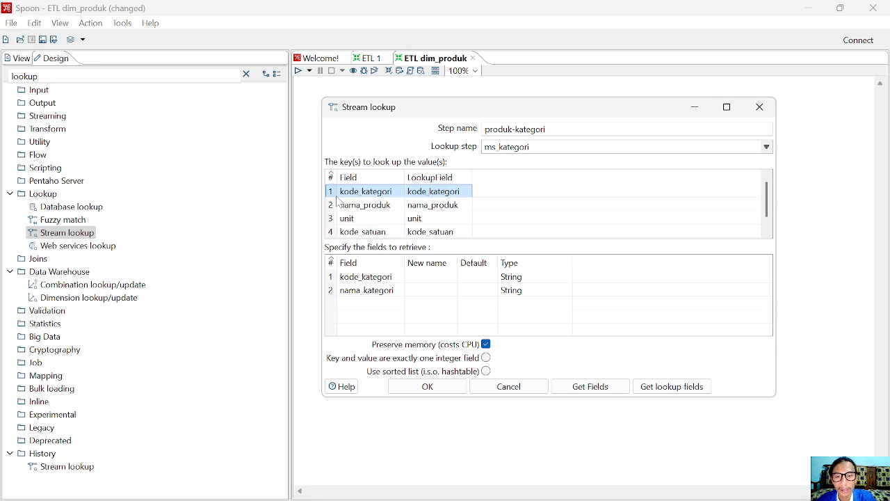
click(335, 207)
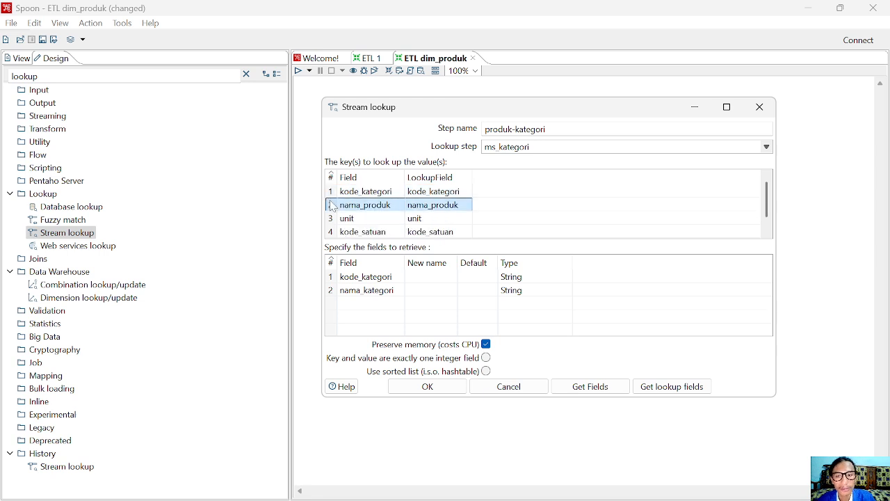
key(Delete)
key(Delete)
key(Delete)
key(Delete)
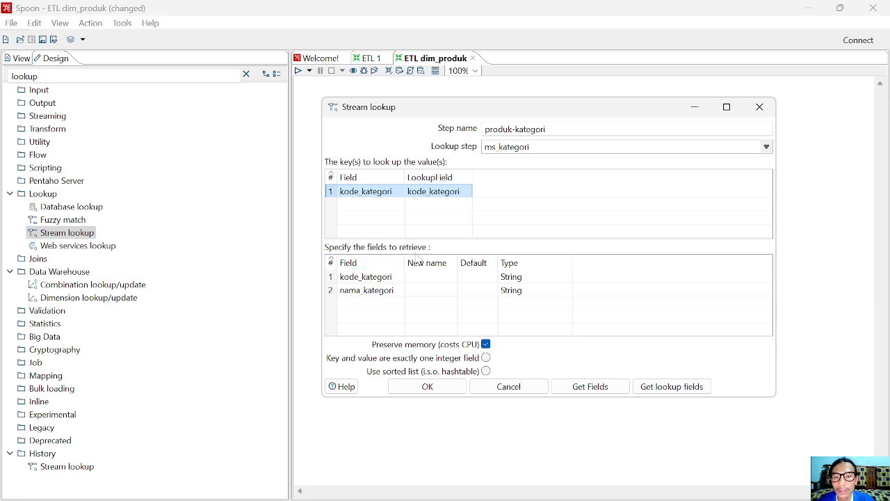
Drop kode_kategori from the retrieved fields so only nama_kategori is returned, and confirm
click(334, 280)
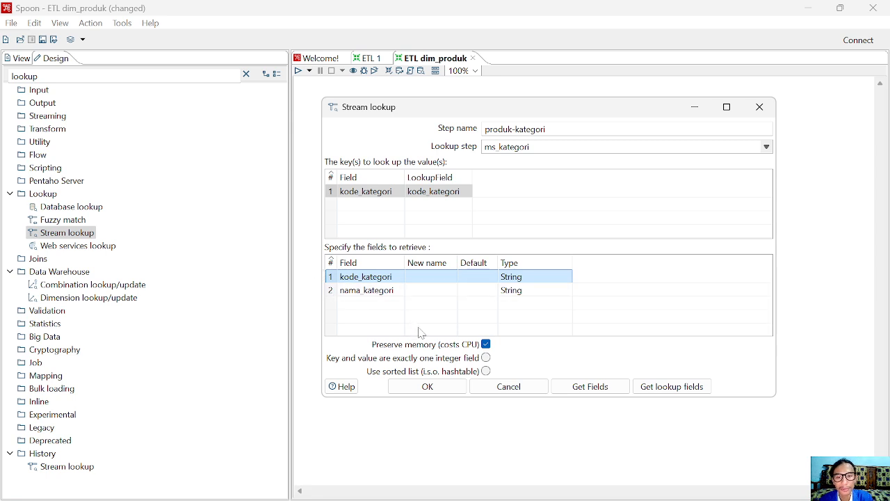
key(Delete)
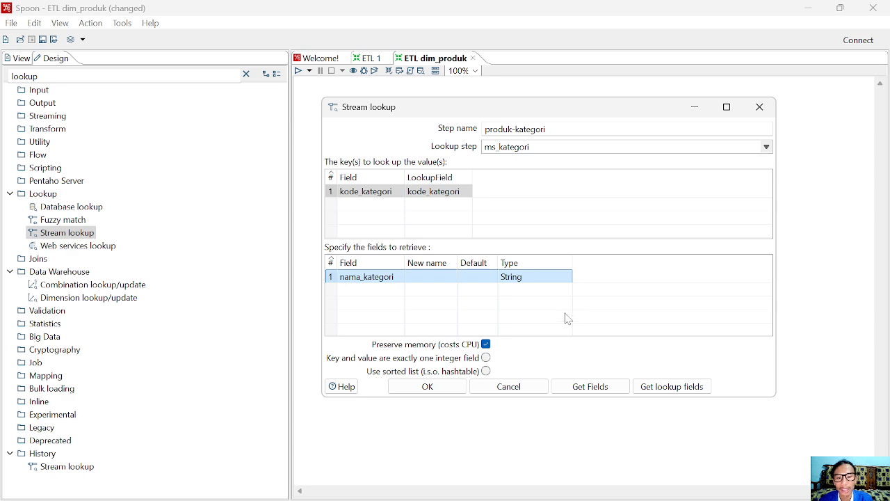
click(445, 388)
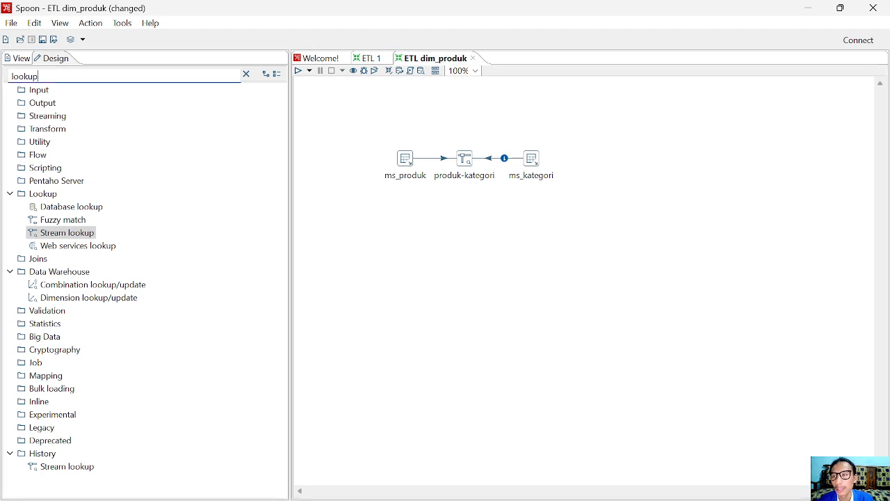
Search 'add' and place an Add sequence step below produk-kategori, checking the PDF schema
double_click(28, 76)
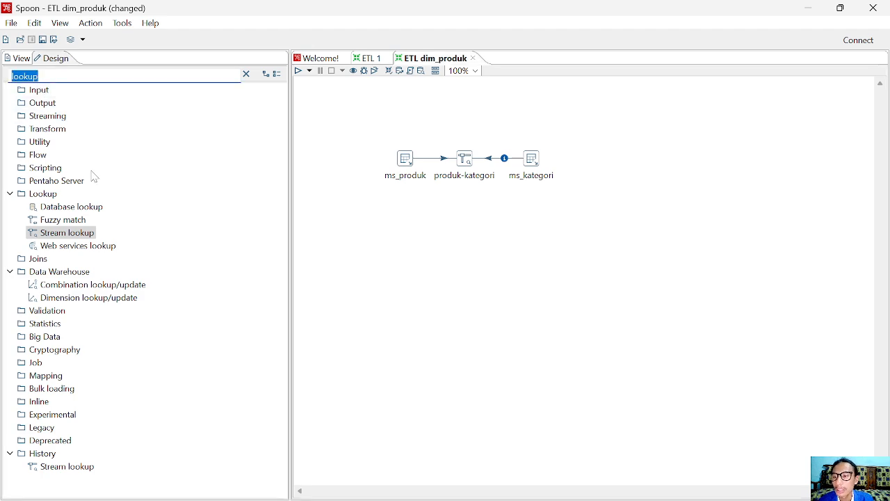
text(ad)
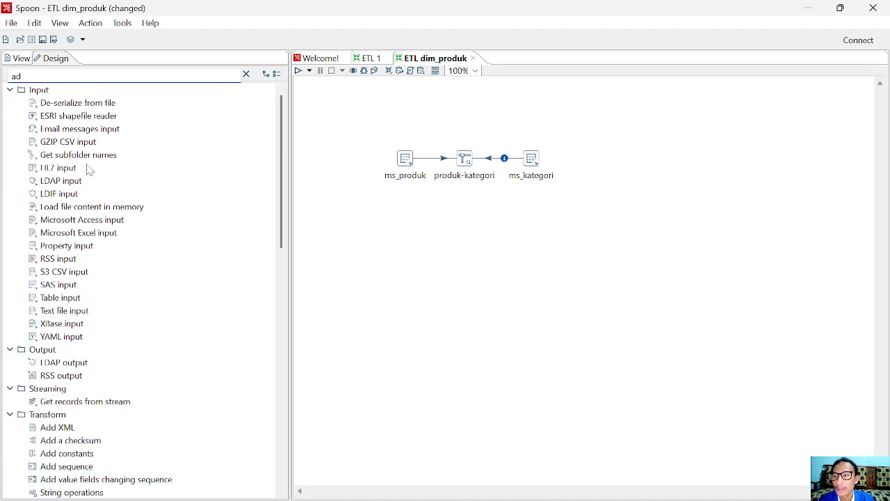
text(d)
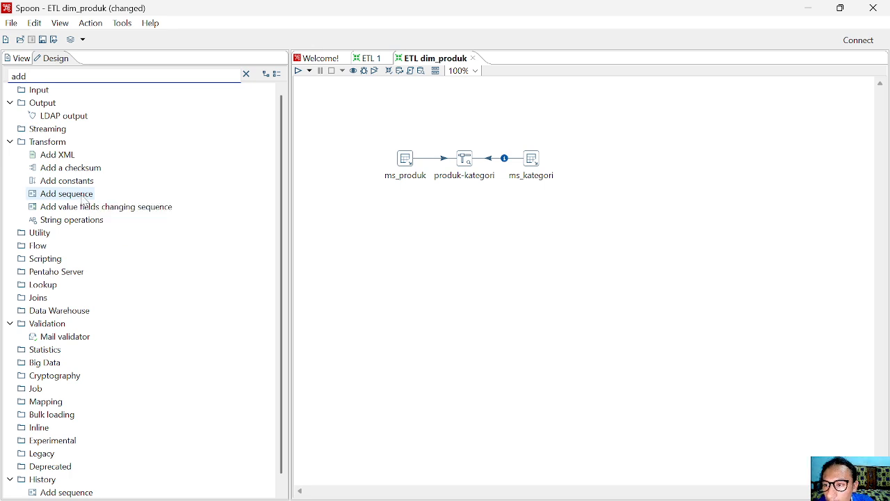
drag(84, 199, 468, 213)
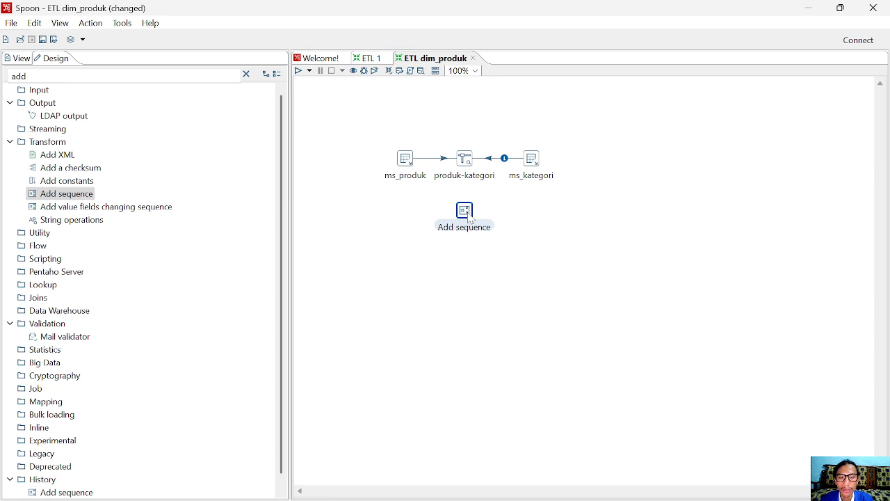
click(566, 232)
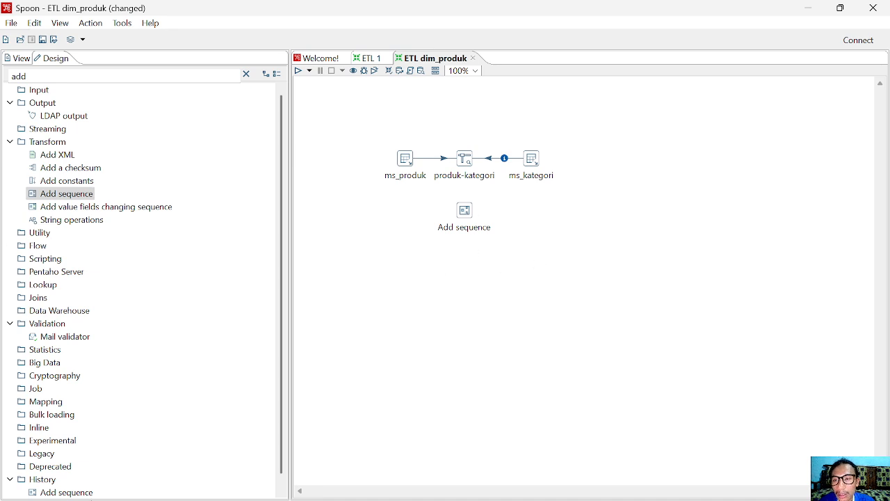
click(236, 485)
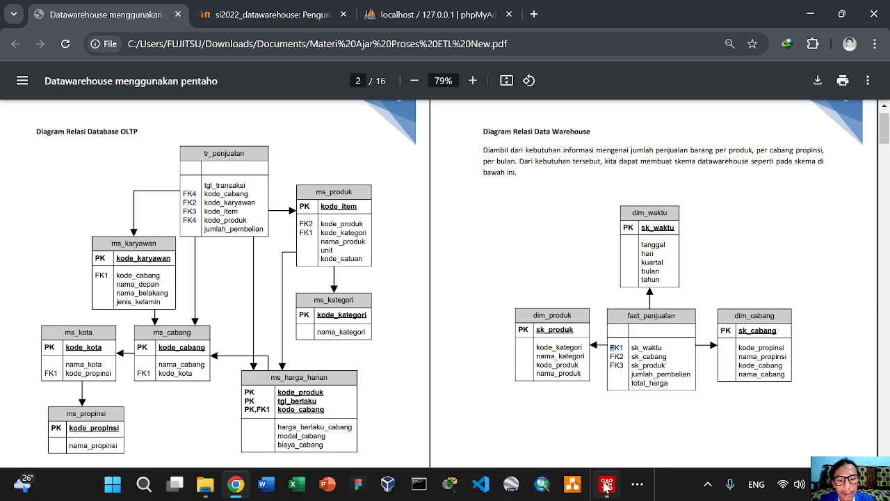
click(607, 484)
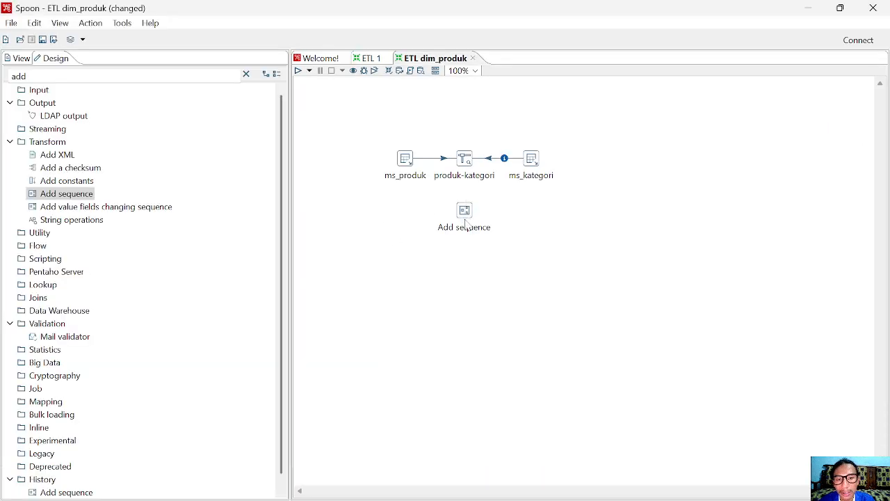
Link produk-kategori to the Add sequence step with a hop and open its settings
right_click(463, 165)
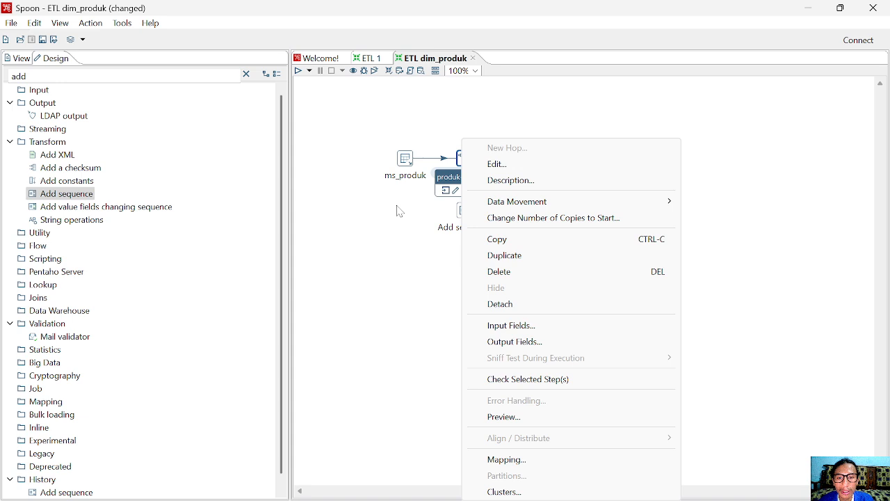
click(466, 162)
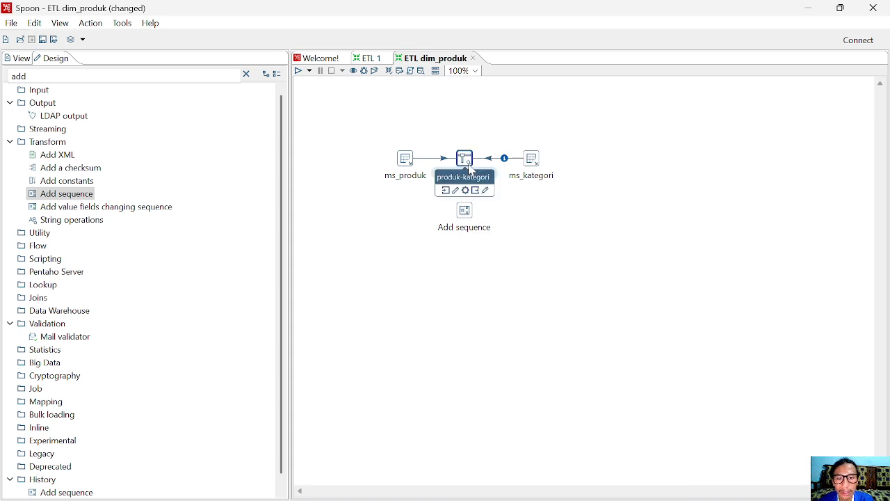
drag(473, 187, 466, 219)
click(466, 218)
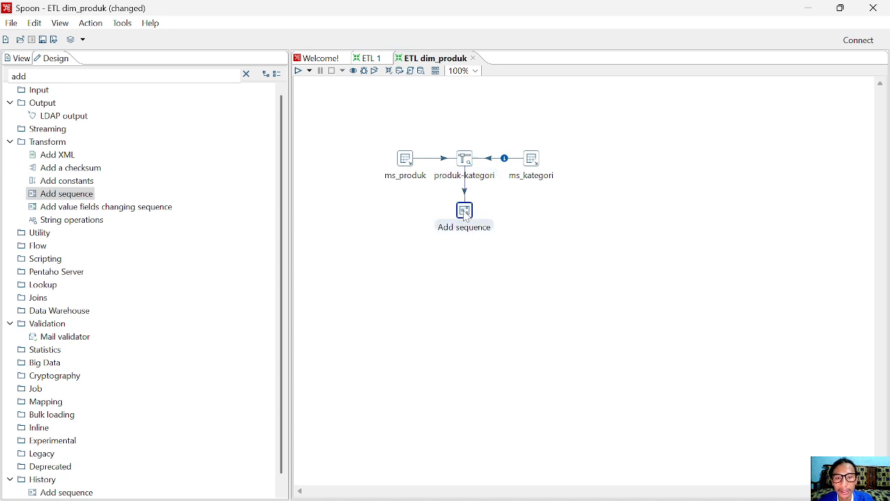
right_click(466, 217)
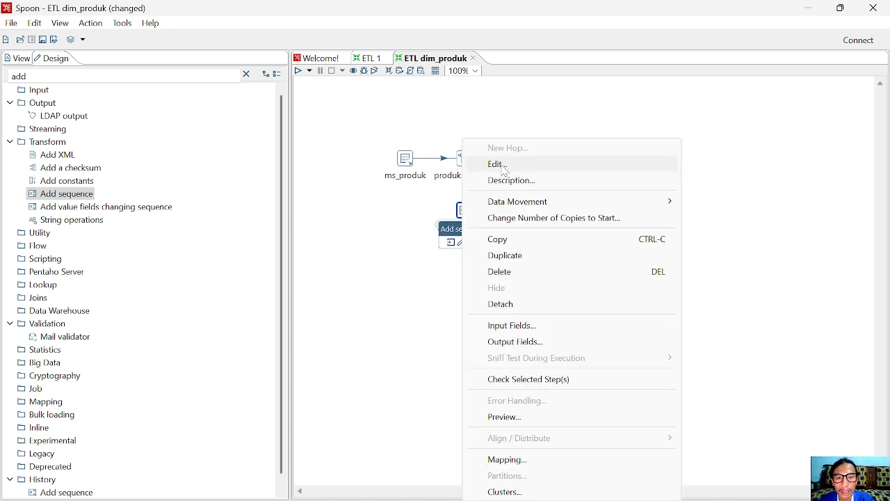
click(504, 165)
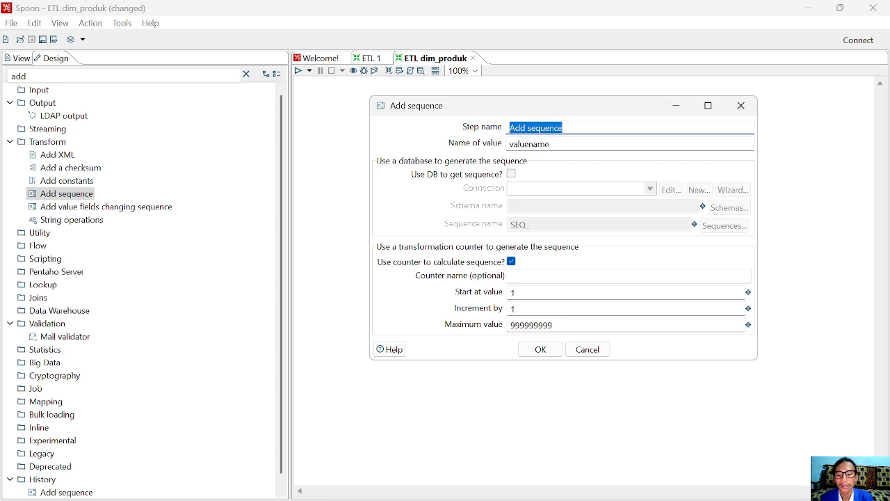
Name the sequence step sk_produk, replace the default value name, and confirm
text(sk_pr)
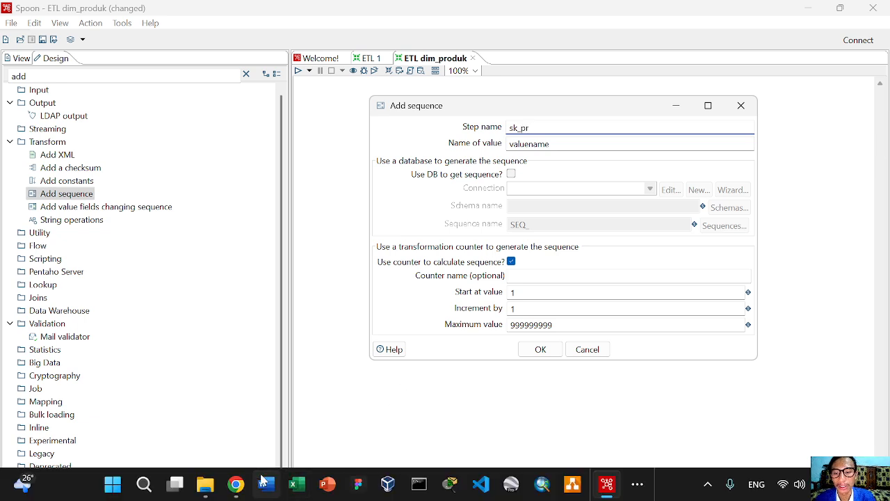
click(236, 485)
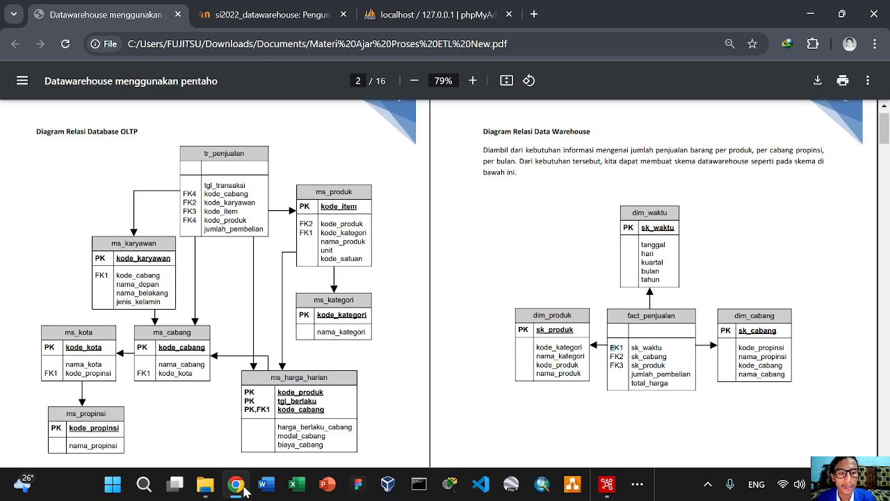
click(244, 491)
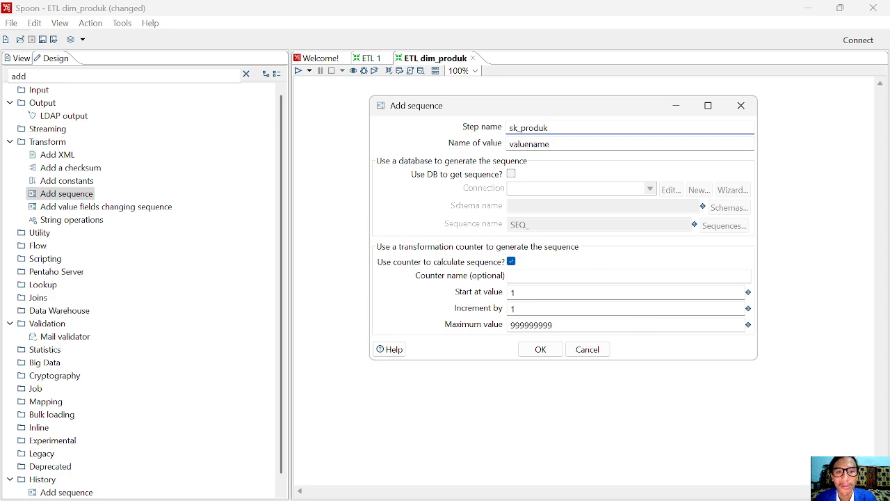
drag(549, 144, 420, 148)
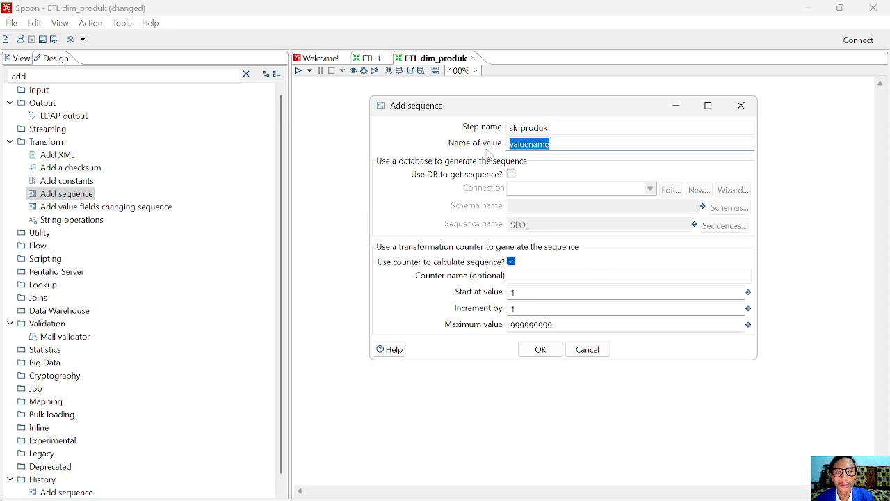
text(sk_produk)
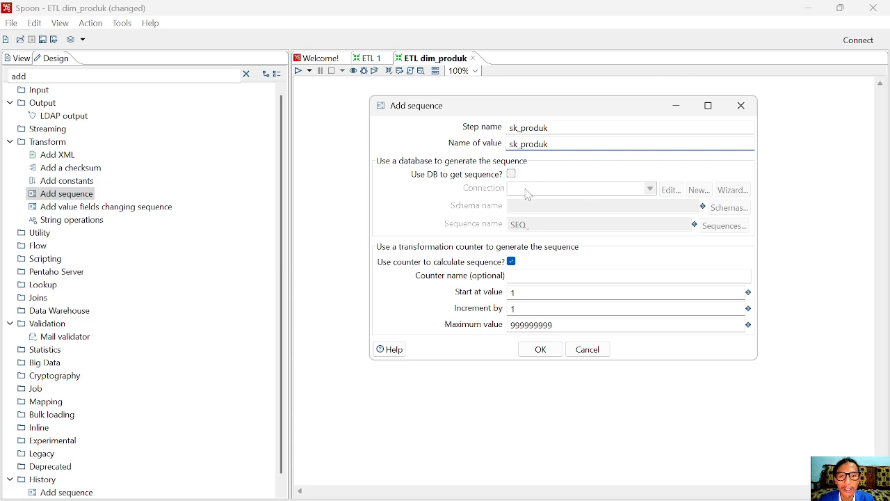
click(541, 351)
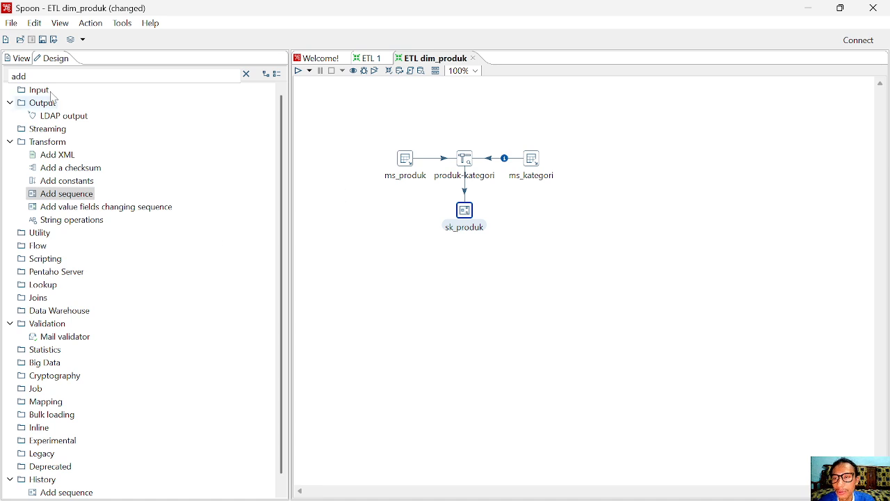
Search 'sele', place a Select values step below sk_produk, and connect them with a hop
double_click(18, 76)
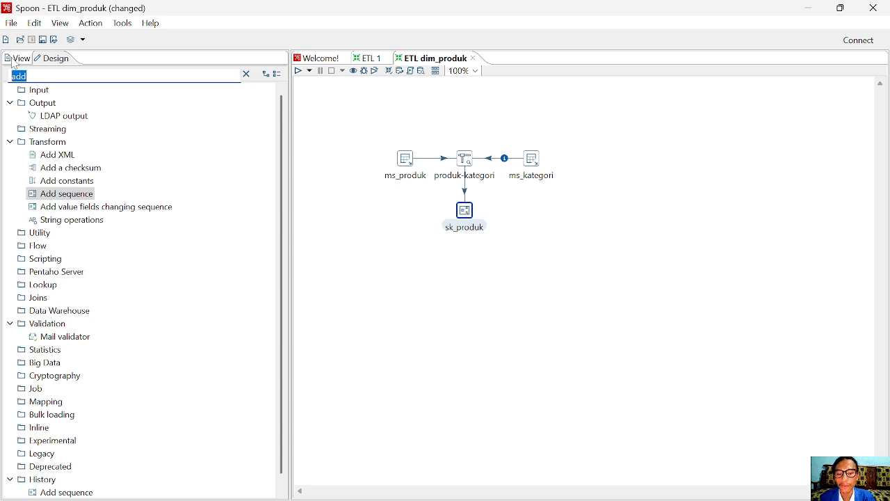
text(se)
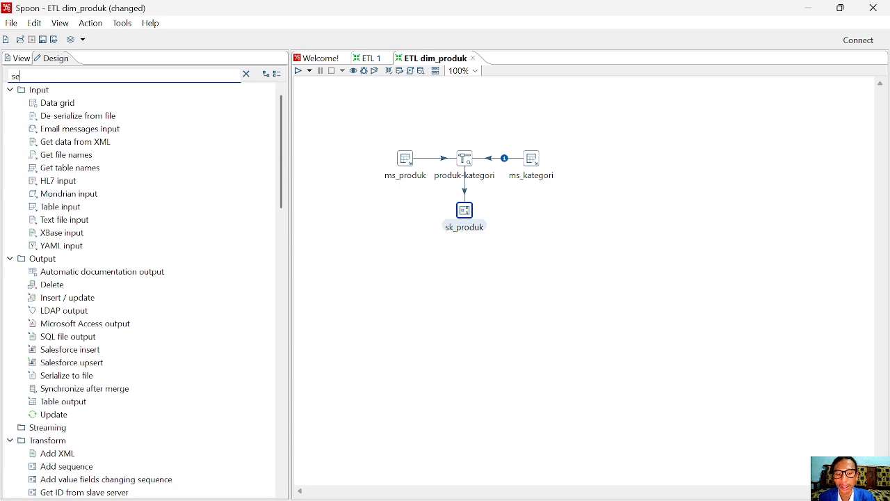
text(le)
drag(59, 142, 474, 259)
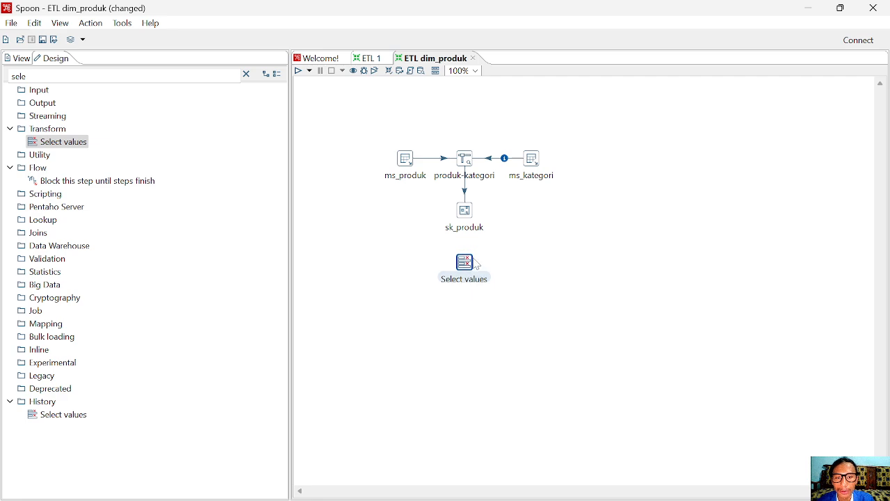
click(472, 223)
right_click(471, 222)
key(Escape)
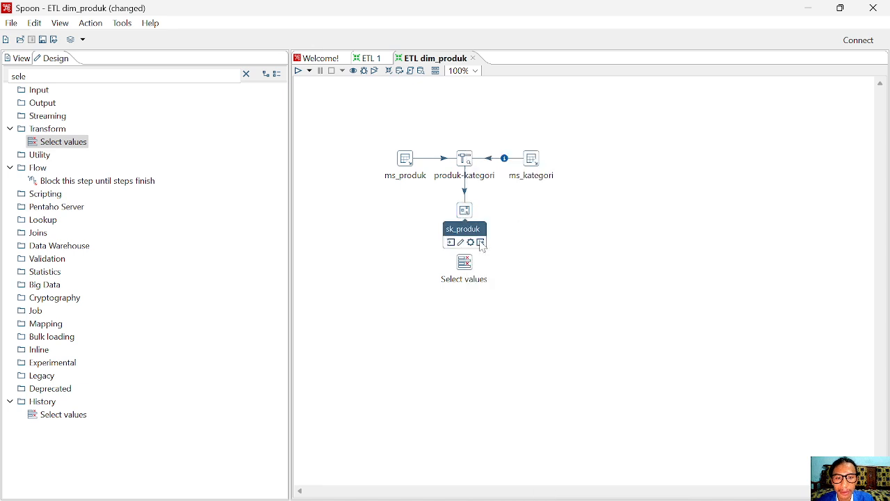
drag(476, 229, 470, 265)
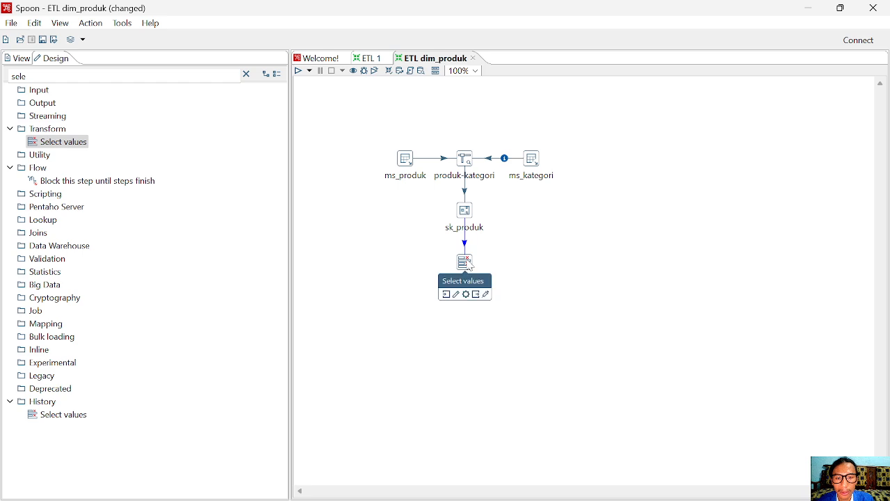
right_click(470, 265)
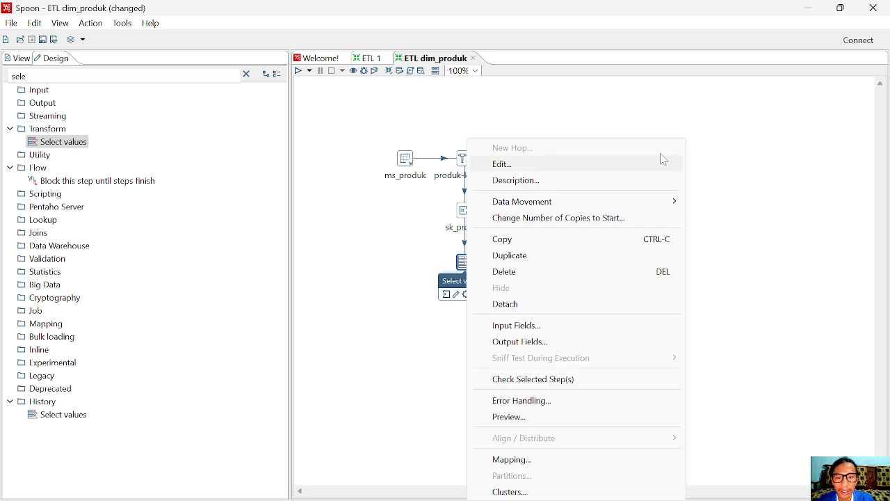
click(575, 167)
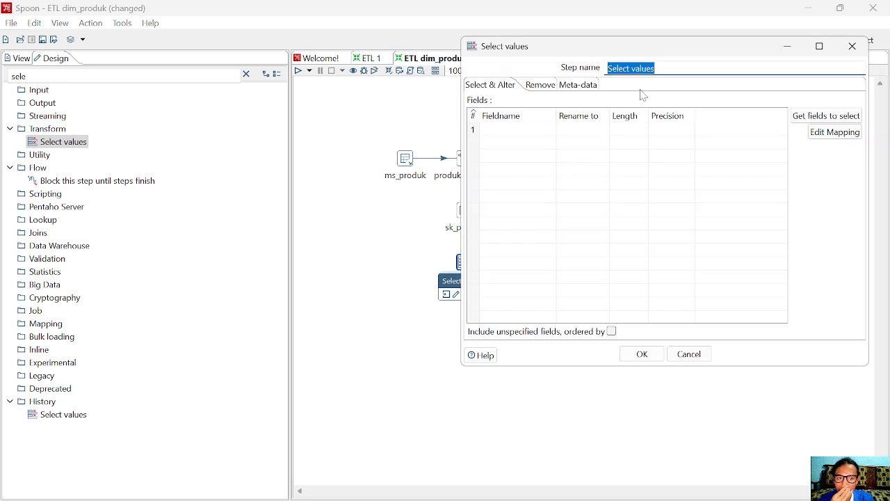
Name the Select values step atur_kolom and load its eight incoming fields, kode_item to sk_produk
drag(646, 56, 450, 66)
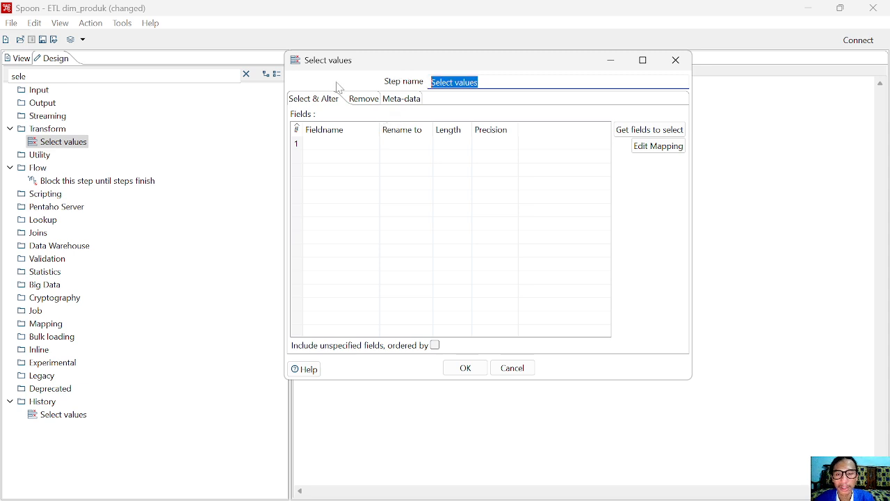
text(atur_kolom)
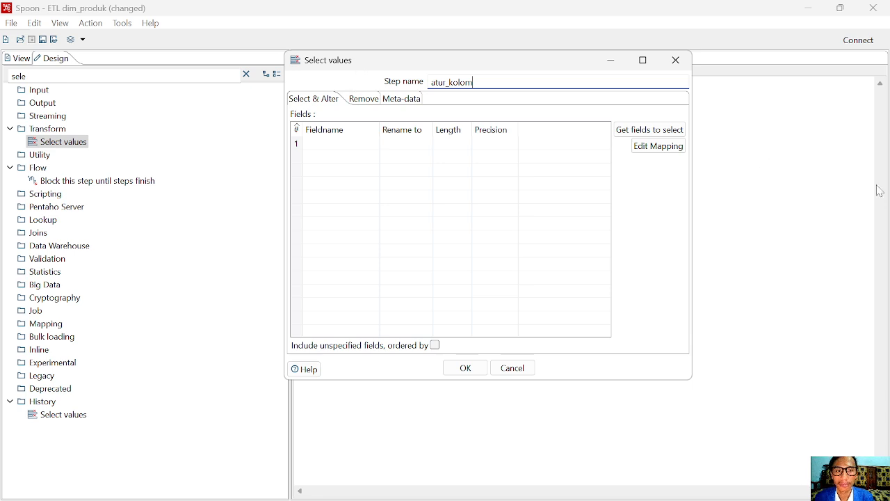
click(630, 137)
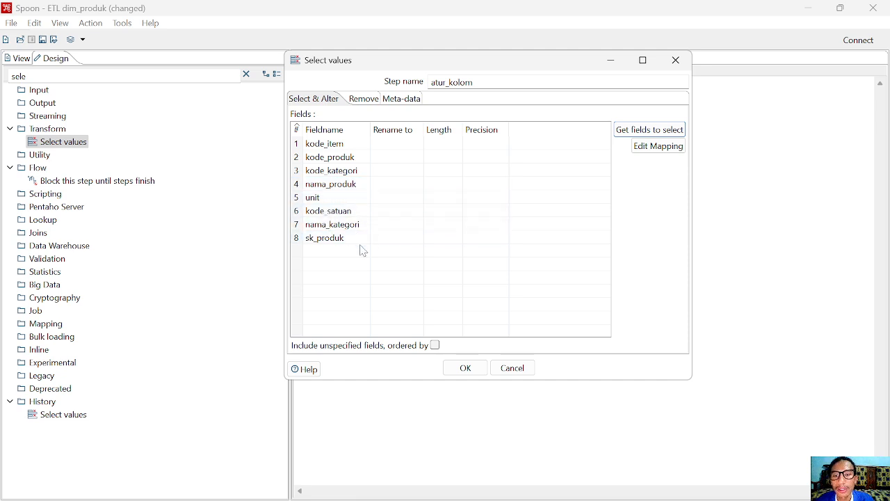
mouse_move(295, 500)
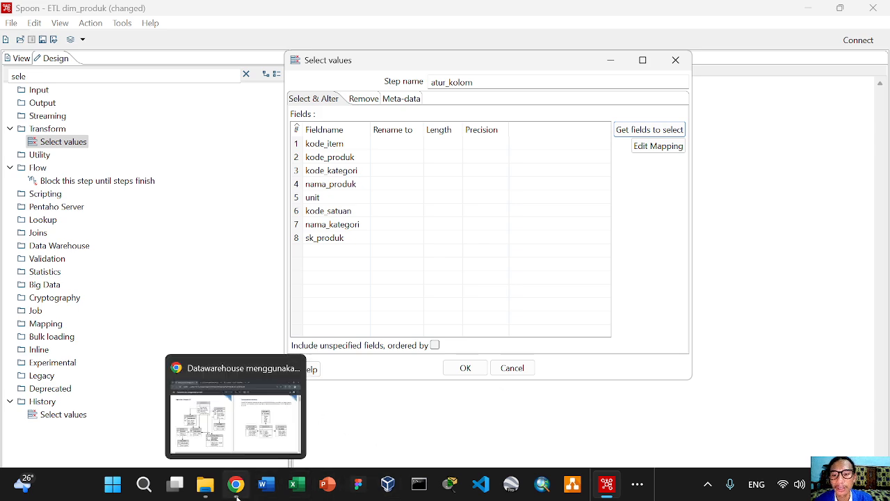
click(237, 495)
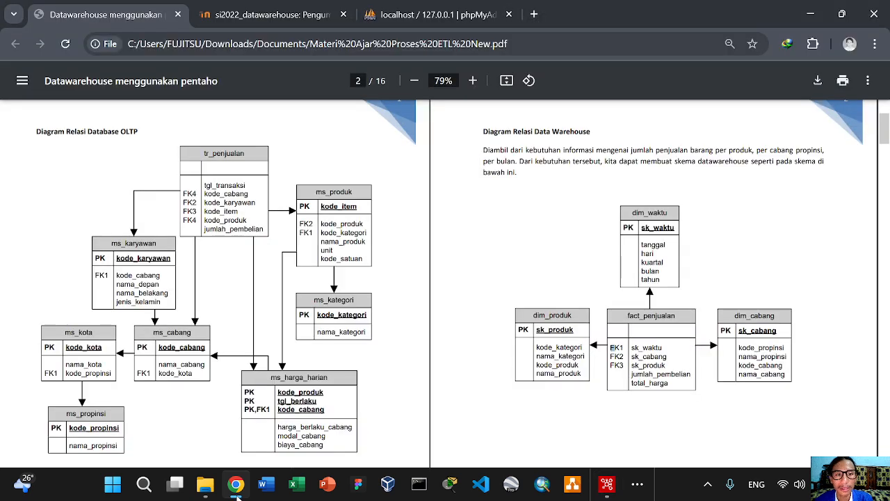
scroll(612, 257, down, 1)
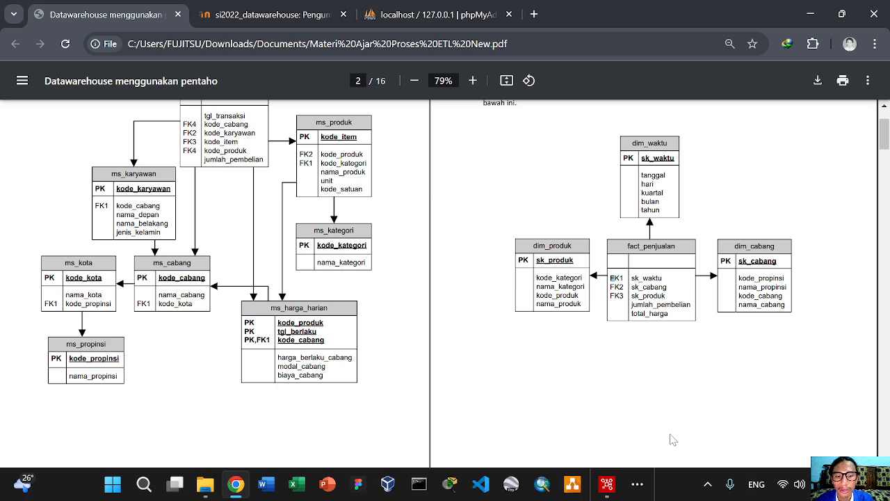
click(607, 484)
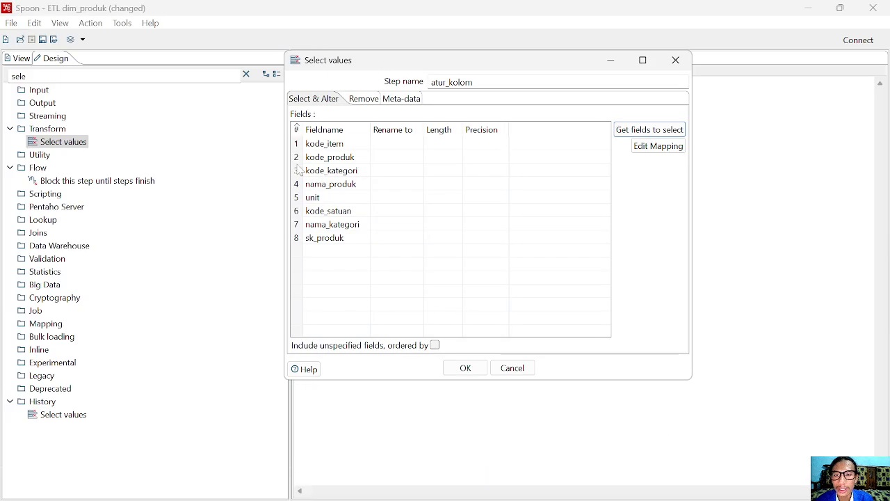
Set the first three field rows to sk_produk, kode_kategori and nama_kategori
click(368, 147)
click(364, 143)
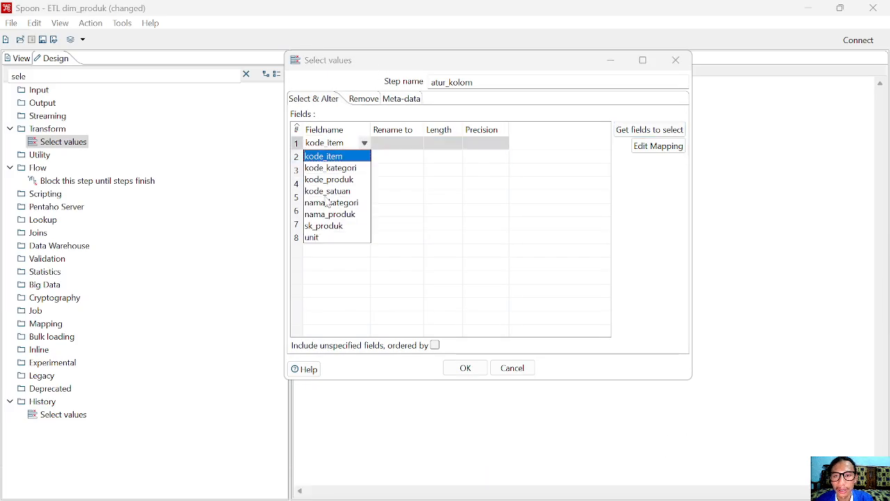
click(320, 224)
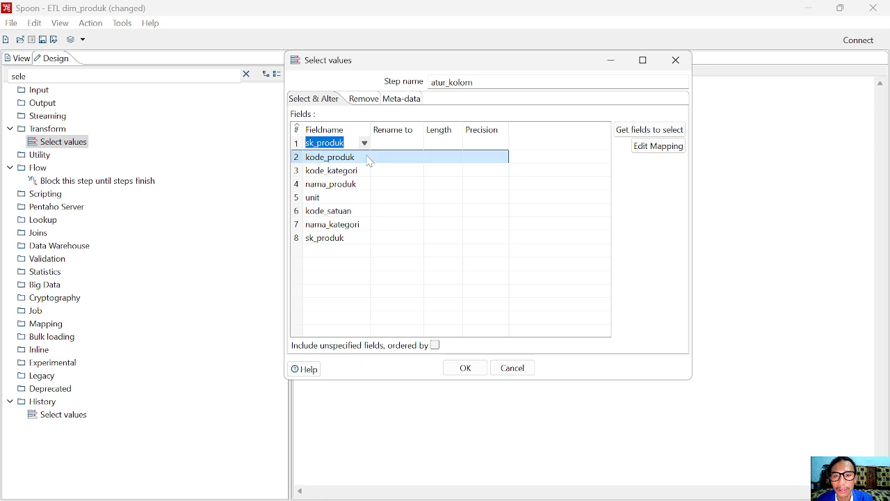
click(369, 159)
click(364, 157)
click(336, 181)
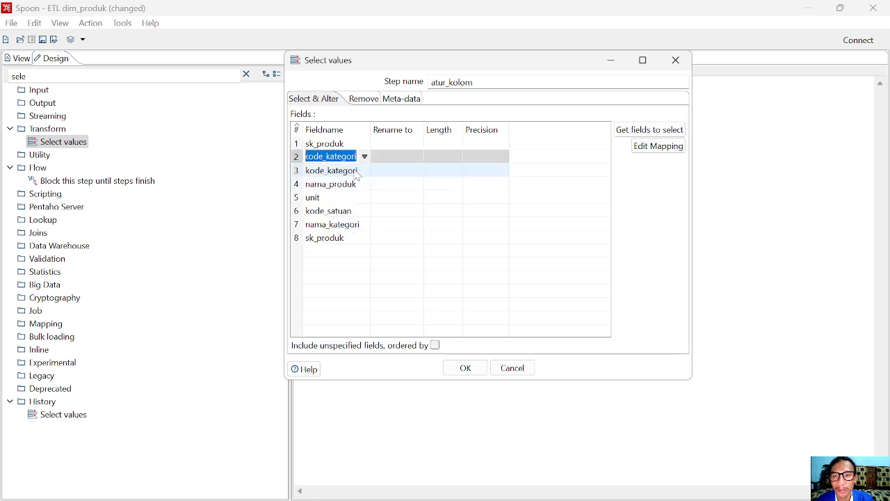
click(363, 171)
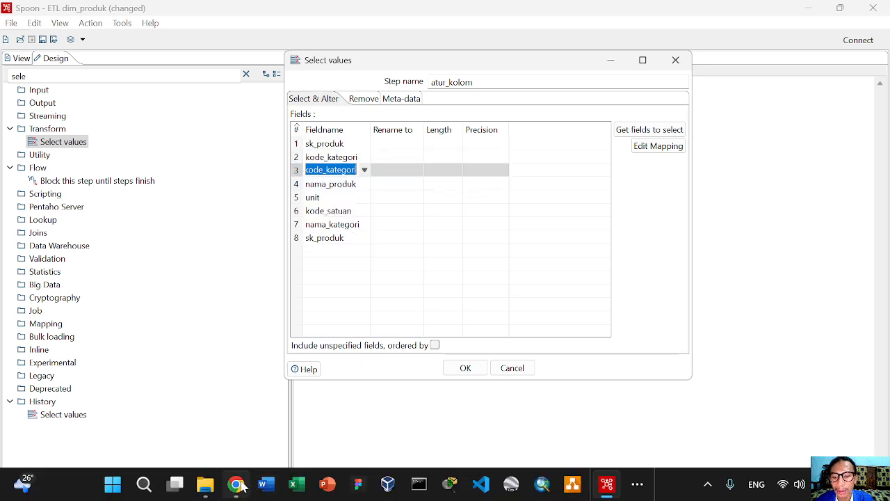
click(236, 484)
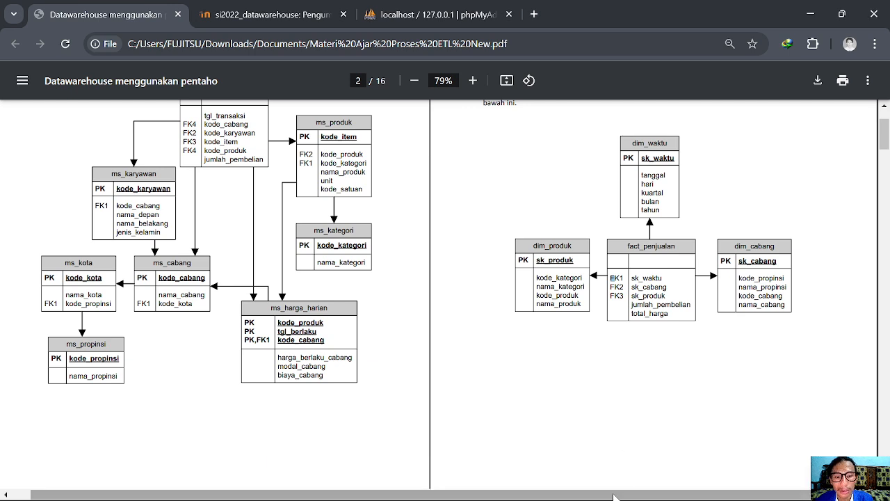
click(599, 492)
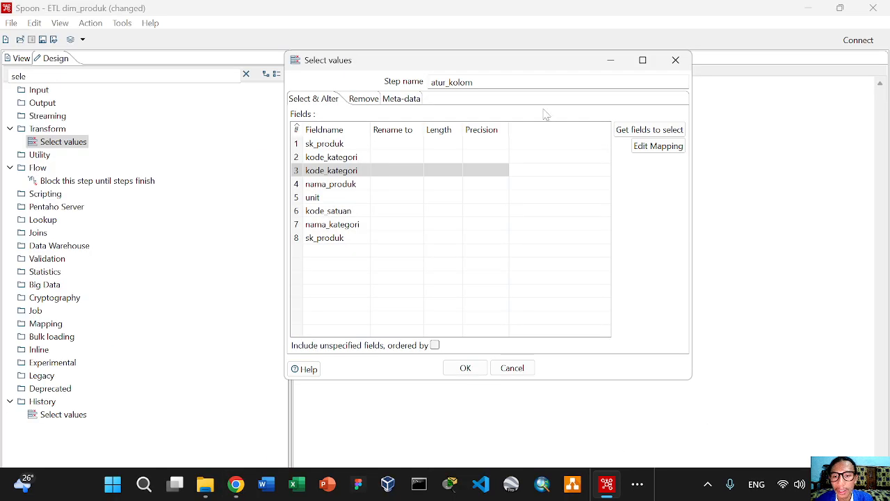
click(348, 170)
click(364, 171)
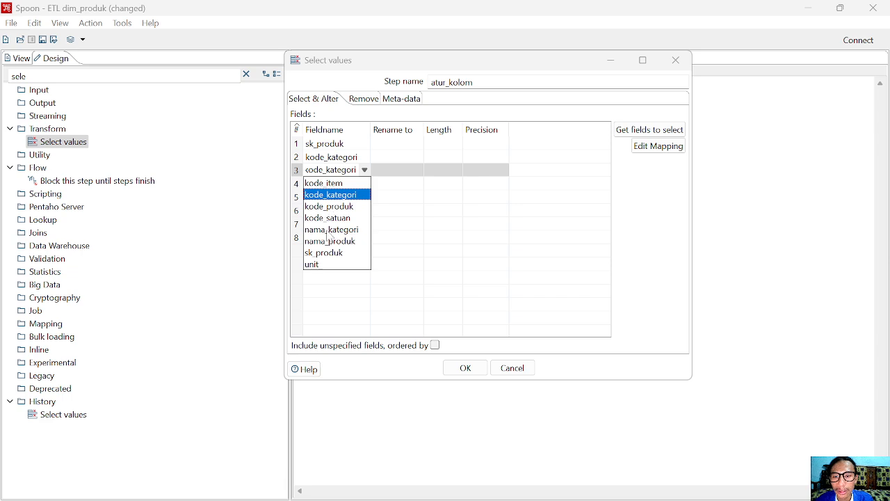
click(332, 230)
Set field rows 4 and 5 to kode_produk and nama_produk
click(364, 187)
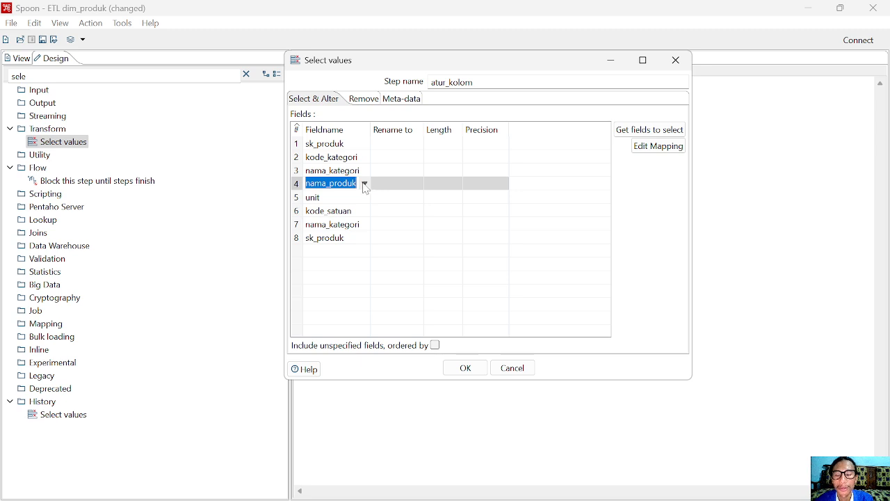
click(365, 186)
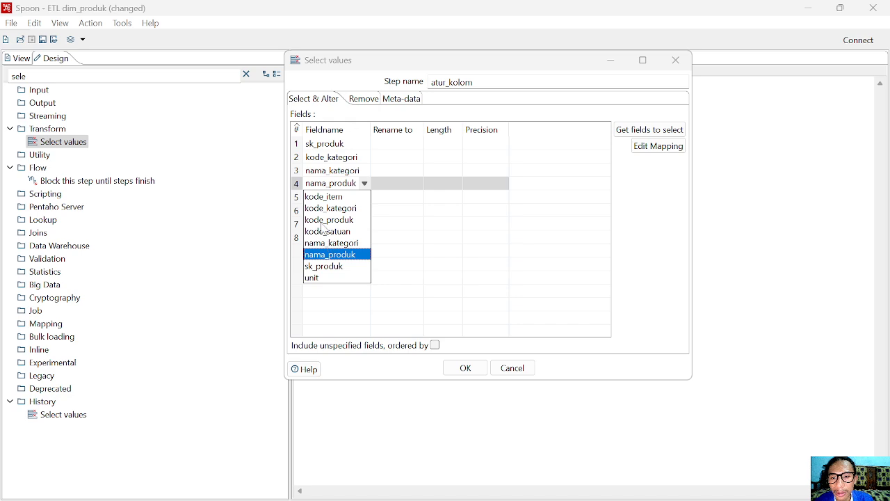
click(321, 221)
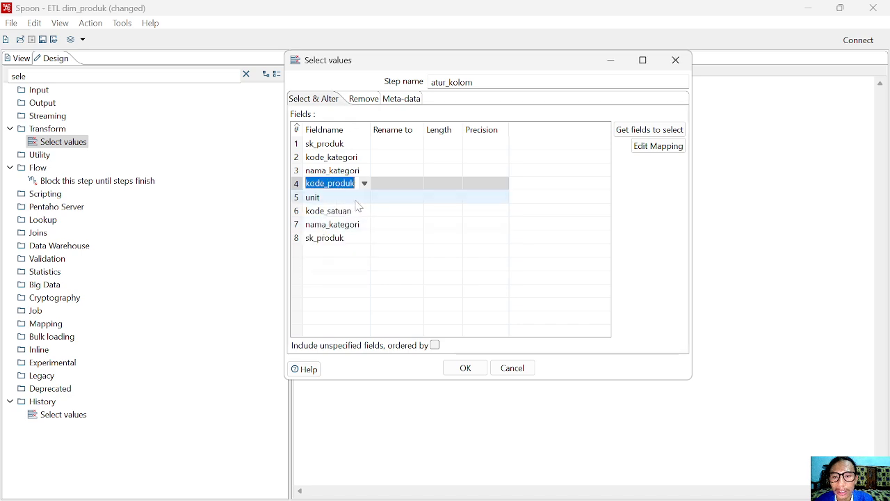
click(363, 200)
click(364, 198)
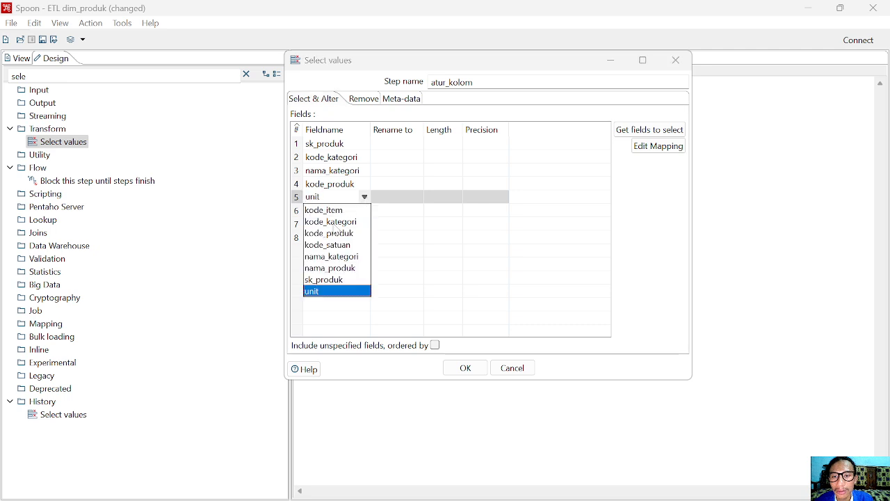
click(321, 268)
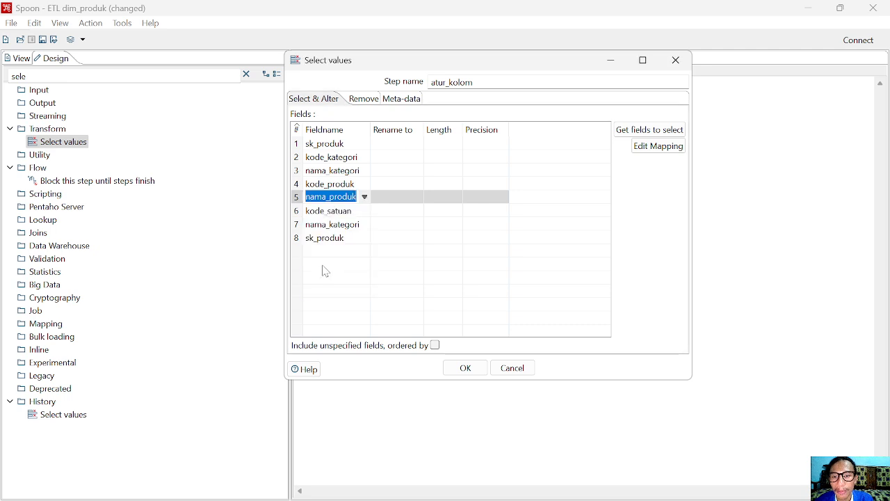
Delete the leftover duplicate kode_satuan, nama_kategori and sk_produk rows and confirm the list
click(235, 487)
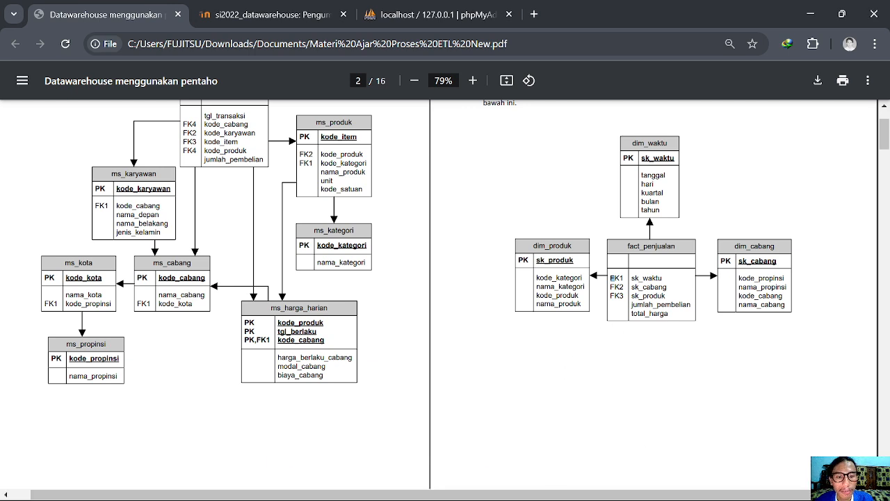
click(573, 484)
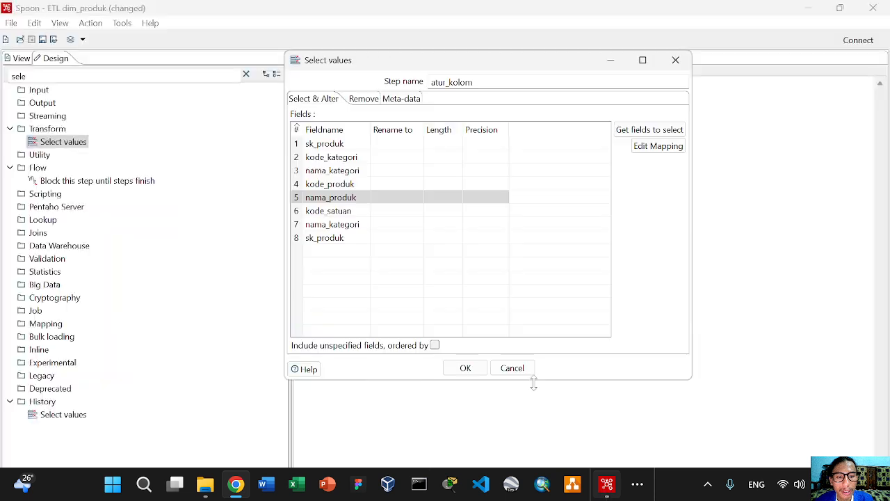
click(313, 212)
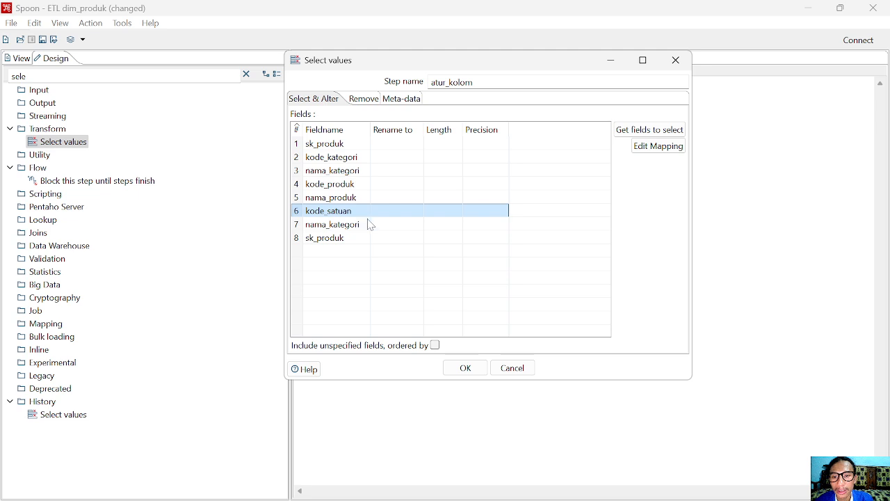
key(Delete)
key(Delete)
key(Delete)
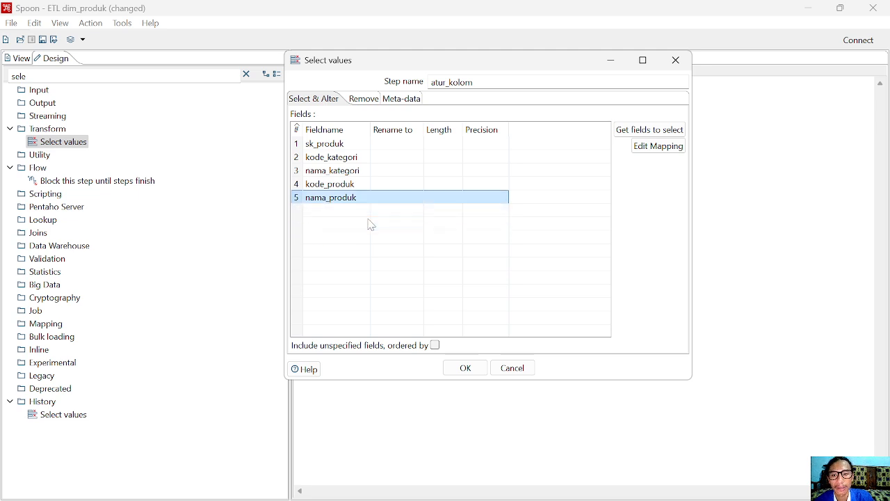
click(465, 368)
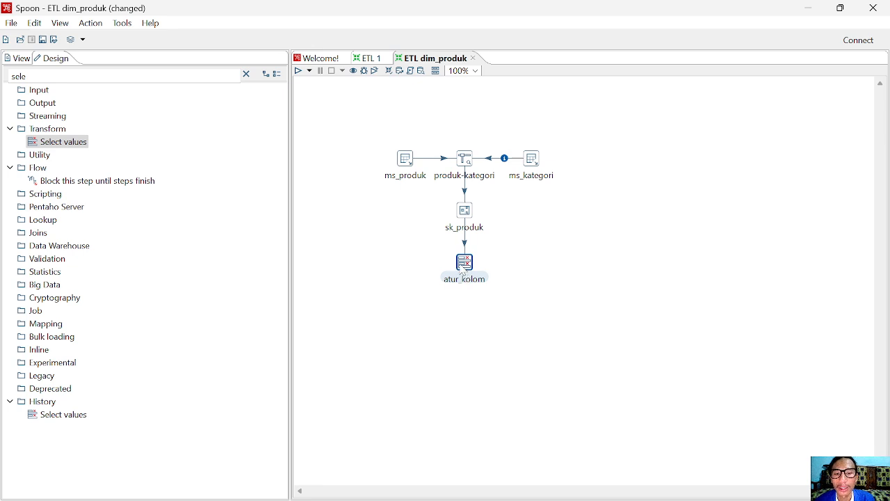
Nudge atur_kolom up and place a Table output step below it via a 'table' search
drag(464, 280, 467, 262)
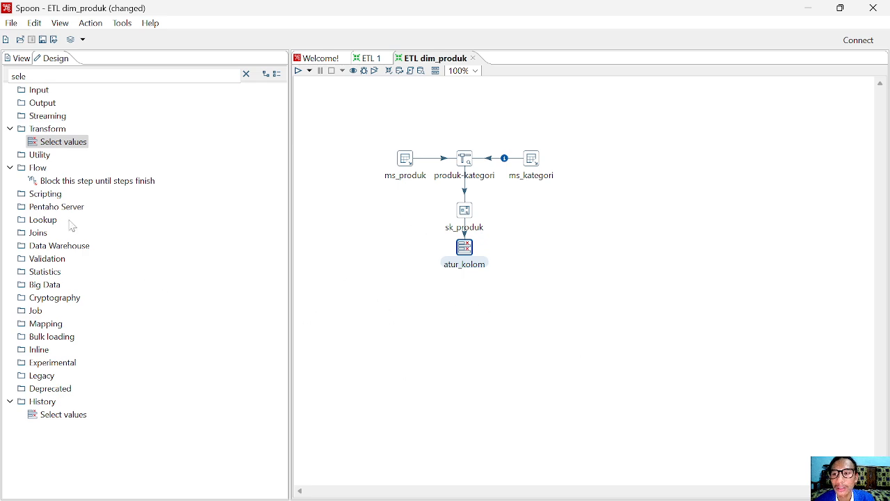
double_click(21, 76)
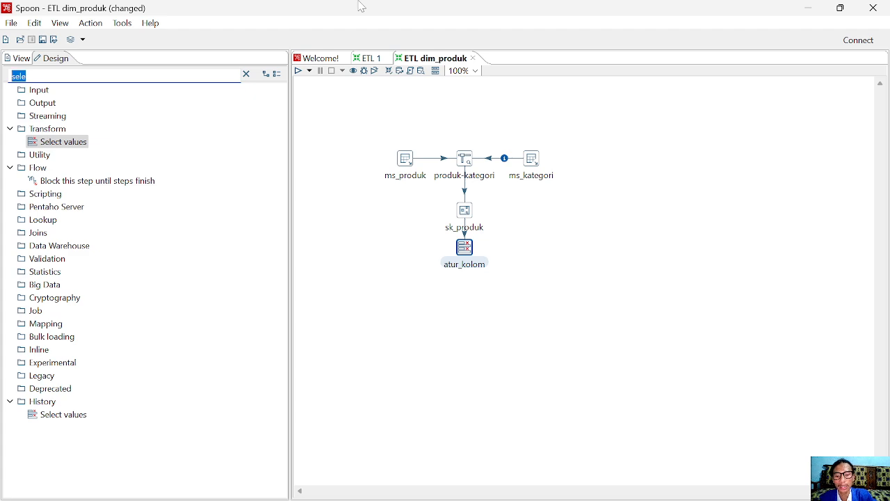
text(tan)
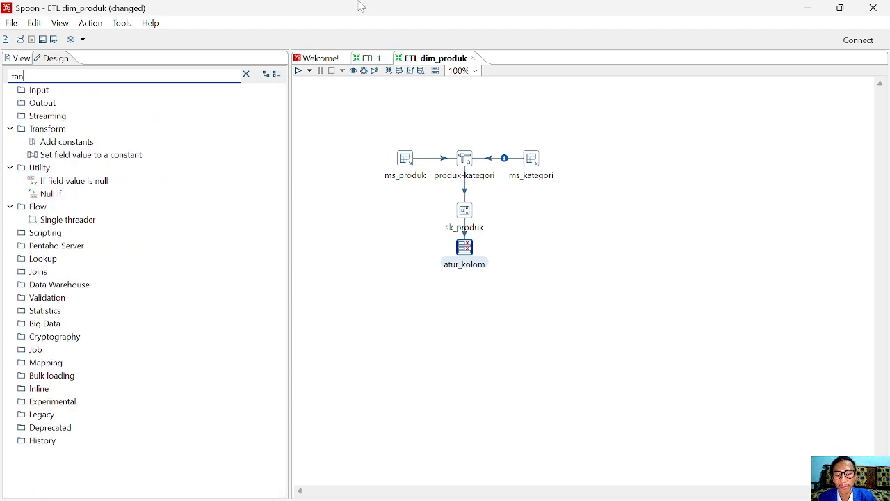
key(BackSpace)
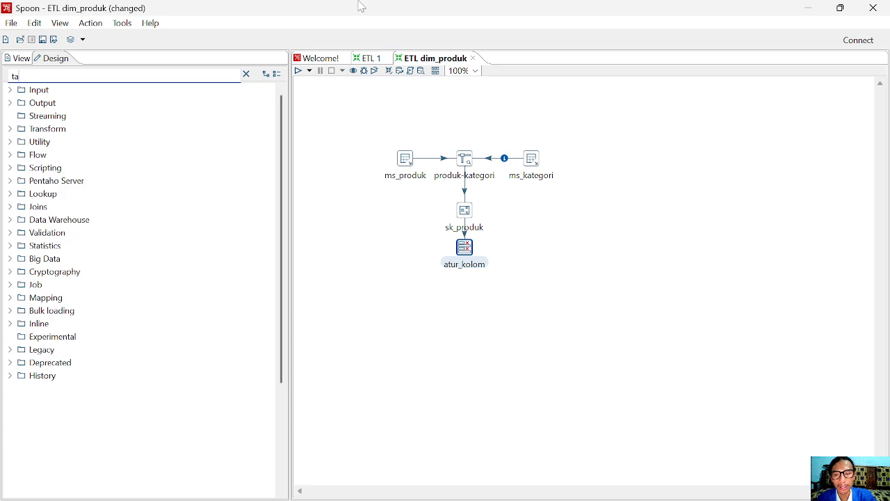
text(ble)
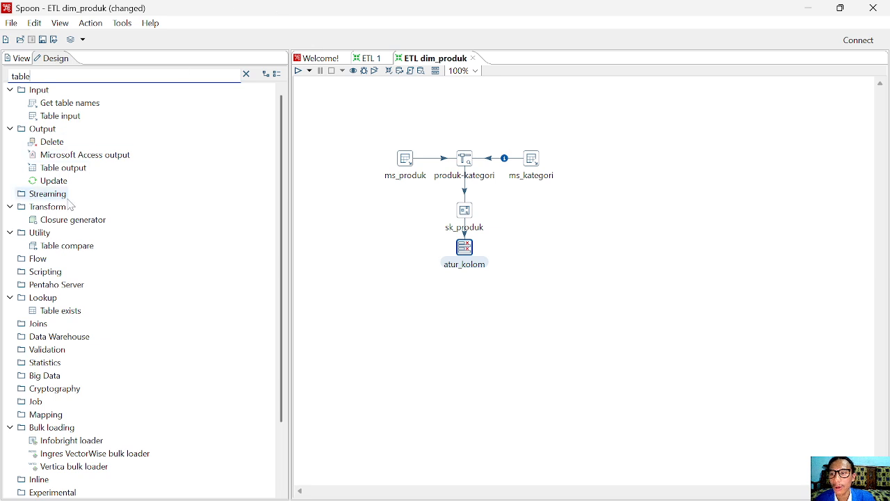
drag(71, 178, 470, 303)
Connect atur_kolom to Table output with a main-output hop
right_click(464, 250)
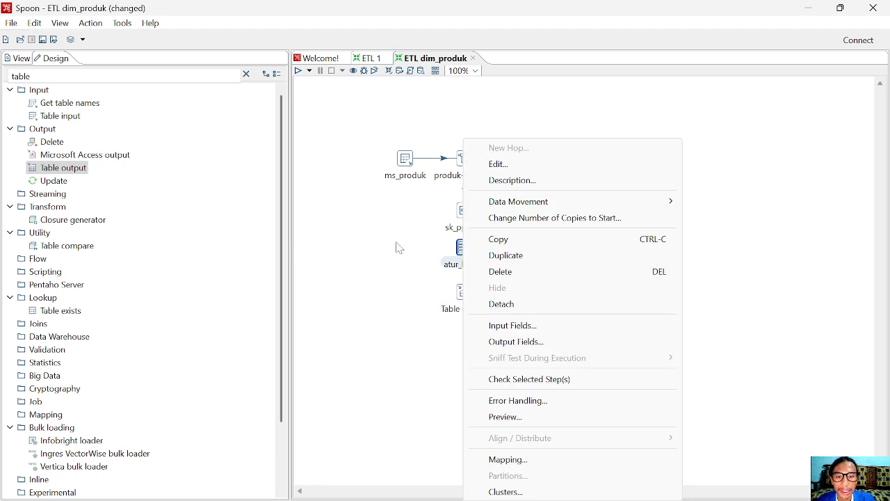
click(423, 268)
mouse_move(474, 260)
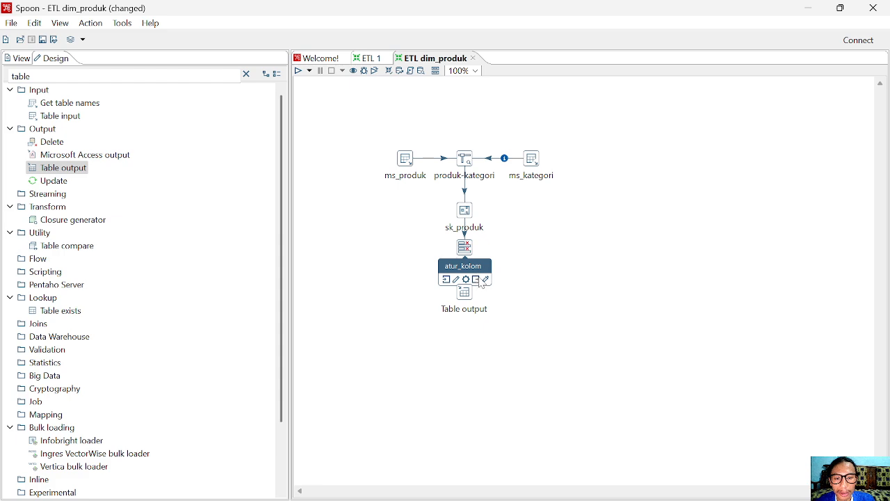
drag(478, 282, 464, 300)
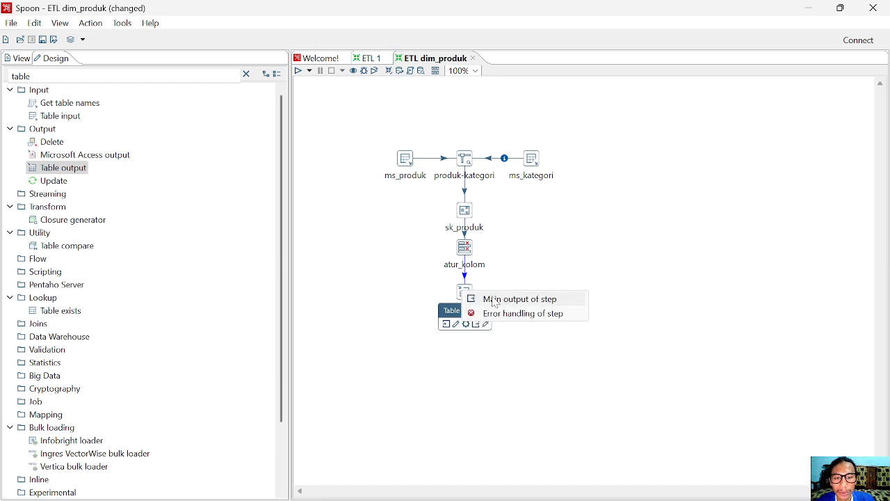
click(560, 303)
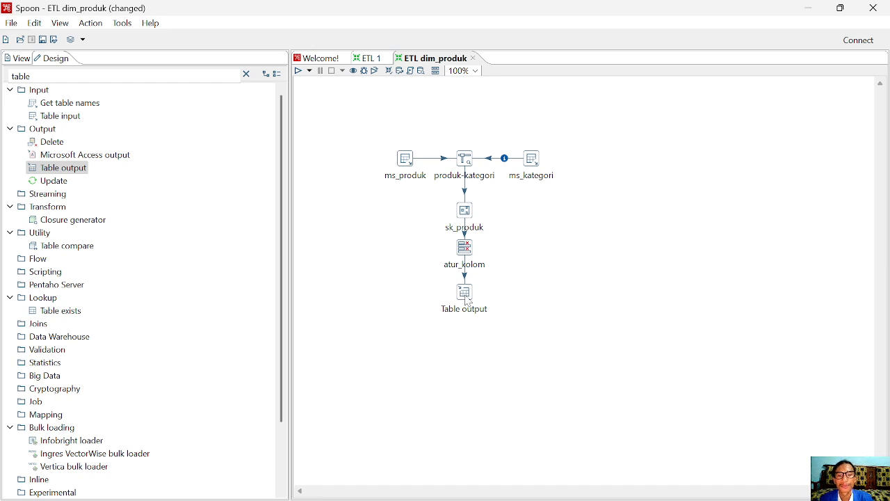
mouse_move(467, 299)
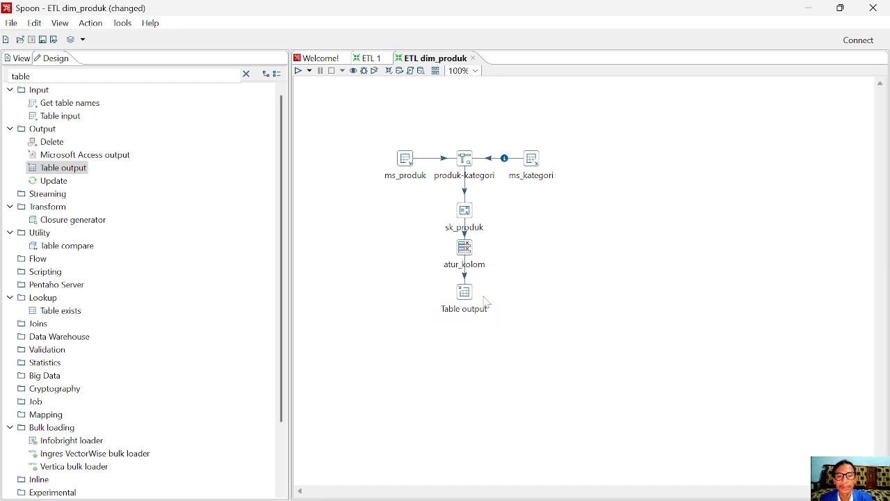
right_click(466, 296)
Name the output step dim_produk, using koneksi_dw_phi, target table dim_produk, with truncate enabled
click(513, 165)
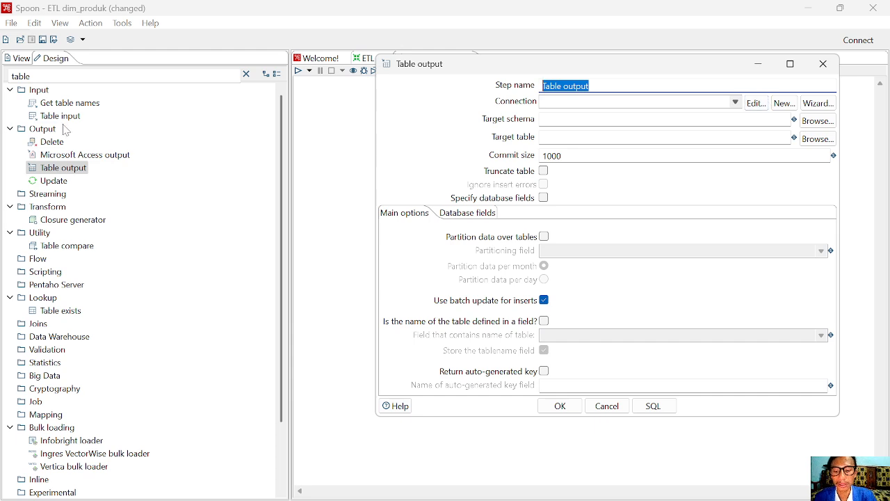
text(dim)
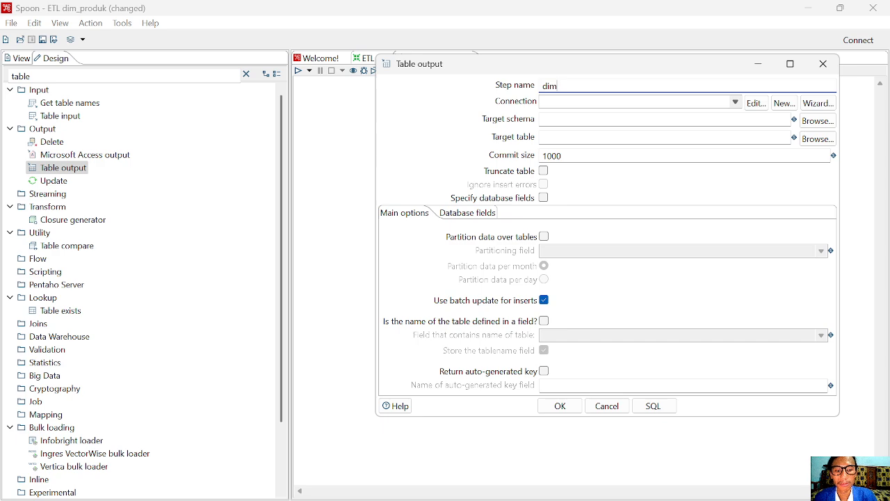
drag(452, 69, 451, 116)
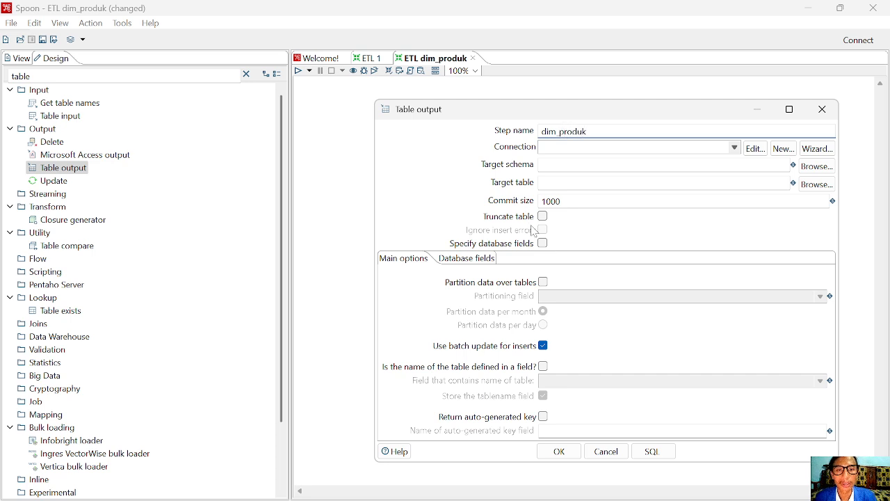
click(735, 148)
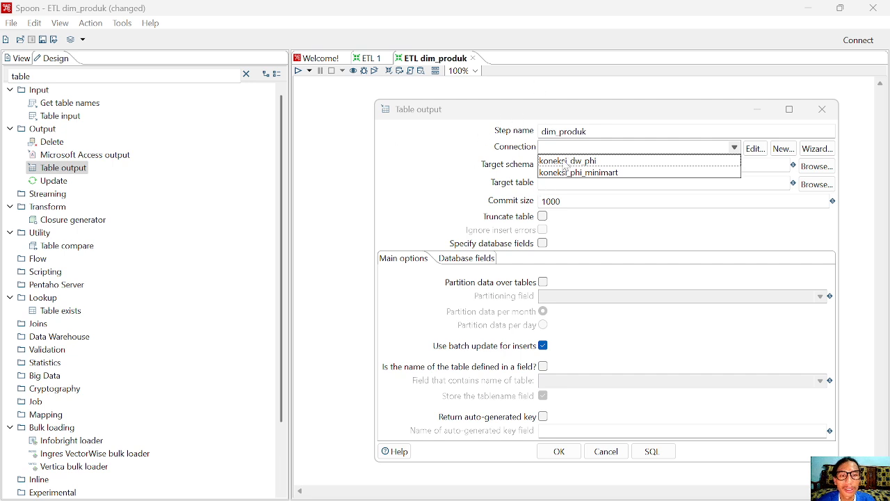
click(583, 164)
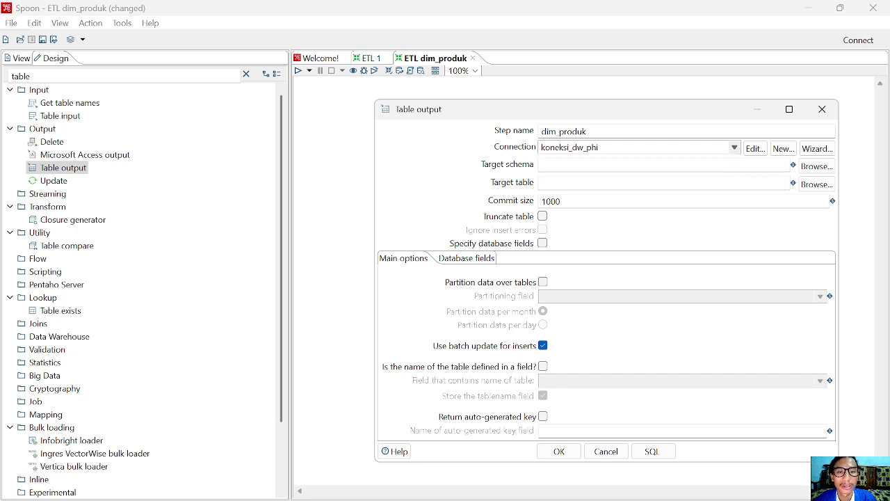
click(543, 182)
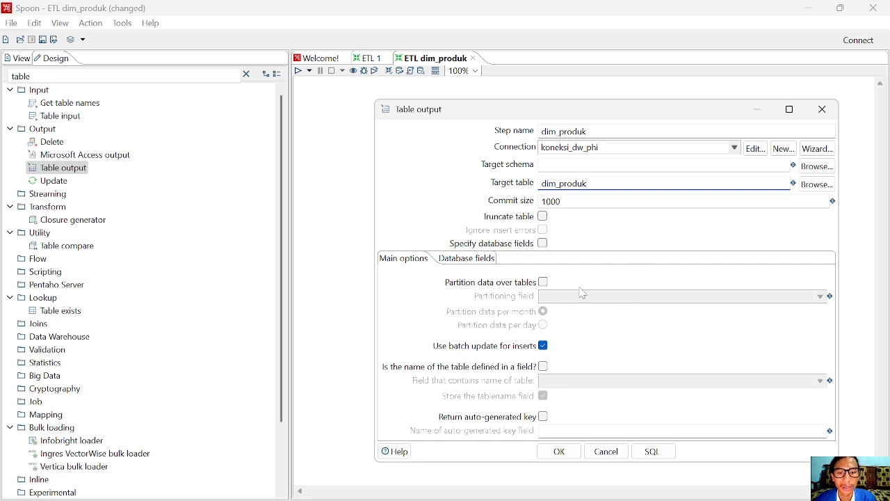
click(545, 220)
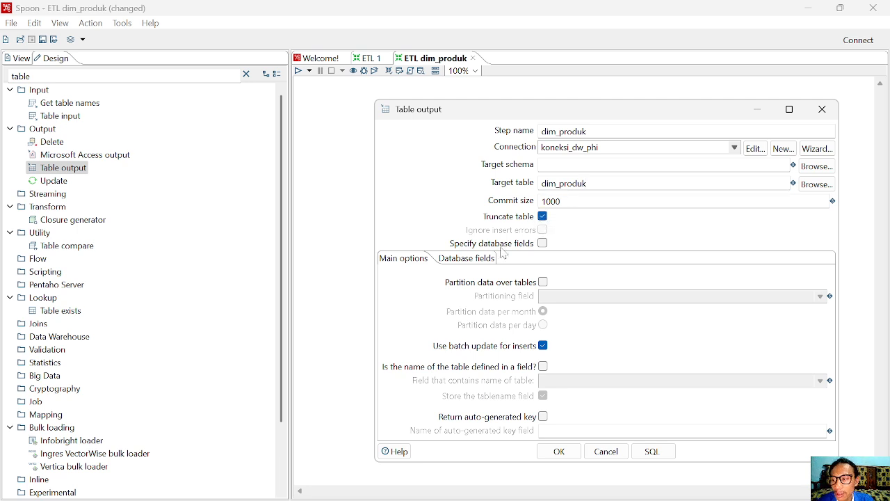
Generate and execute the CREATE TABLE dim_produk SQL, then confirm the dim_produk Table output settings
click(655, 452)
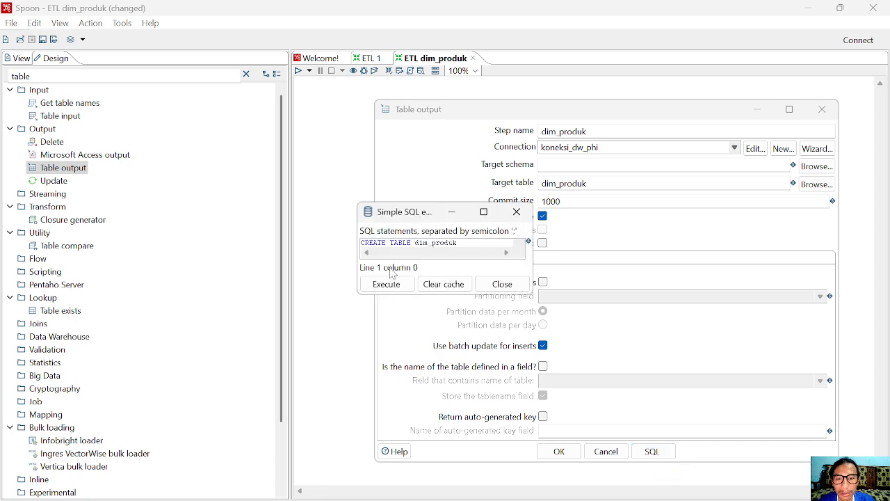
click(390, 285)
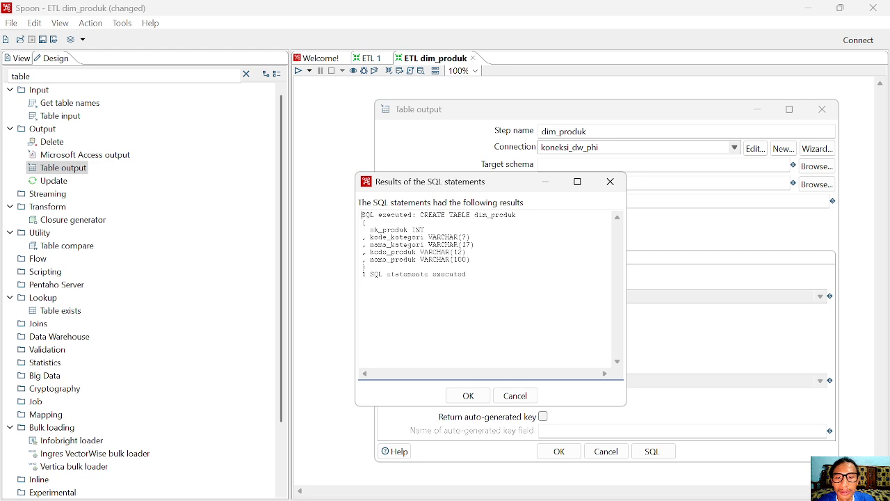
click(468, 395)
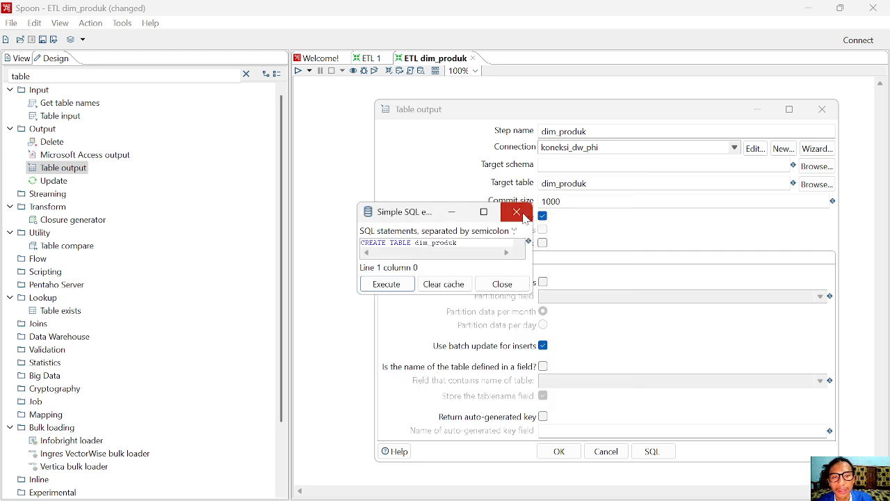
click(525, 219)
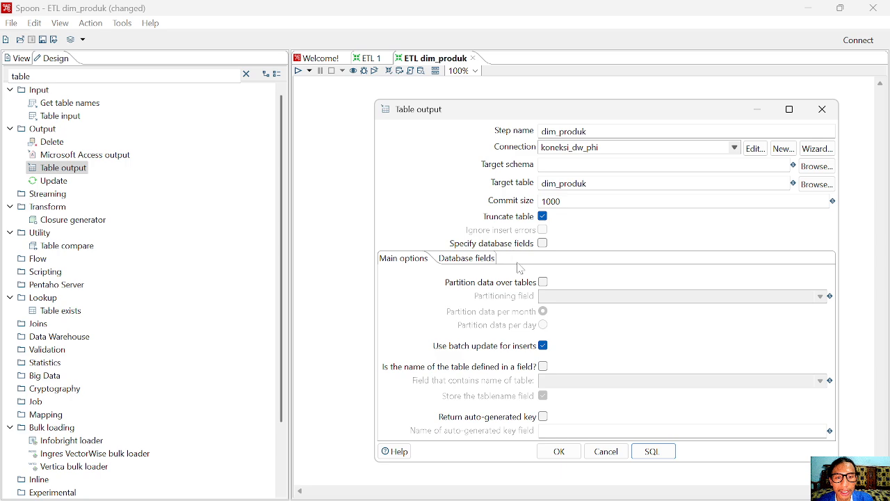
click(560, 452)
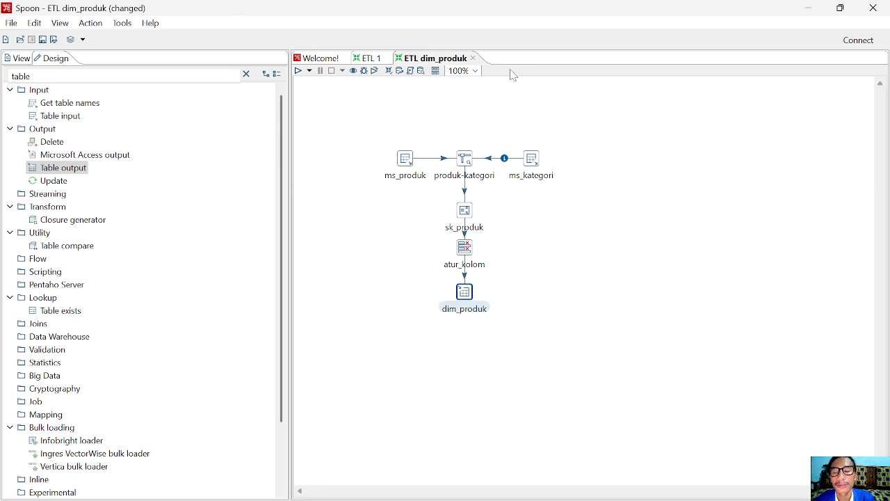
Run the ETL dim_produk transformation on the Pentaho local engine, writing 41 rows to dim_produk
click(310, 72)
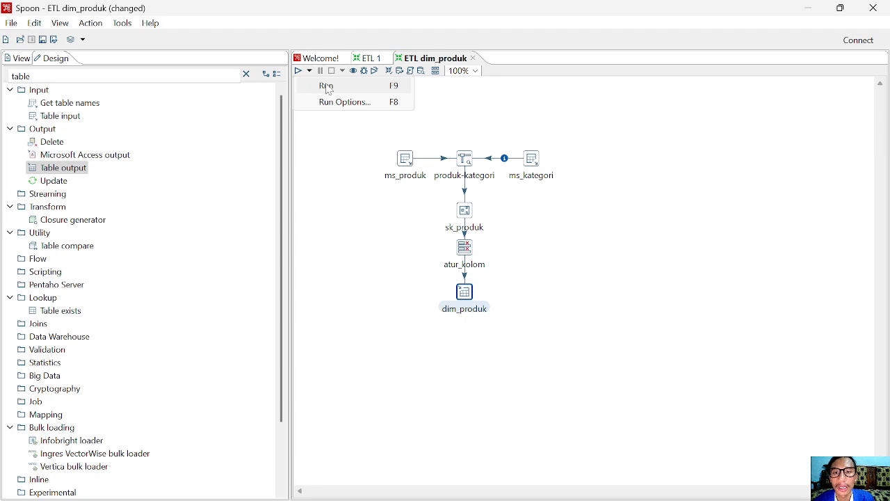
click(332, 86)
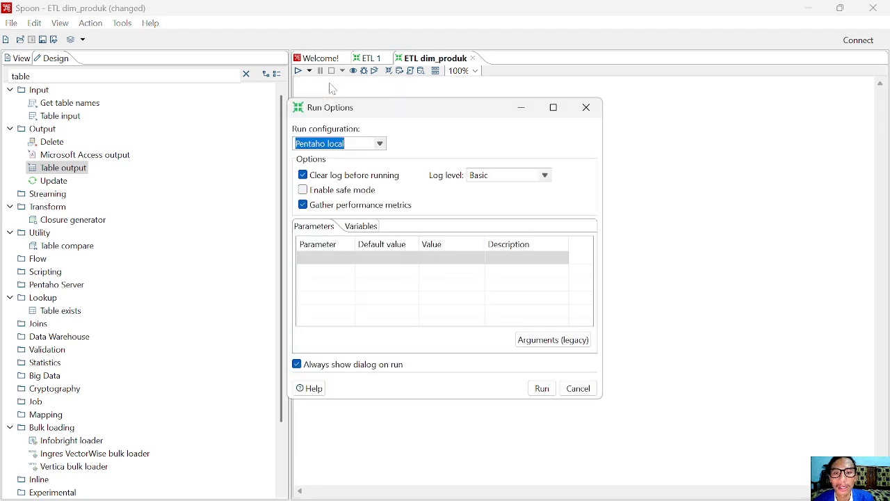
click(542, 389)
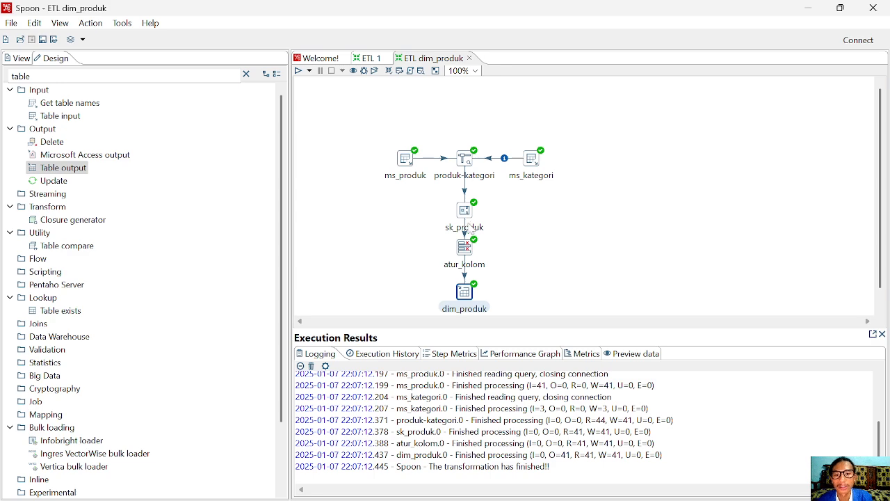
Switch to Chrome and bring up the phpMyAdmin tab
mouse_move(458, 499)
click(236, 485)
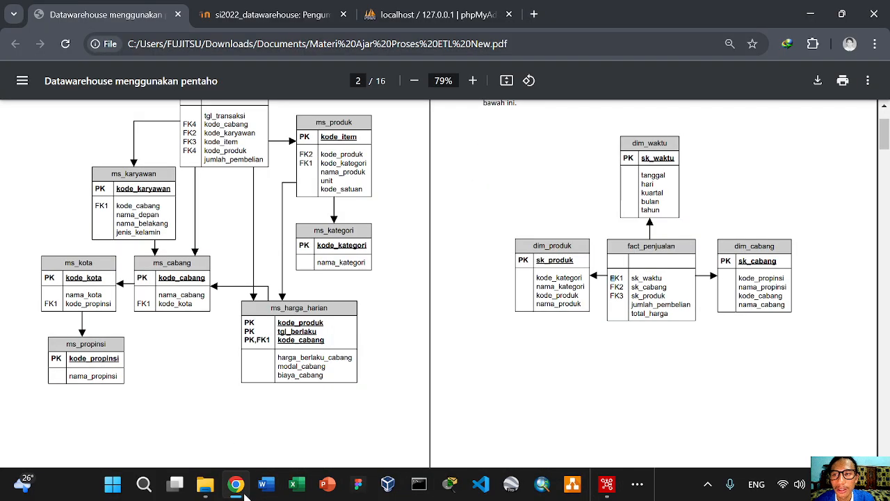
click(256, 18)
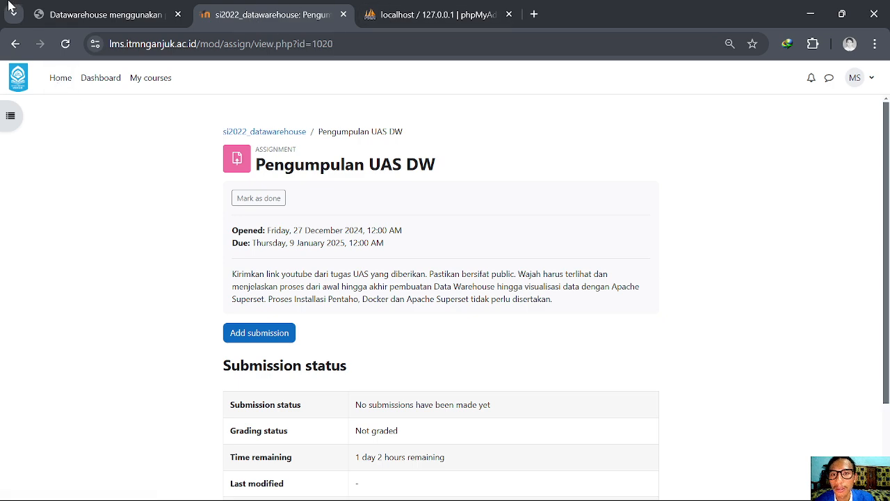
click(454, 9)
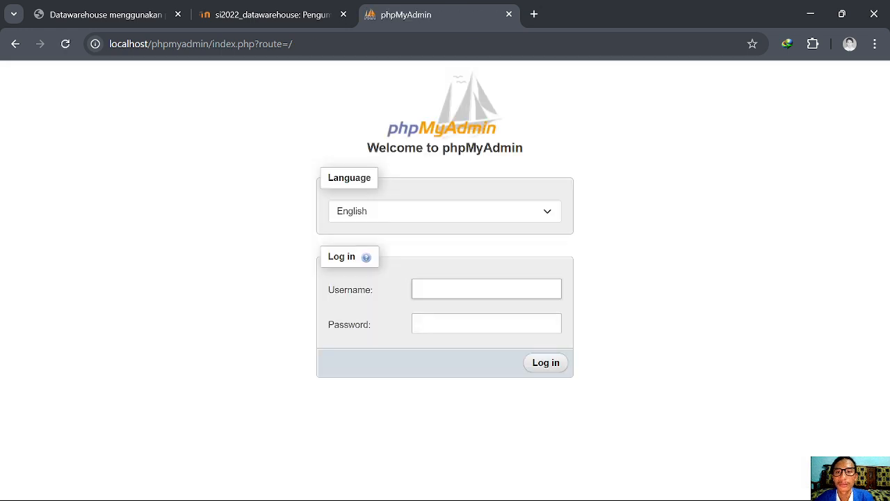
Log in to phpMyAdmin with the saved username and the account password
click(486, 288)
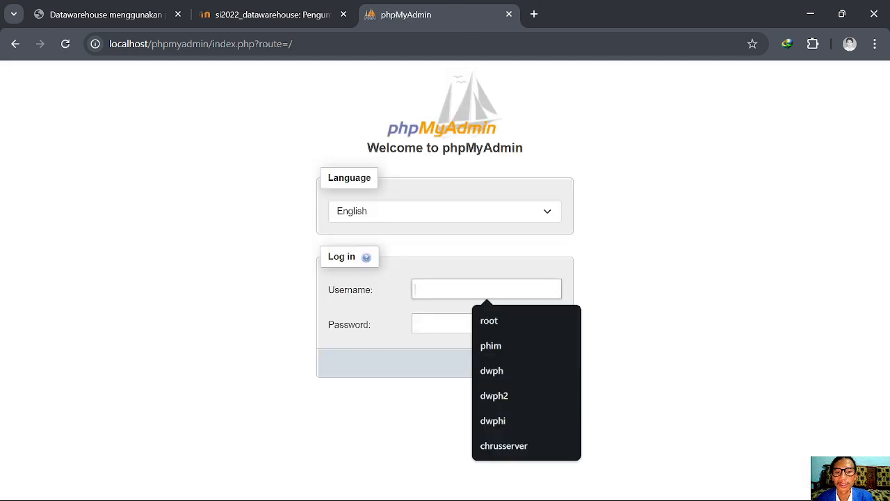
click(490, 370)
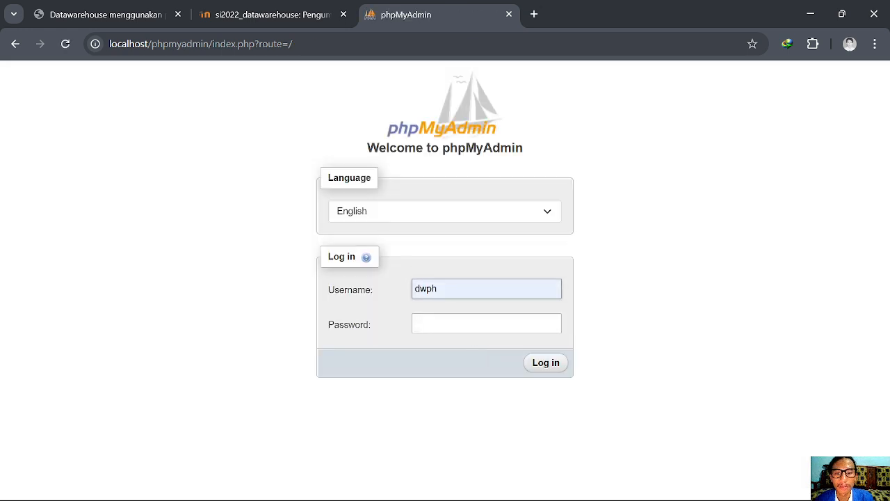
text(i)
key(Tab)
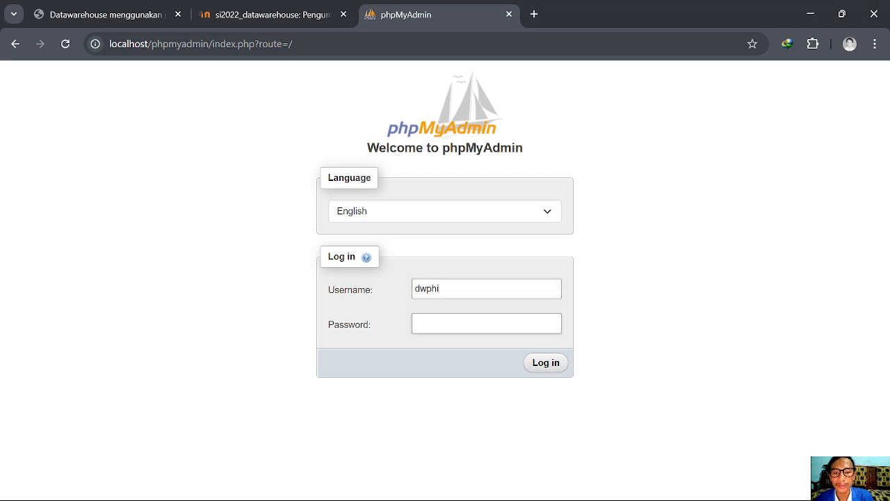
text(••)
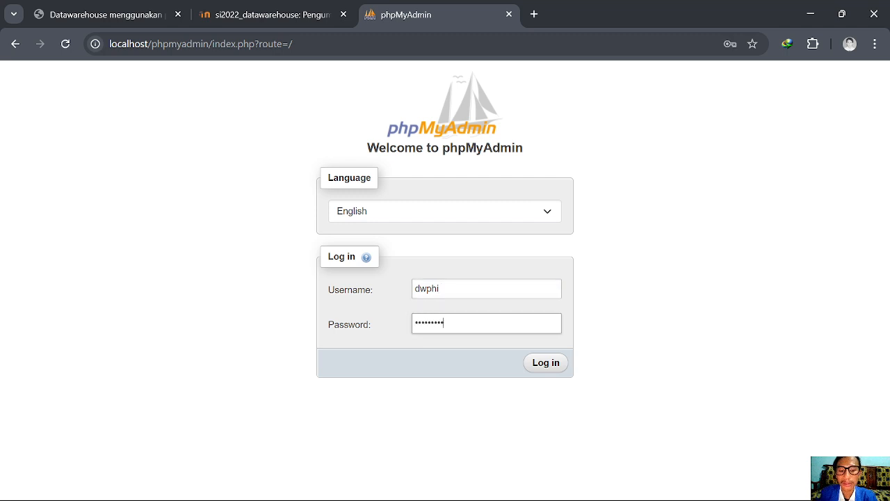
click(556, 364)
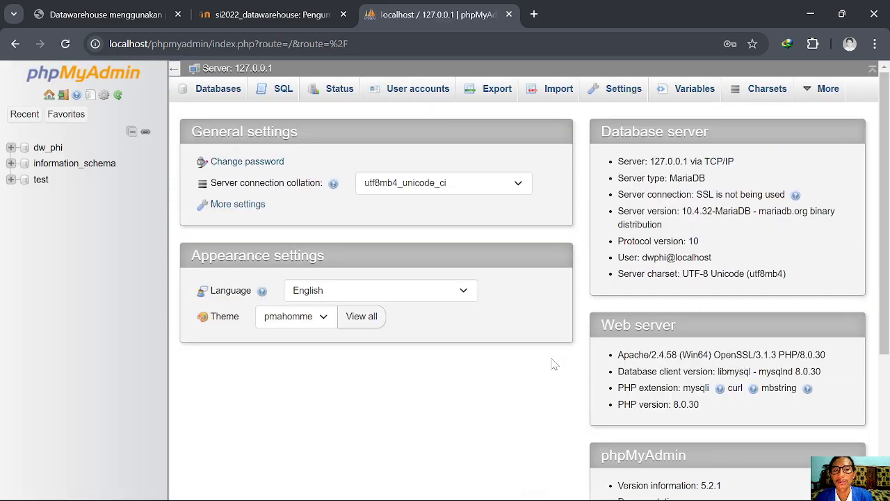
Open dw_phi's dim_produk table structure and make sk_produk its primary key
click(10, 148)
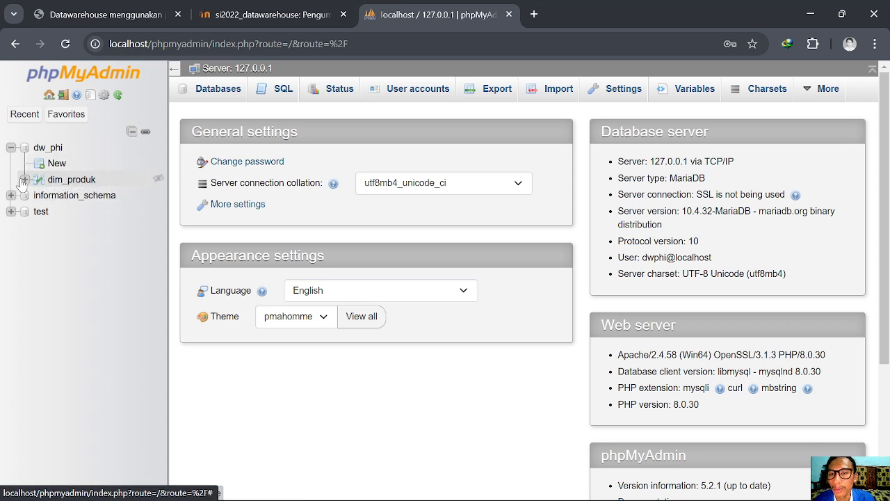
click(56, 181)
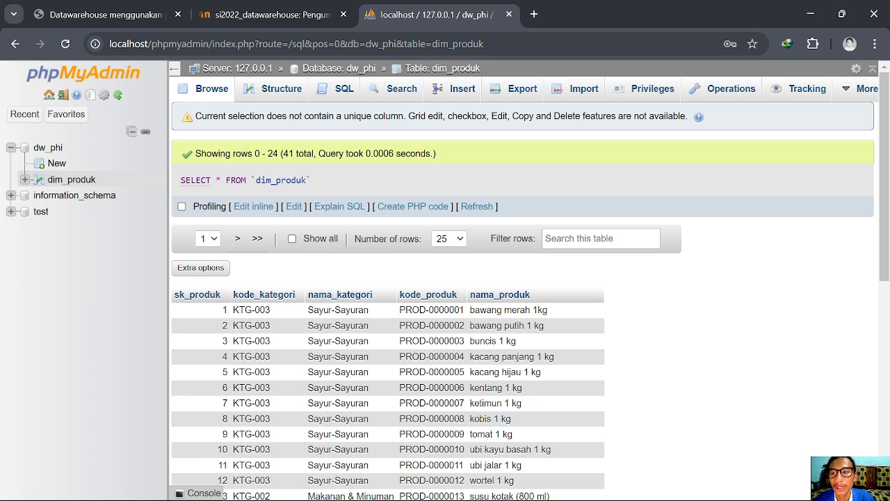
click(264, 89)
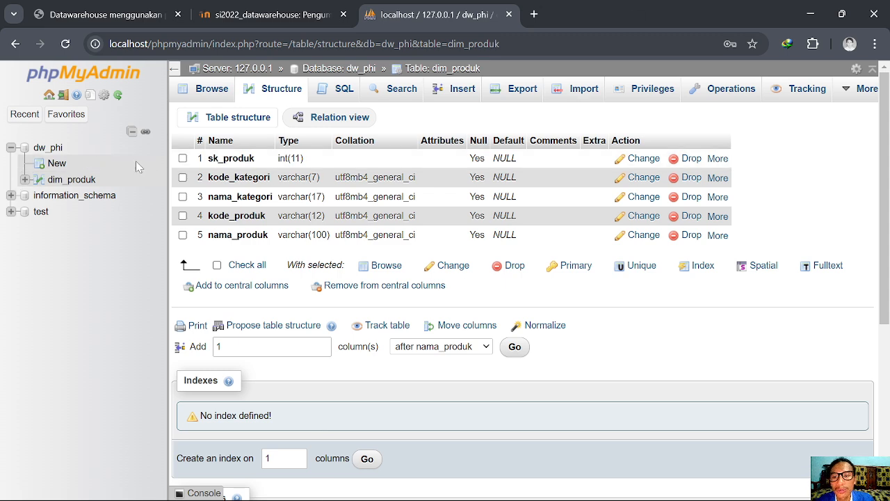
click(240, 160)
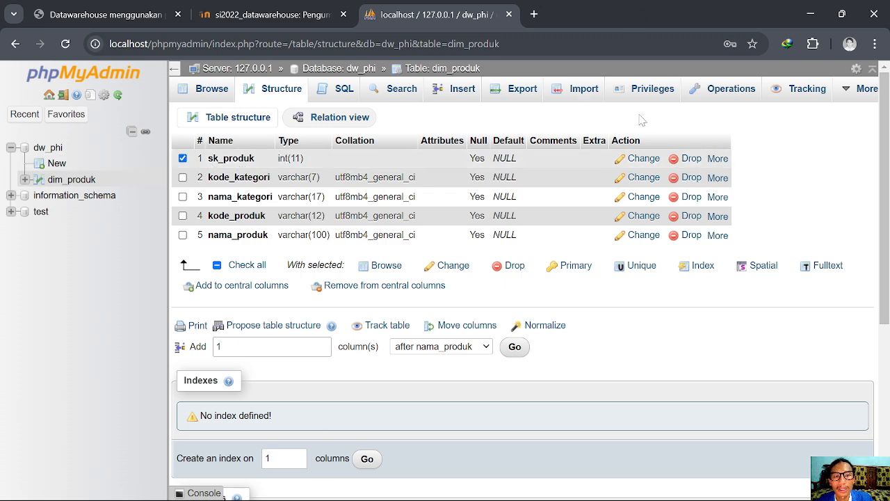
click(570, 270)
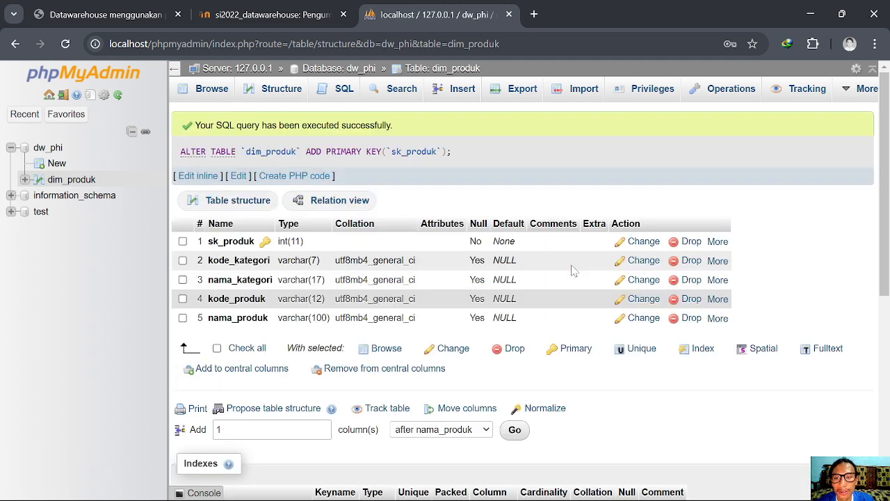
scroll(351, 296, down, 1)
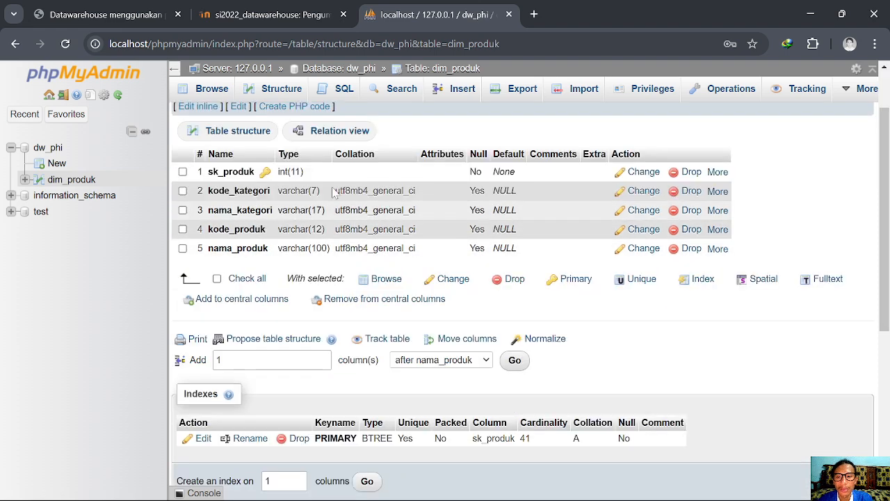
scroll(300, 393, down, 2)
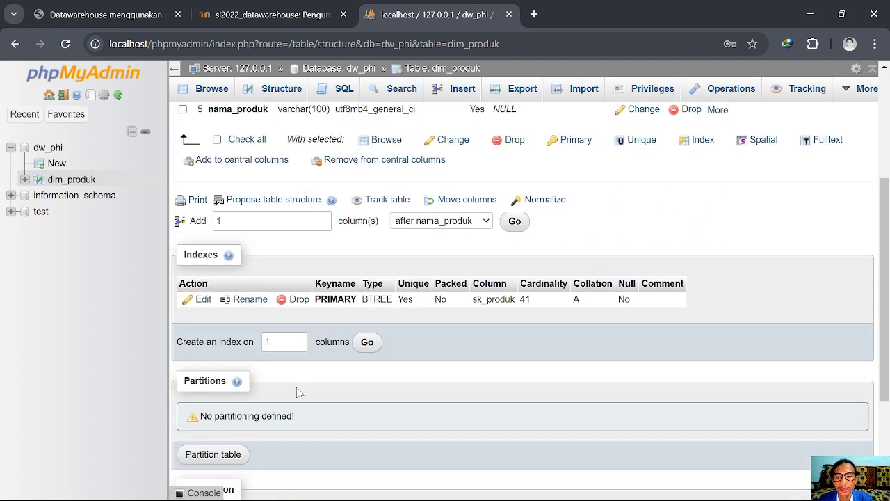
scroll(298, 393, up, 3)
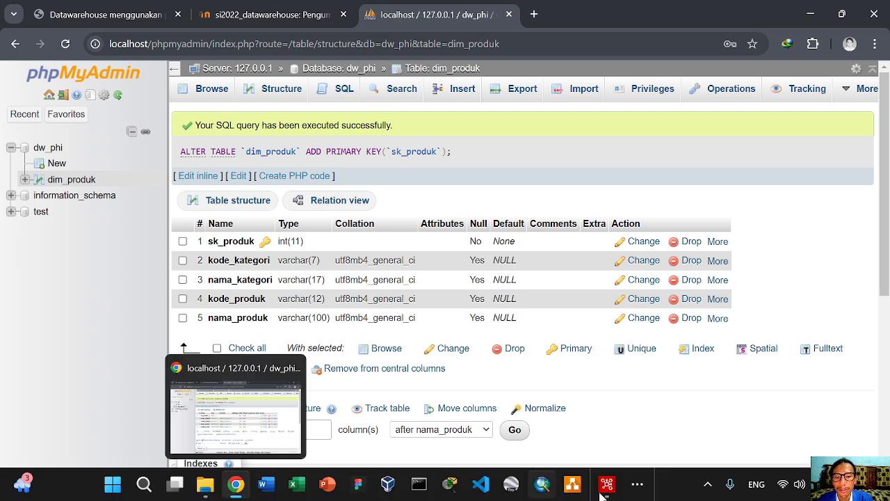
In Spoon, widen the canvas and close the Execution Results panel, then return to Chrome
click(606, 485)
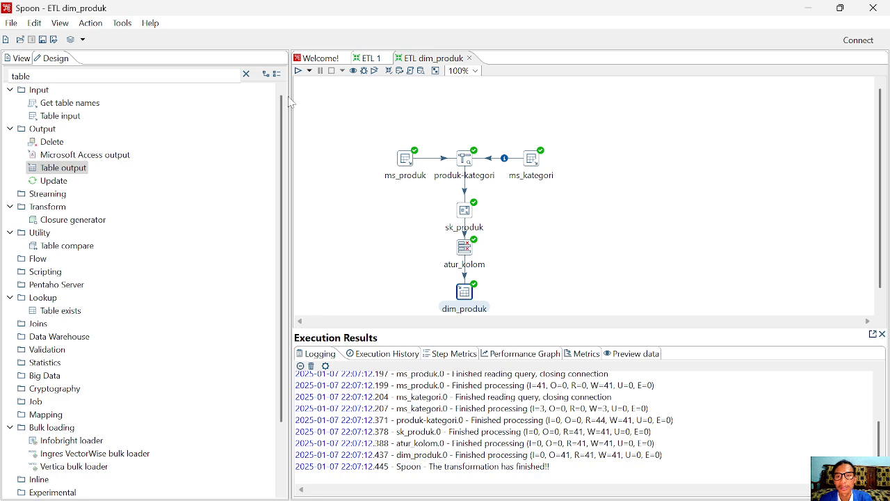
drag(292, 102, 199, 100)
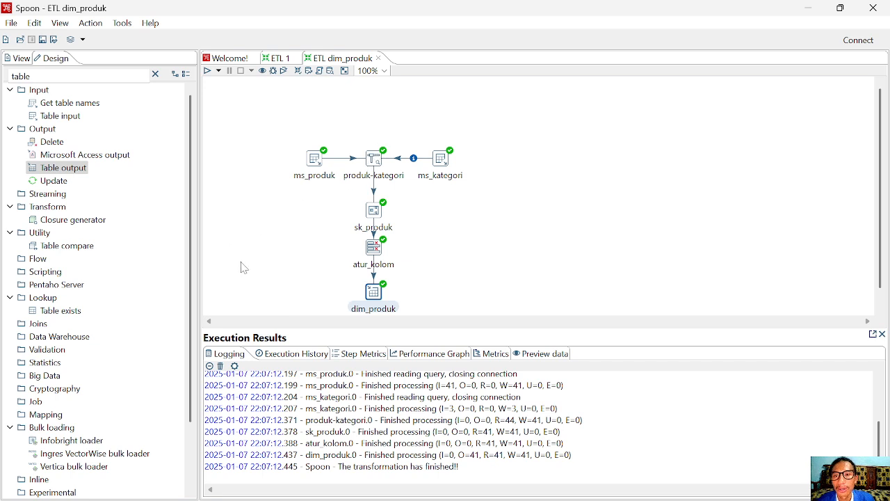
click(886, 335)
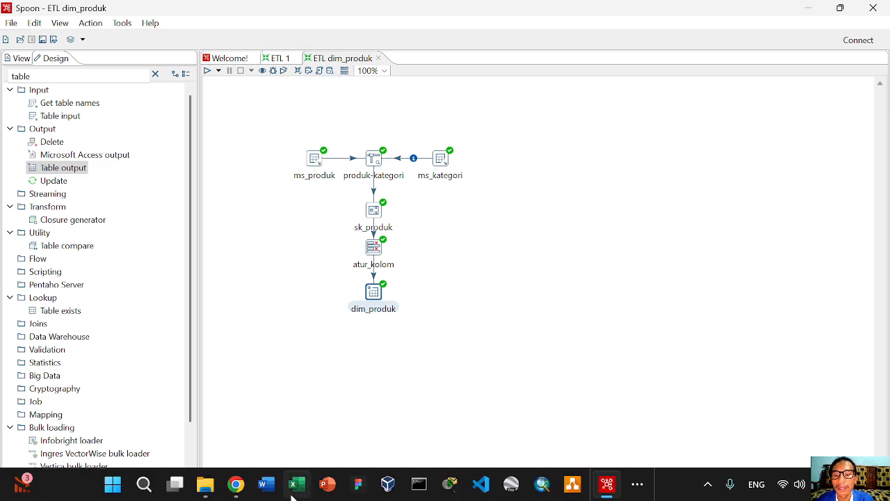
click(236, 485)
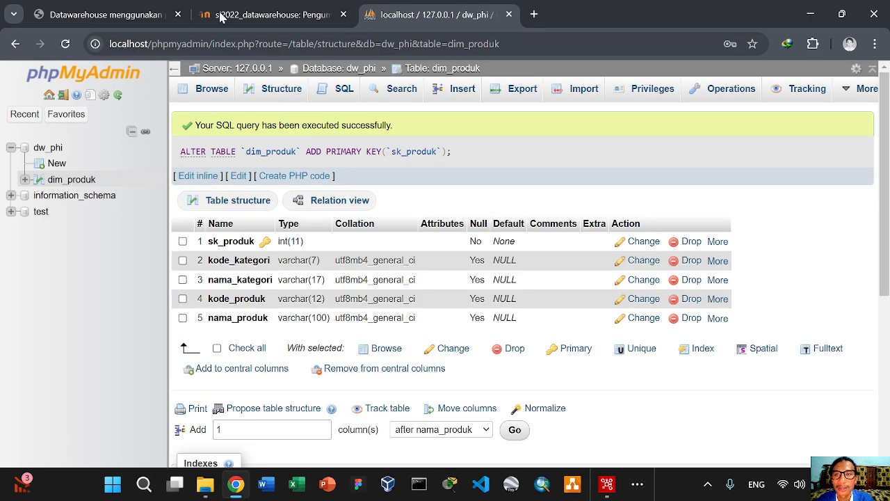
Show page 2 of the Datawarehouse menggunakan pentaho PDF, then bring OBS forward
click(104, 14)
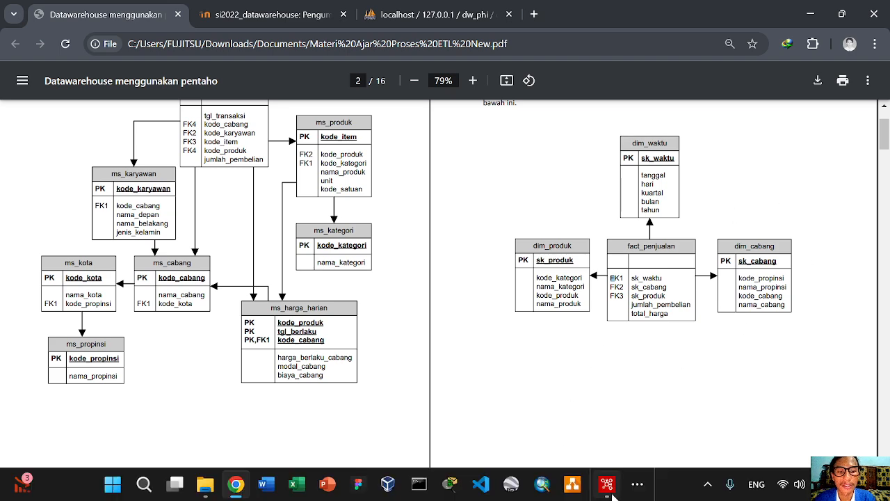
click(635, 484)
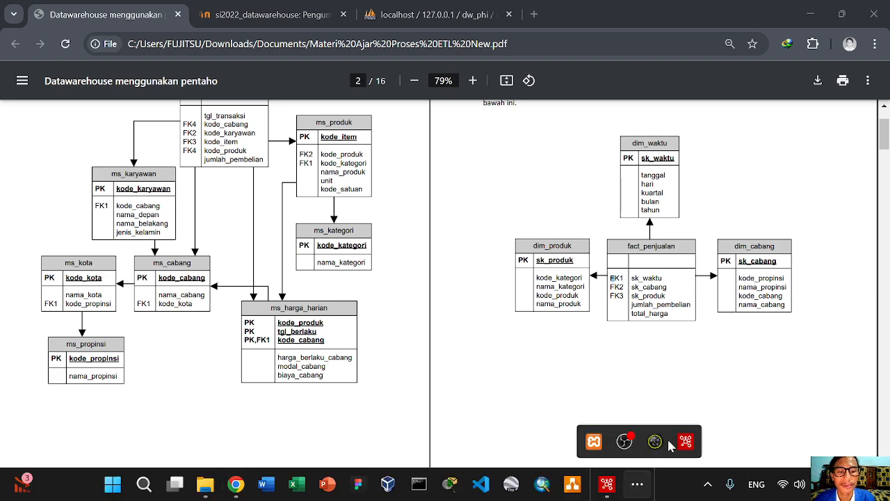